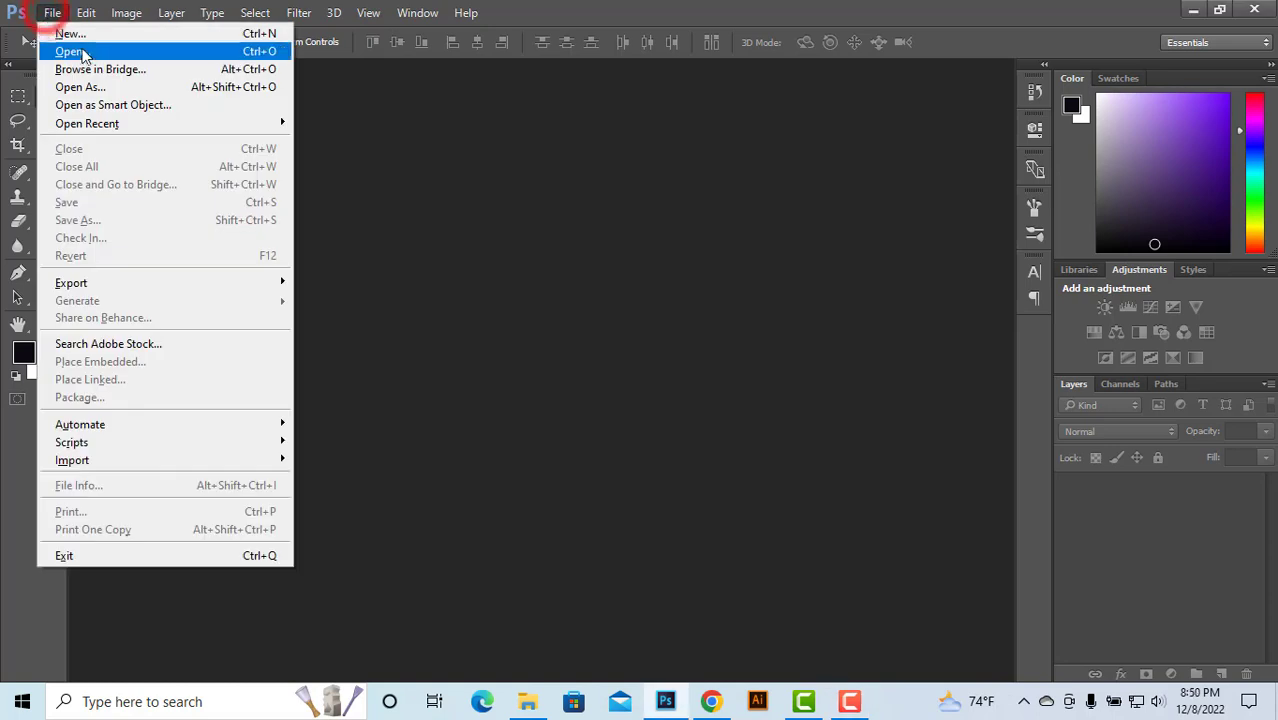
Step: Create a new document named Logo Mockup, 4000 by 3000 pixels at a resolution of 300 pixels/inch
click(57, 37)
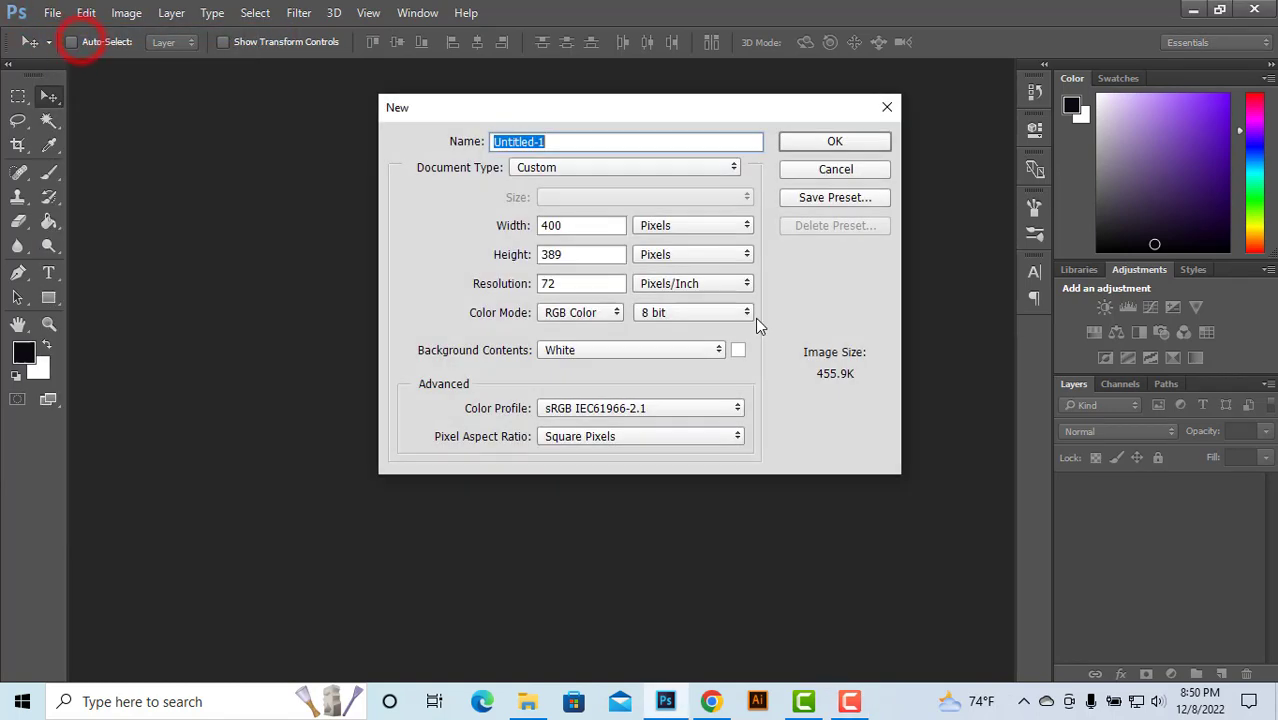
double_click(586, 222)
text(4000)
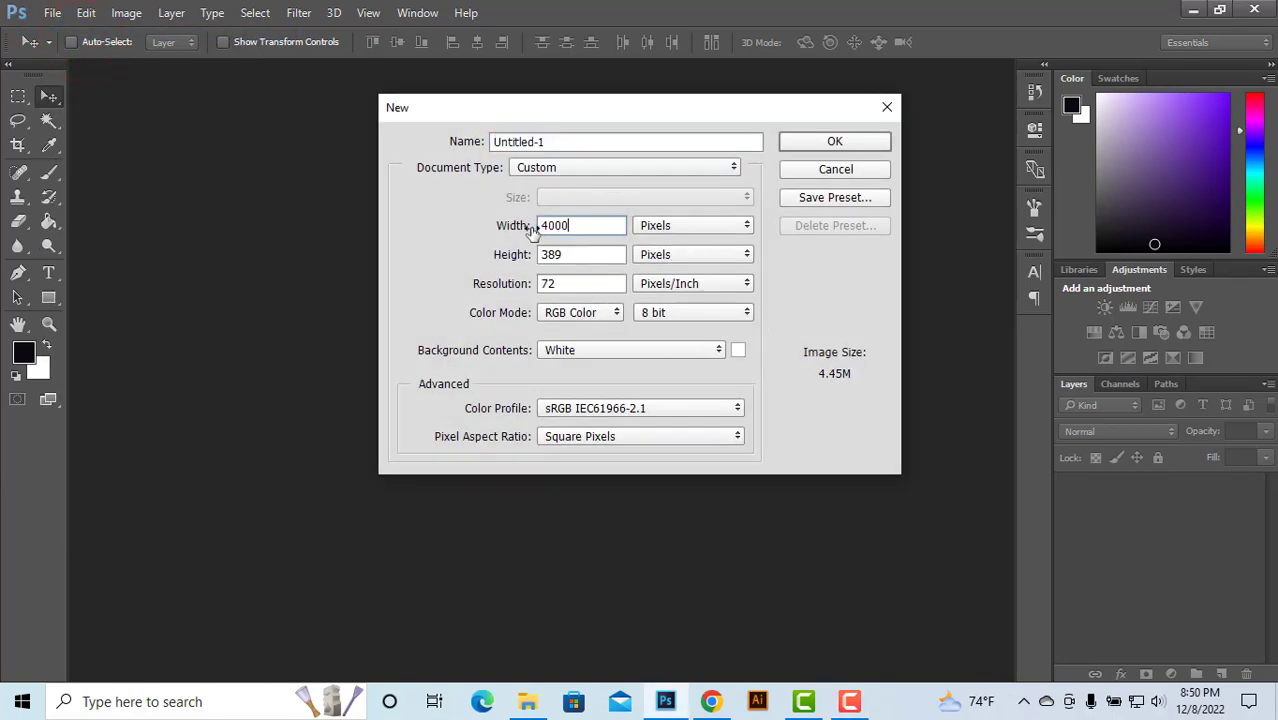
double_click(580, 258)
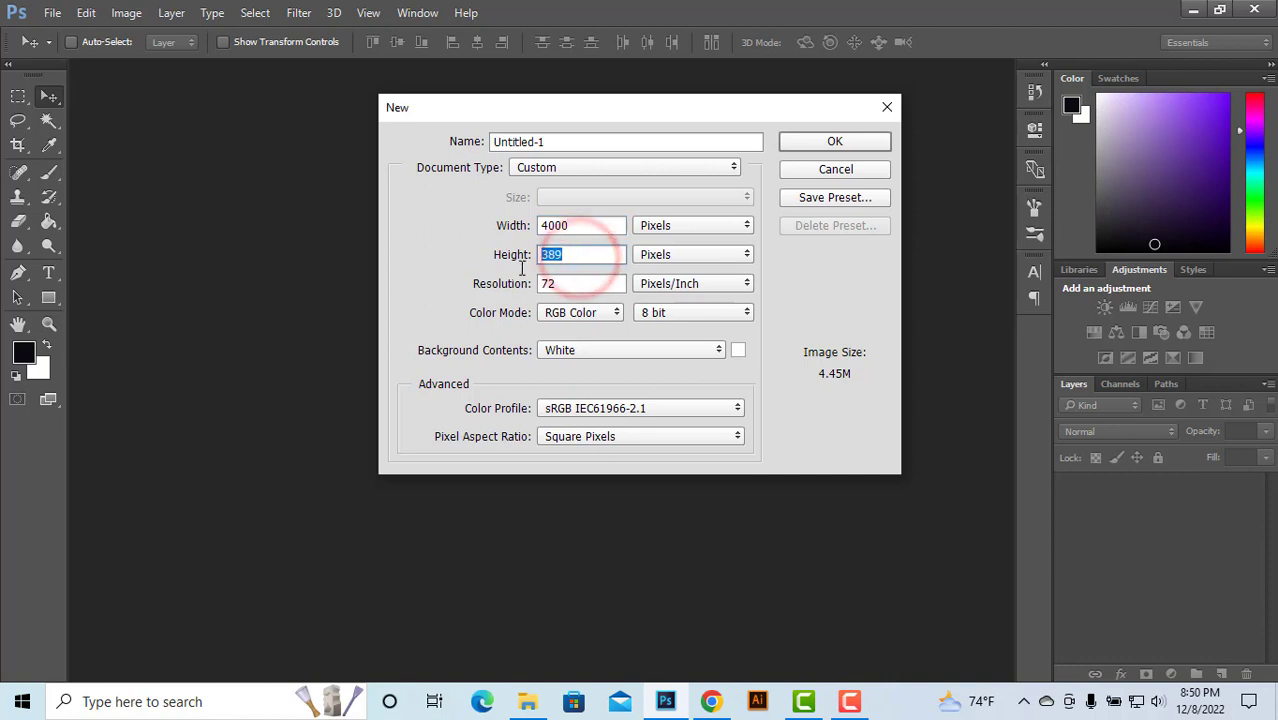
text(3000)
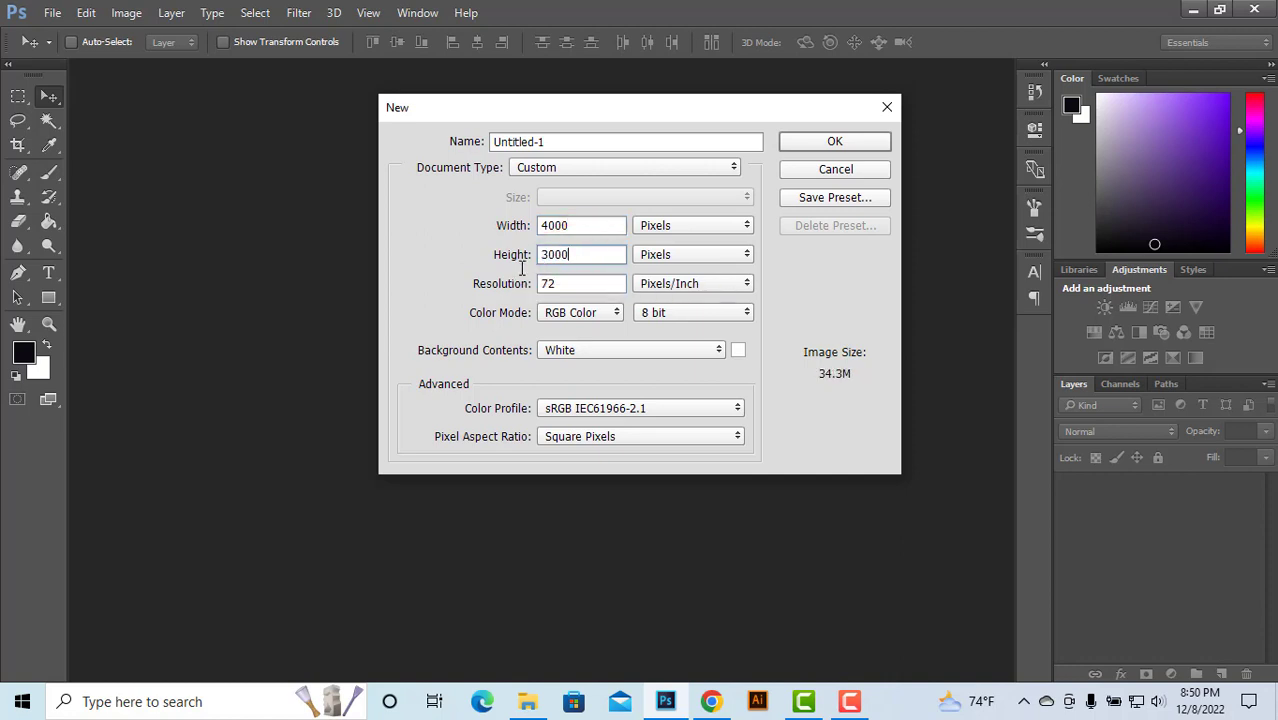
double_click(528, 141)
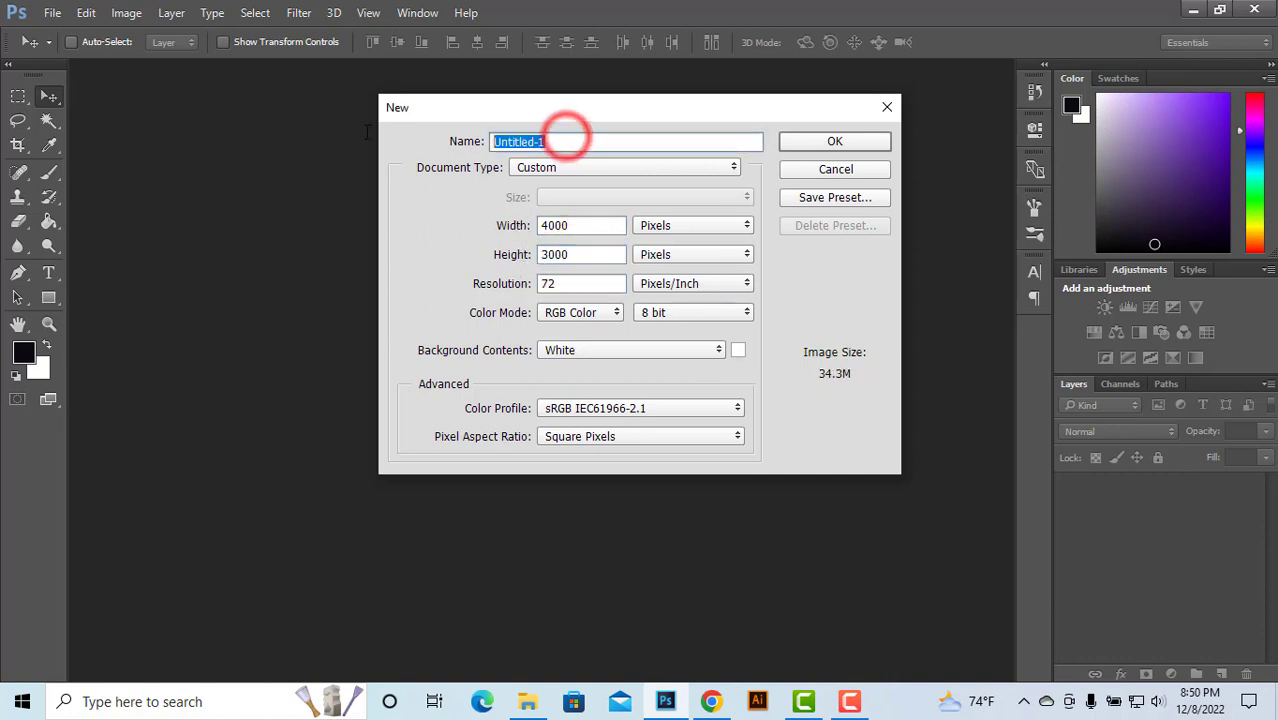
text(Logo Mockup)
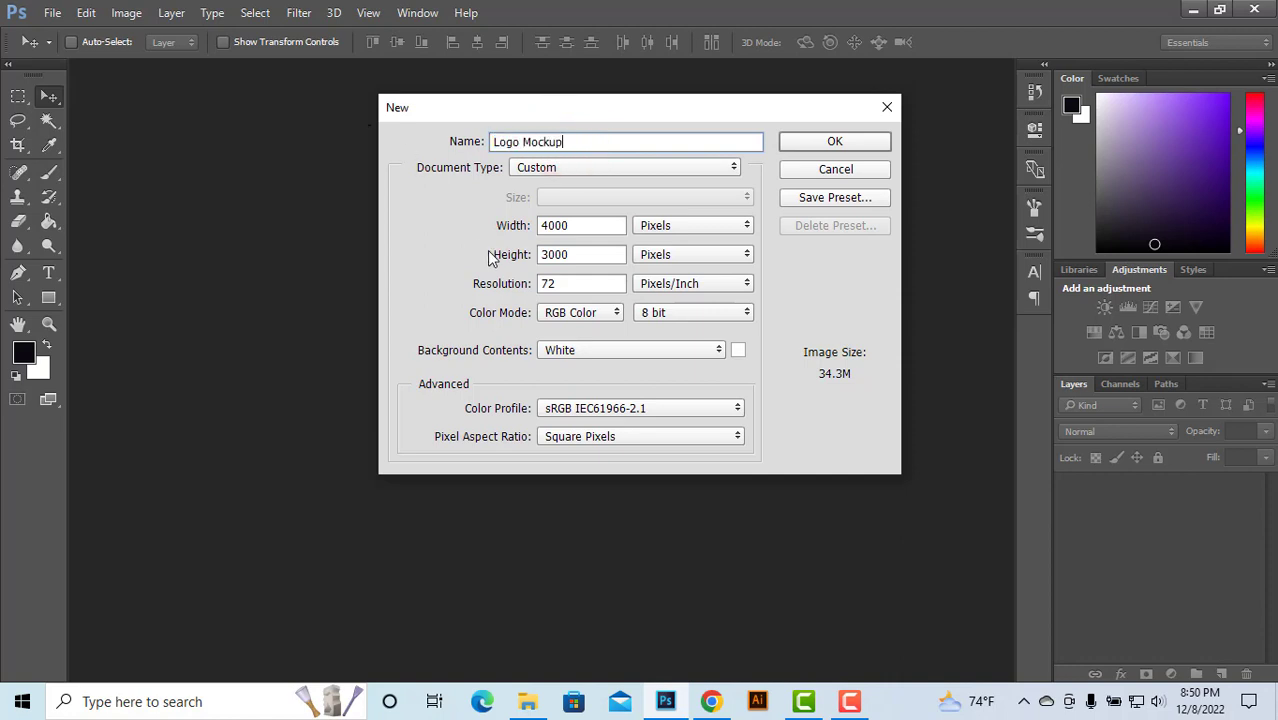
double_click(565, 283)
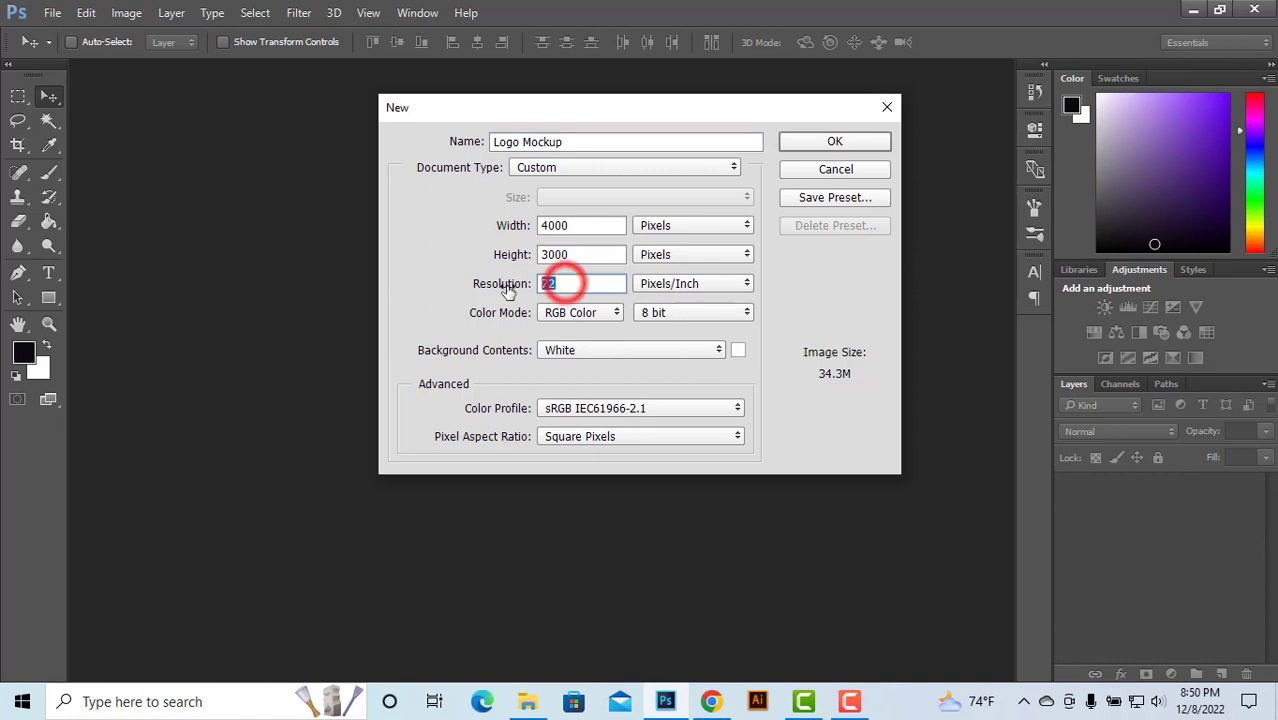
text(300)
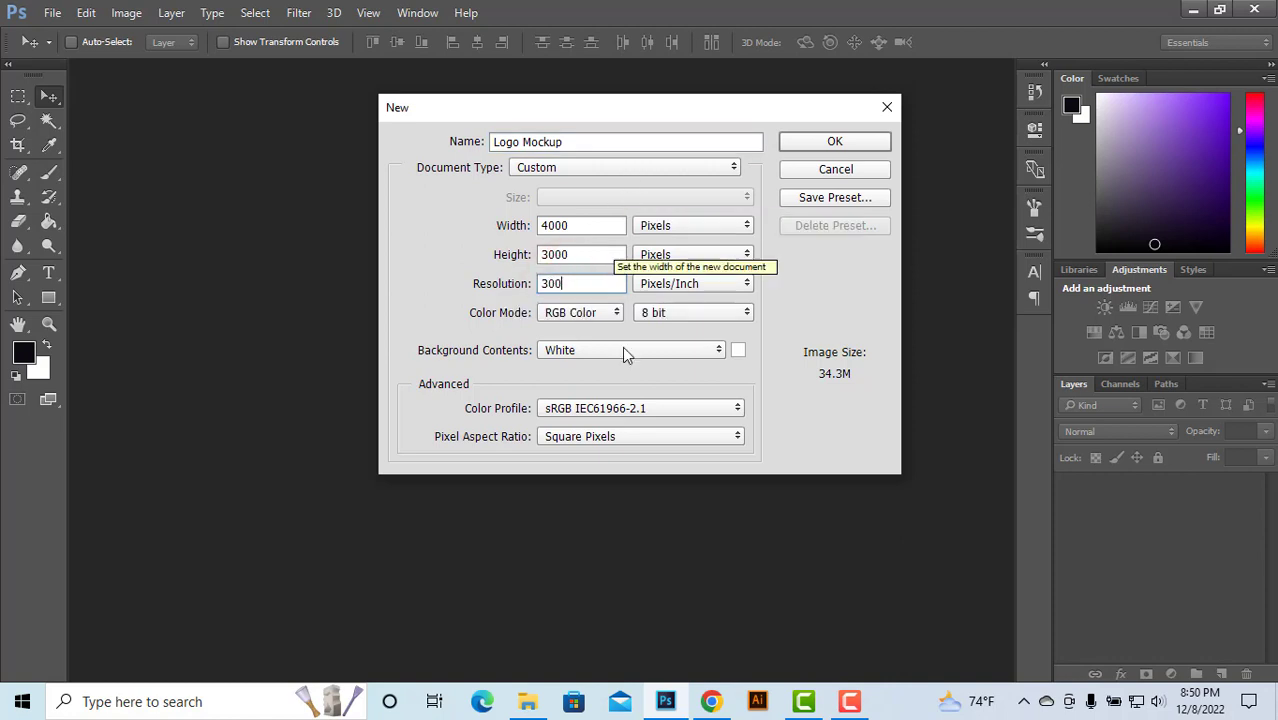
click(800, 142)
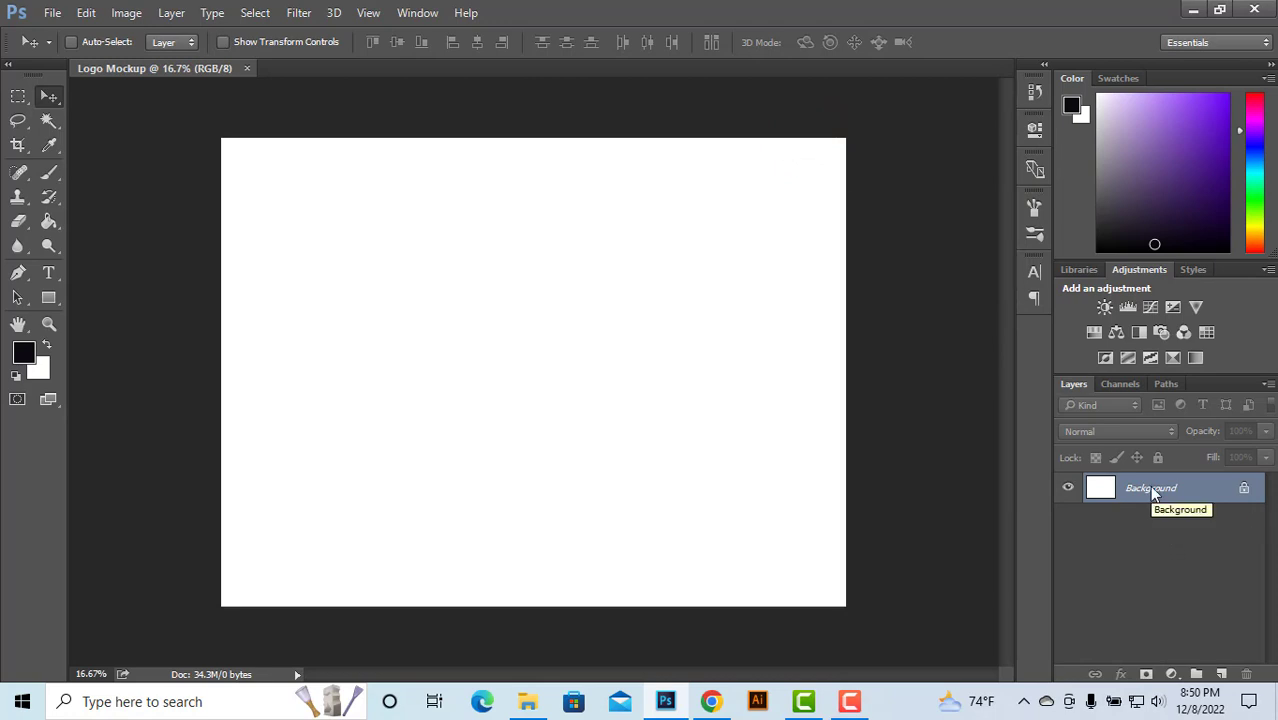
Step: Add a Solid Color fill layer above the background in the dark purple #15111b
click(1171, 674)
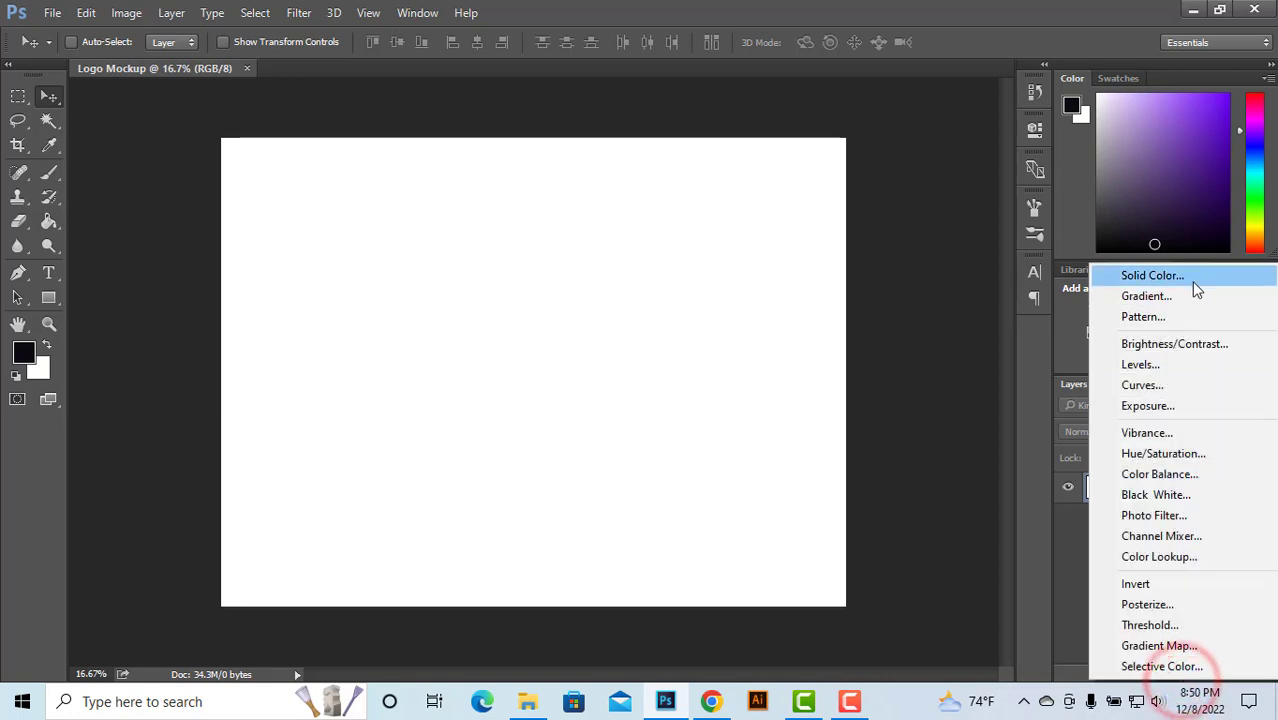
click(1186, 279)
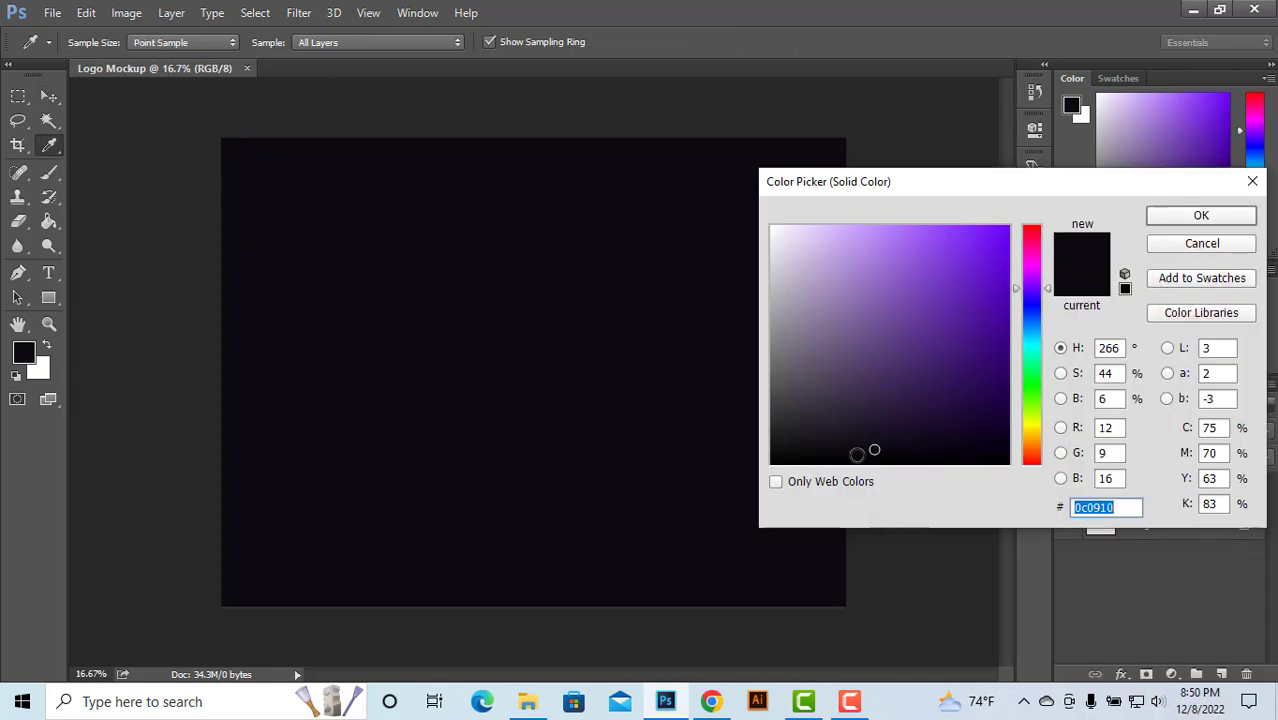
mouse_move(862, 443)
mouse_down()
mouse_move(870, 432)
mouse_move(866, 444)
mouse_up()
click(859, 448)
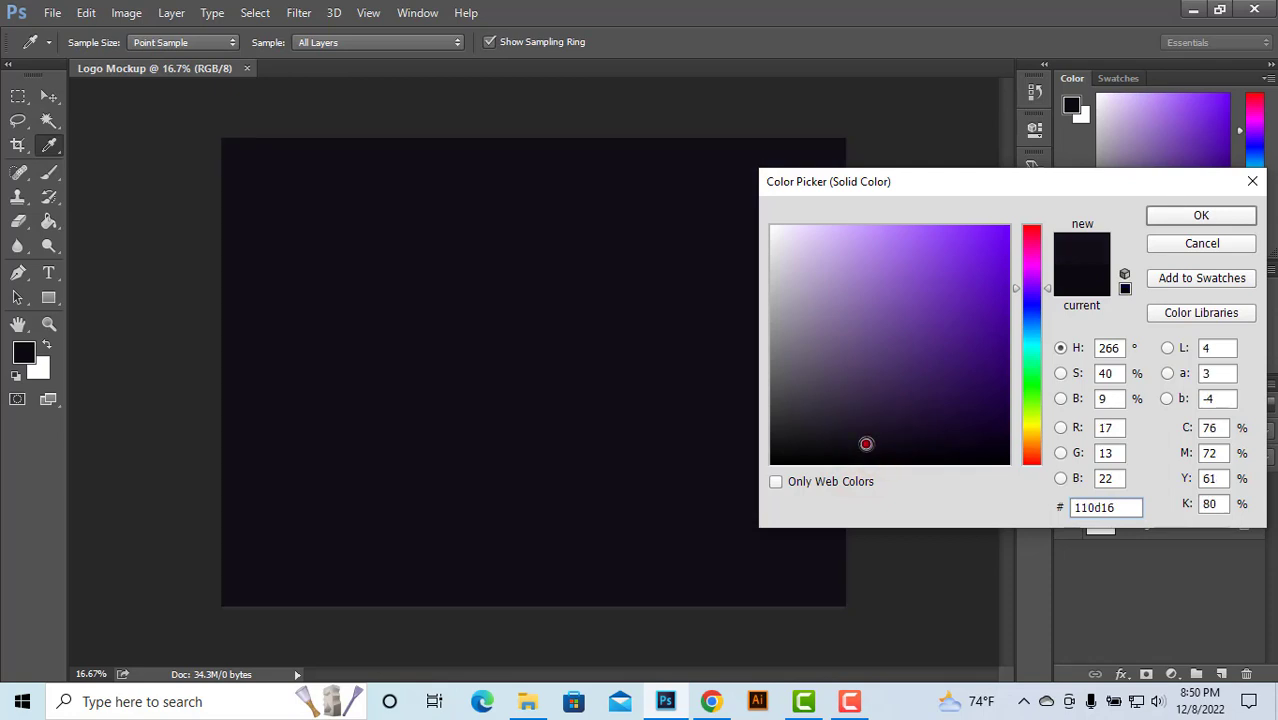
click(859, 436)
click(859, 439)
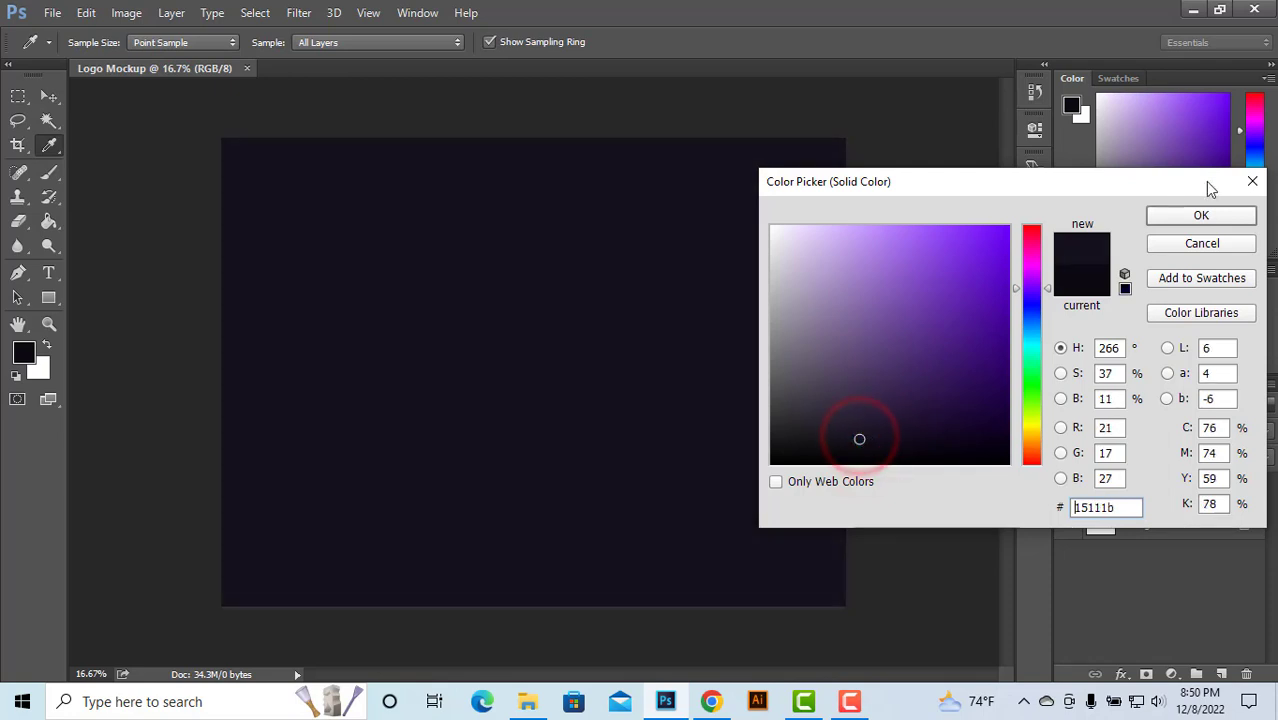
click(1200, 215)
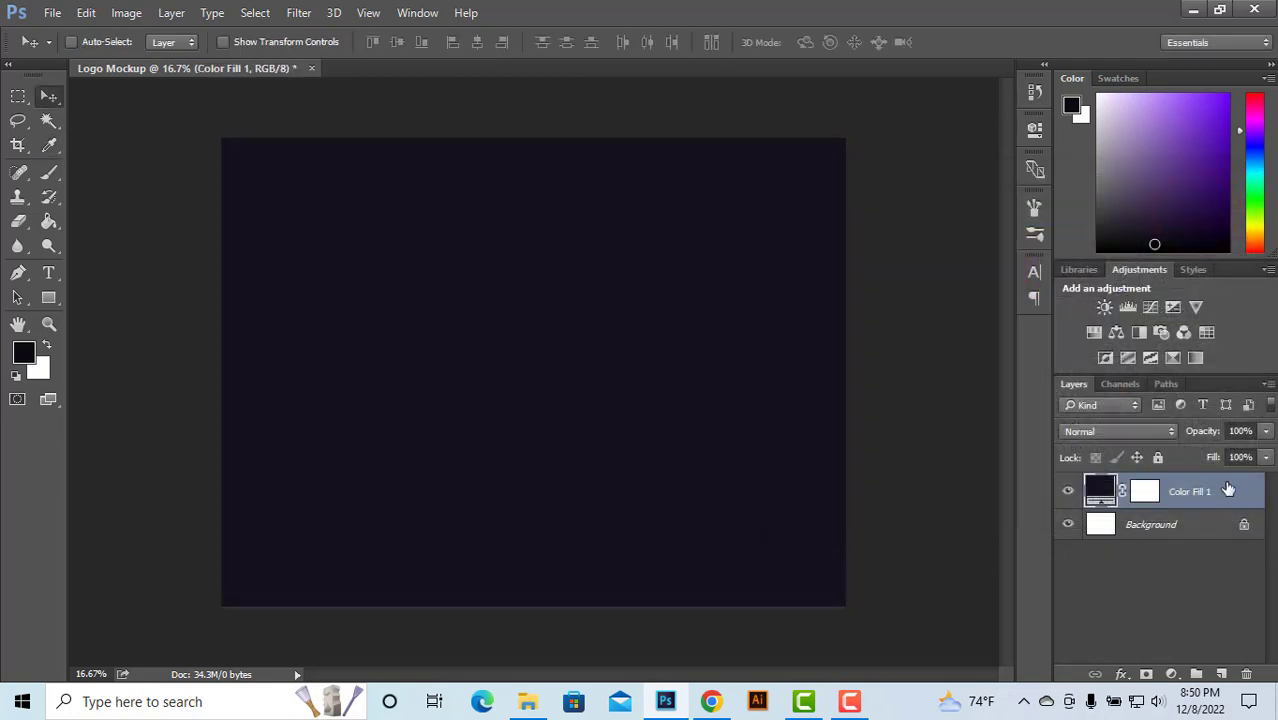
Step: Convert the color fill layer to a smart object and apply the Add Noise filter with an amount of 5%
click(297, 13)
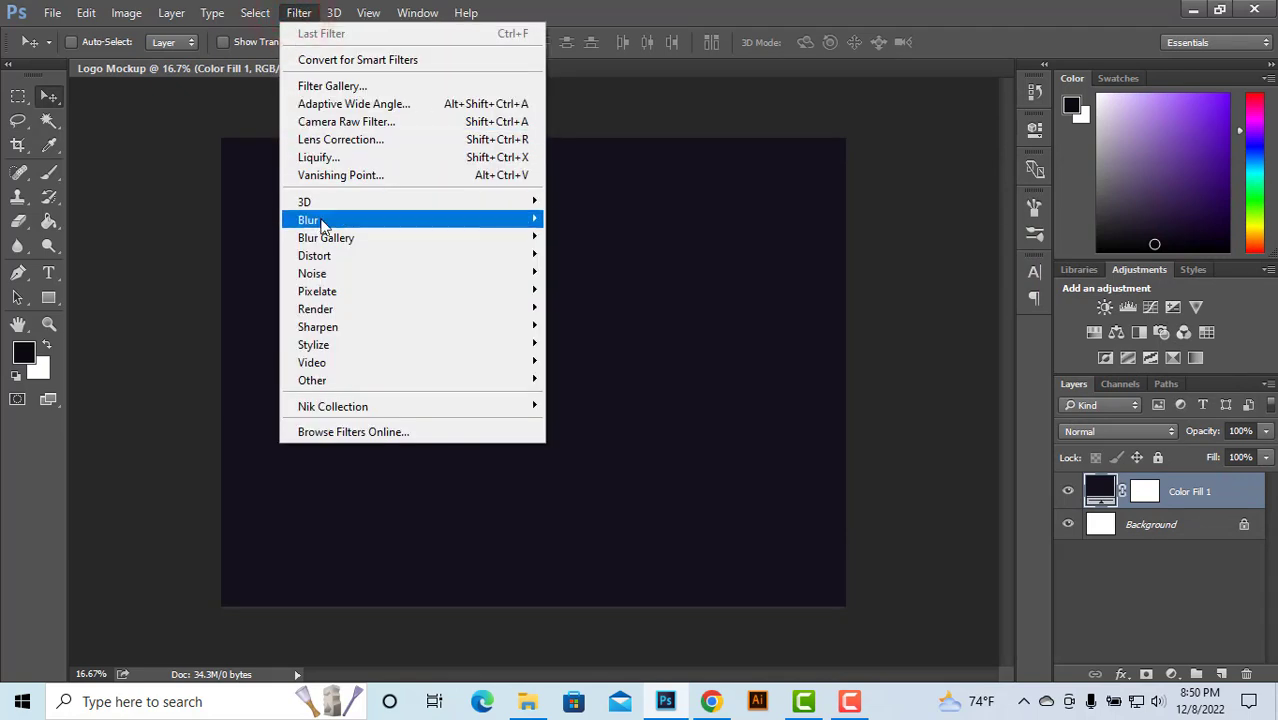
mouse_move(355, 275)
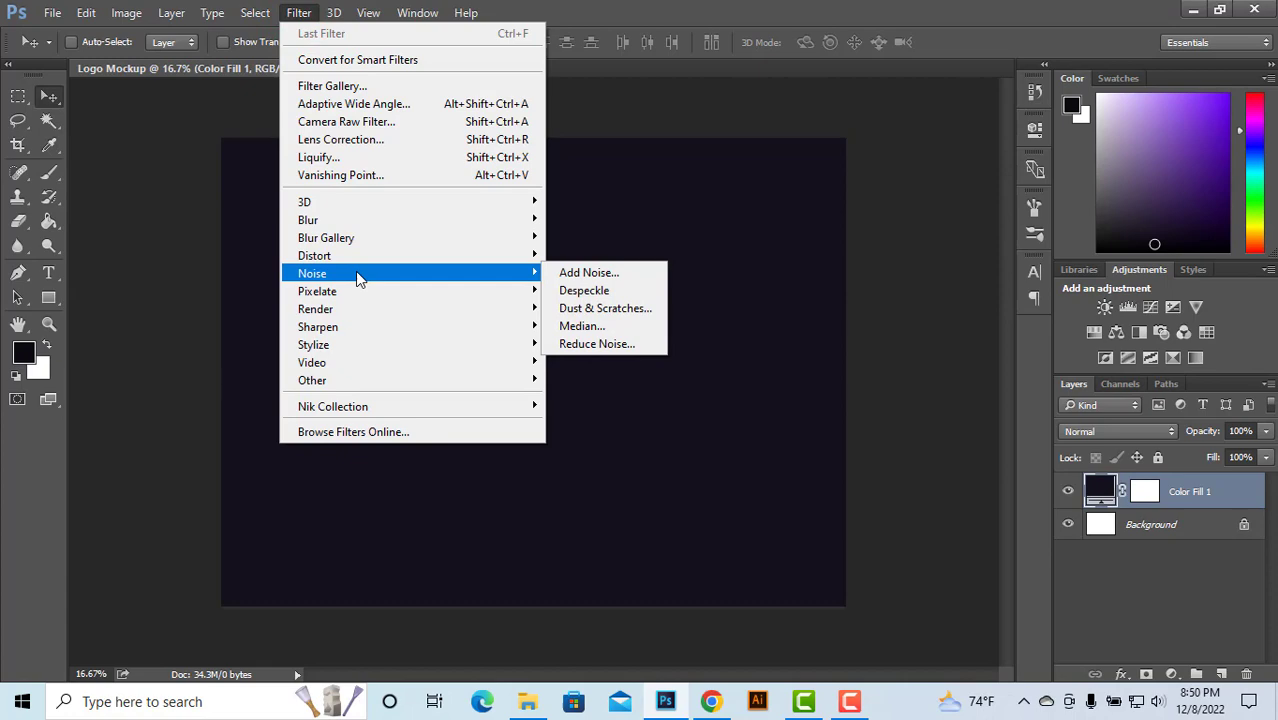
click(645, 276)
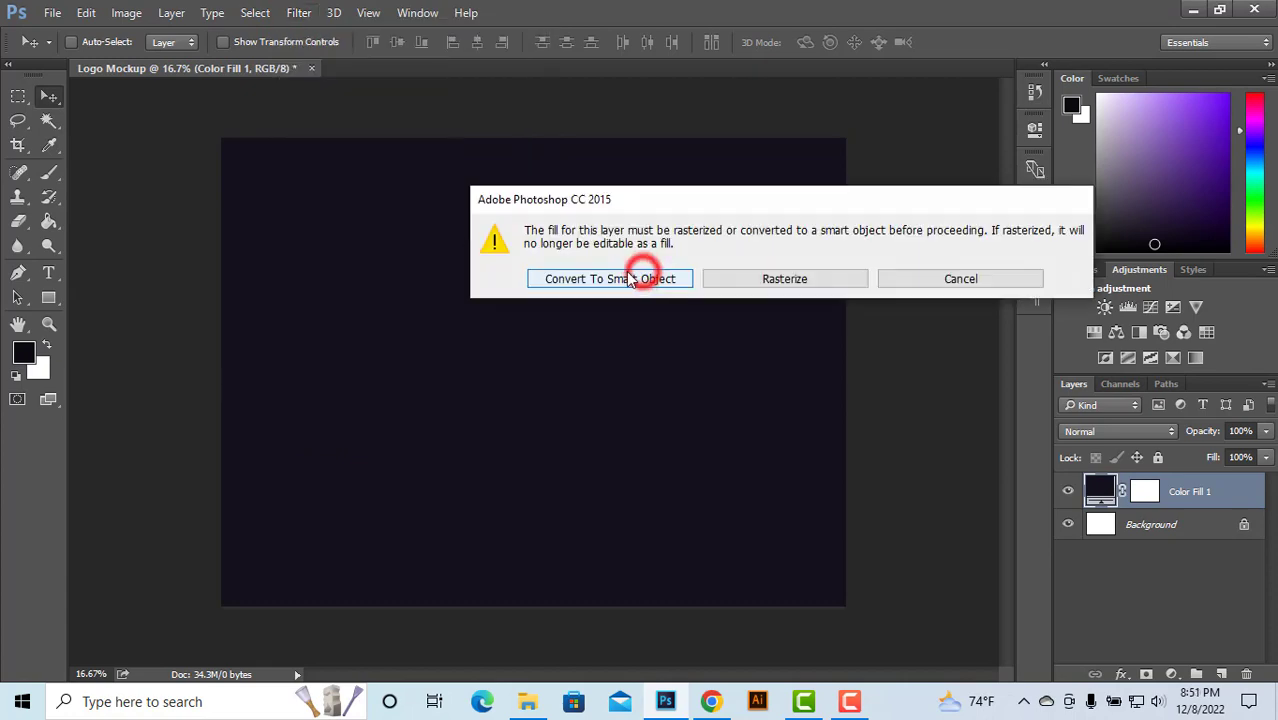
click(640, 281)
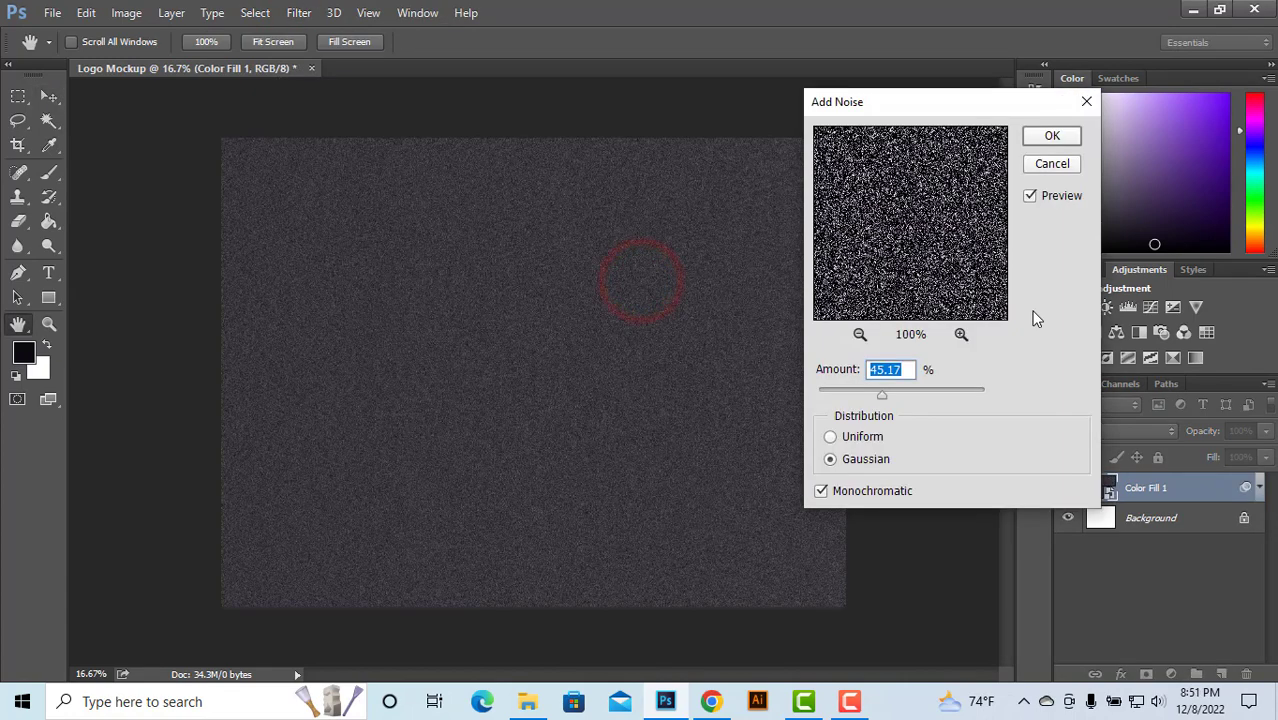
drag(880, 398, 831, 393)
double_click(881, 370)
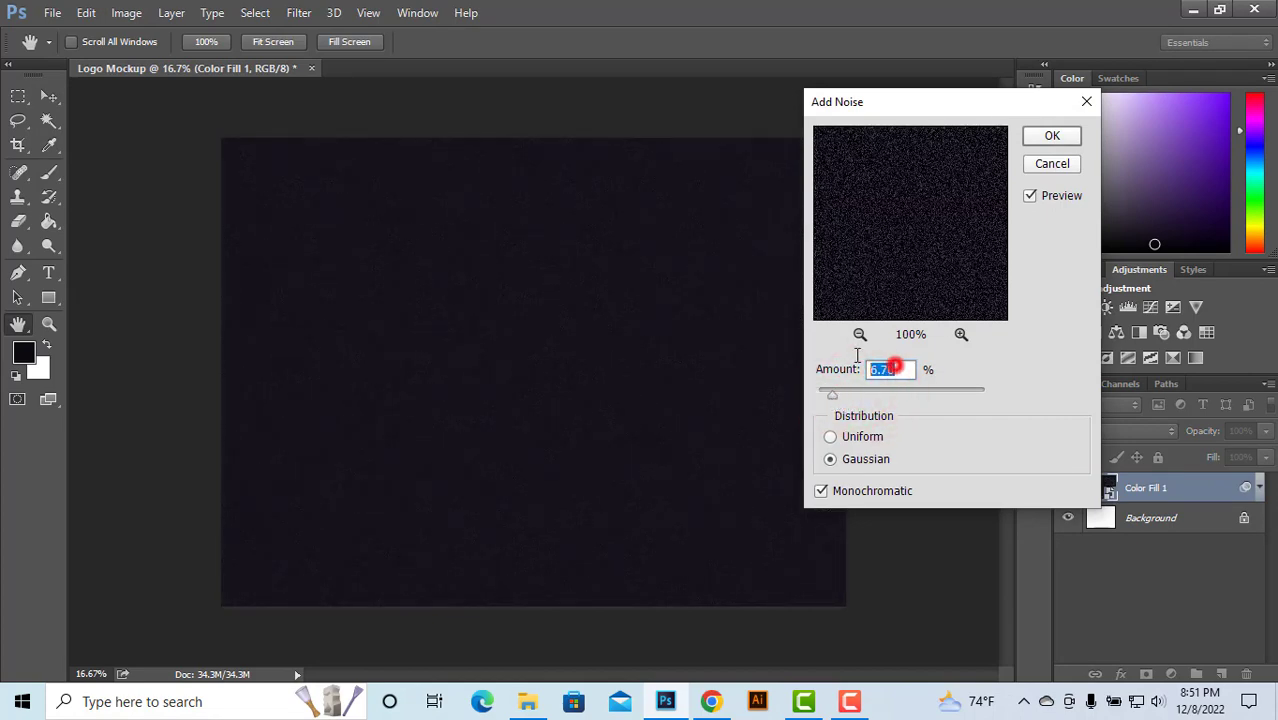
text(5)
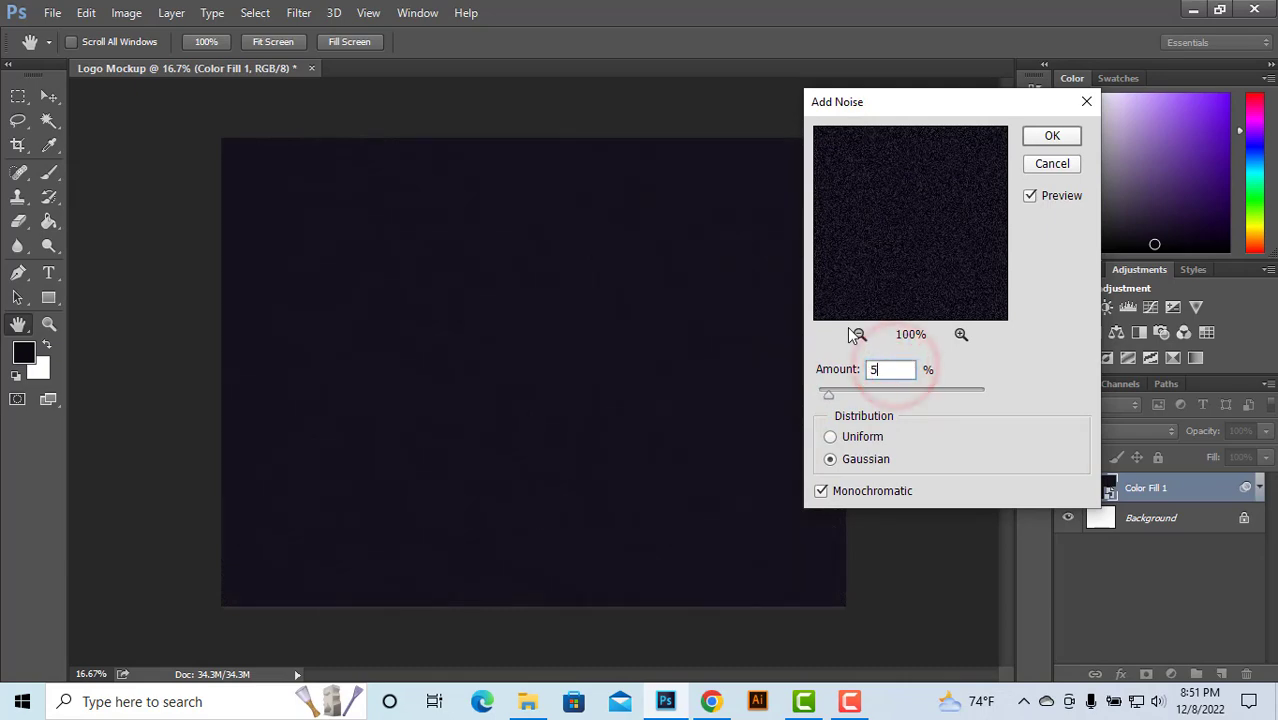
click(1055, 138)
Step: Open the Filter Gallery for the color fill layer, collapse the Distort category and expand the Texture category
click(290, 14)
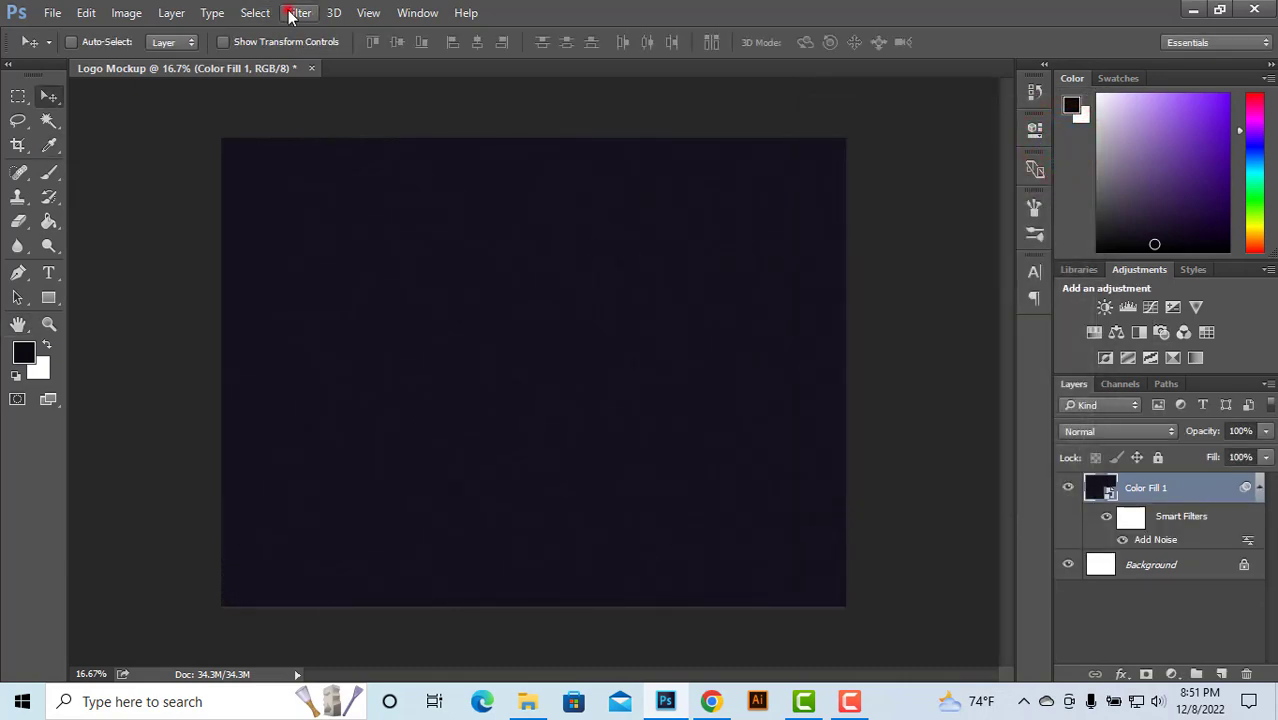
mouse_move(306, 293)
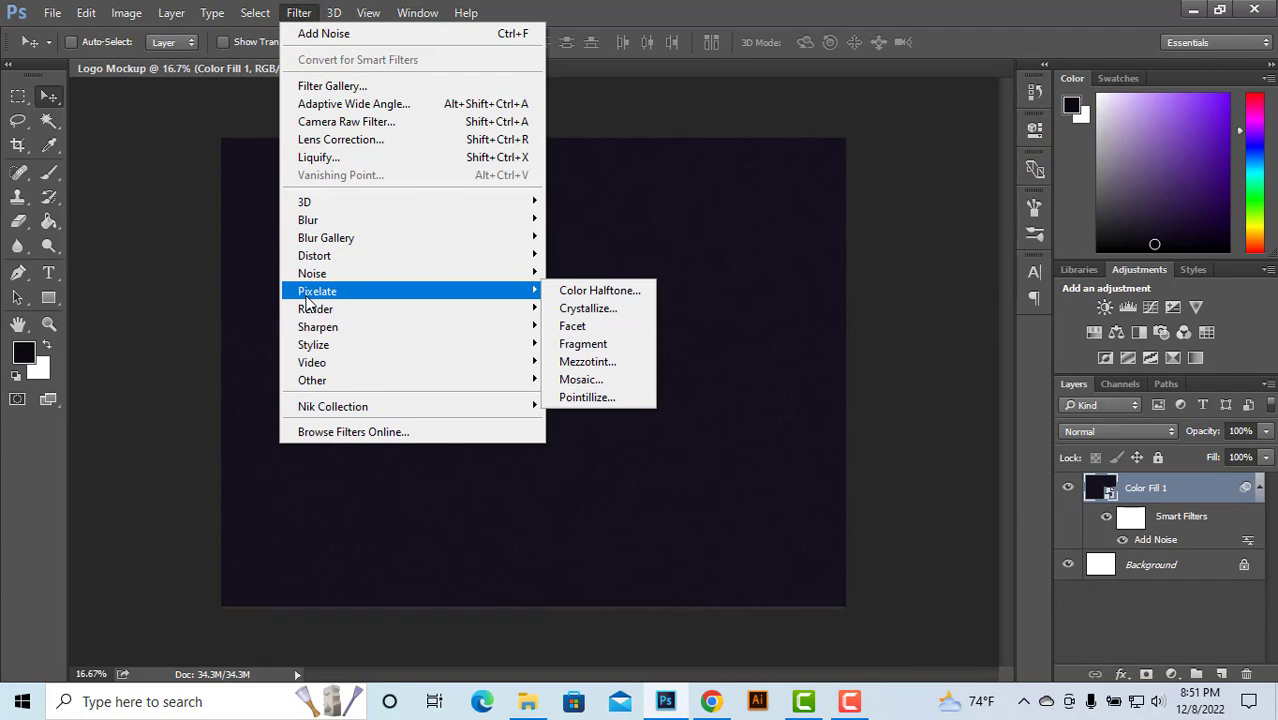
mouse_move(339, 352)
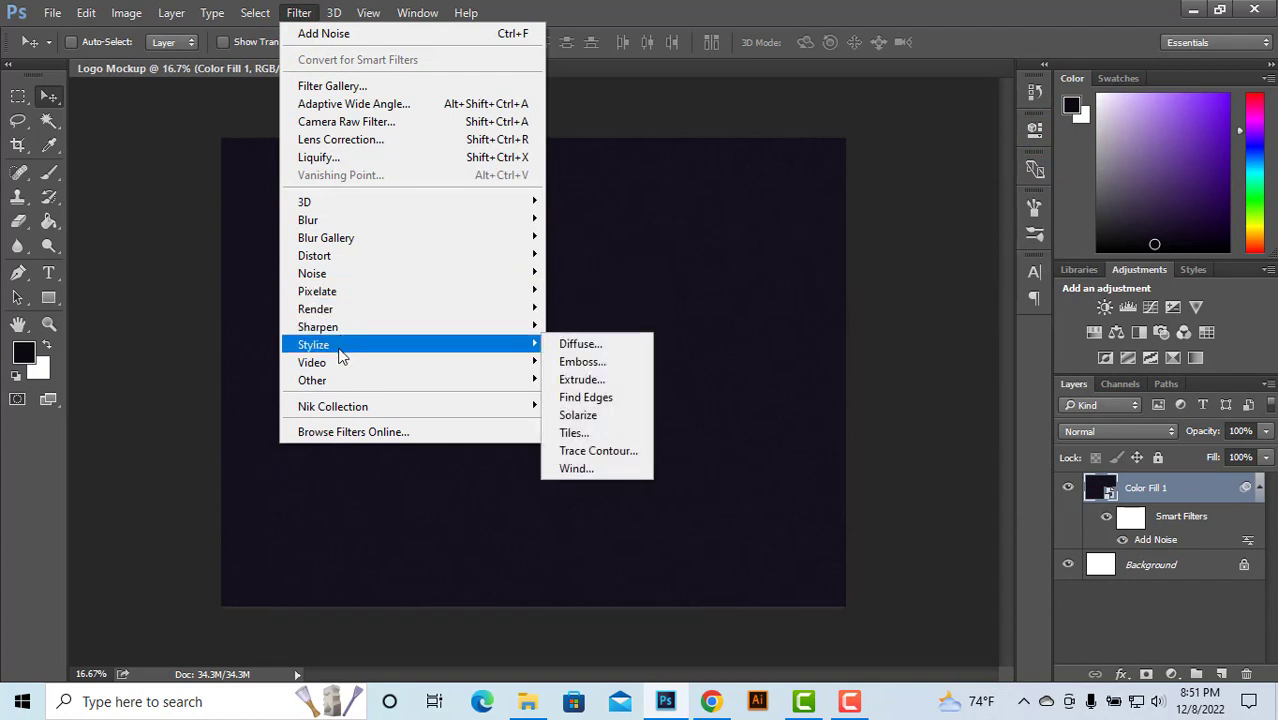
click(330, 86)
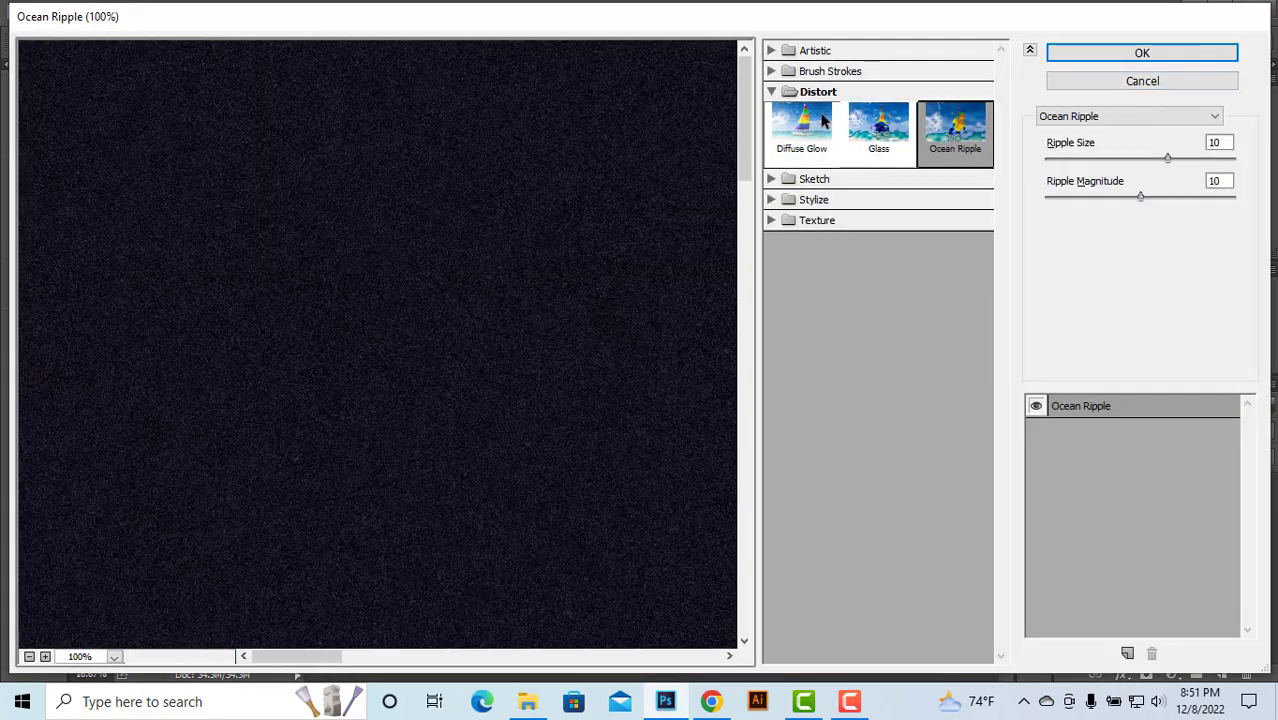
click(771, 91)
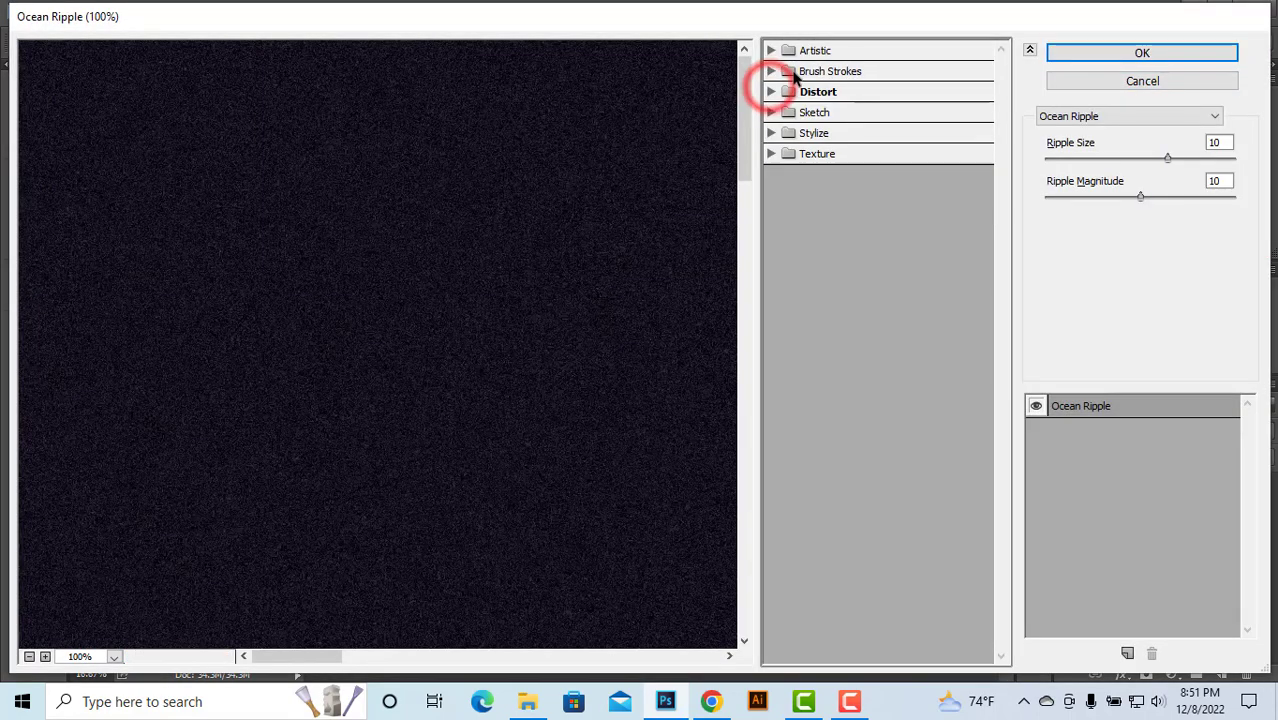
click(783, 153)
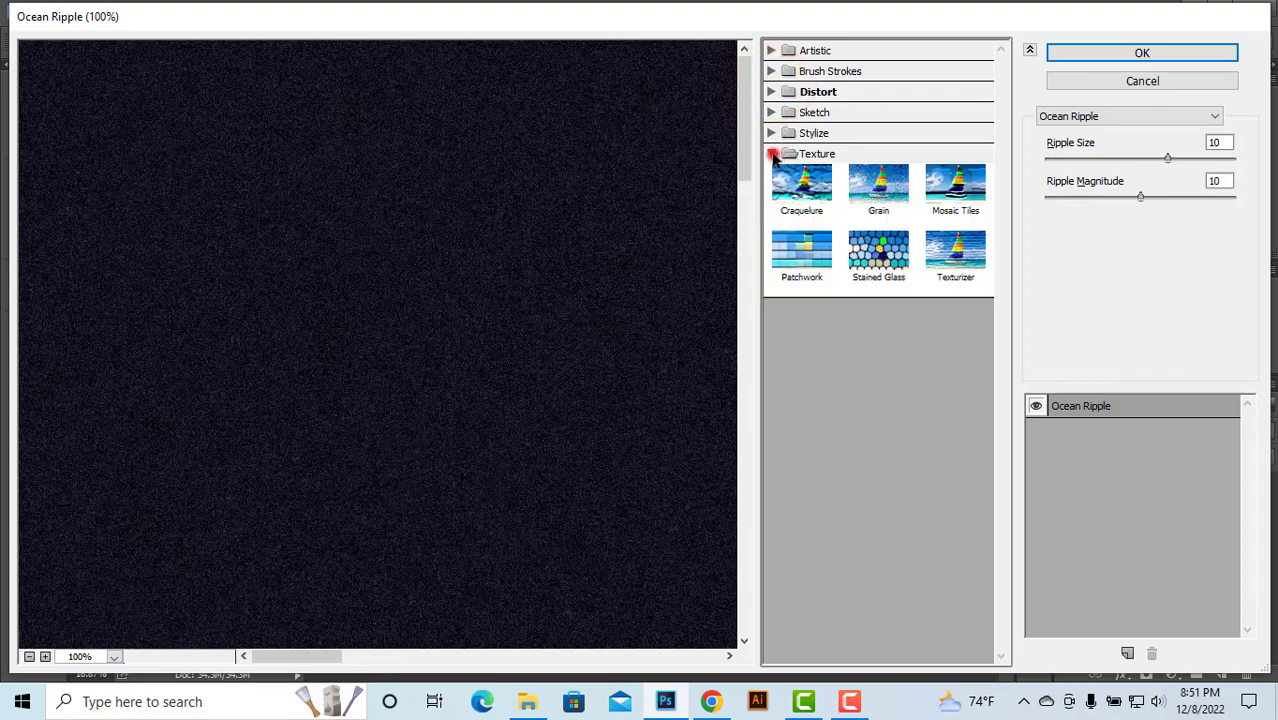
Step: Try the Grain texture filter with its intensity set to 11
click(955, 258)
click(875, 181)
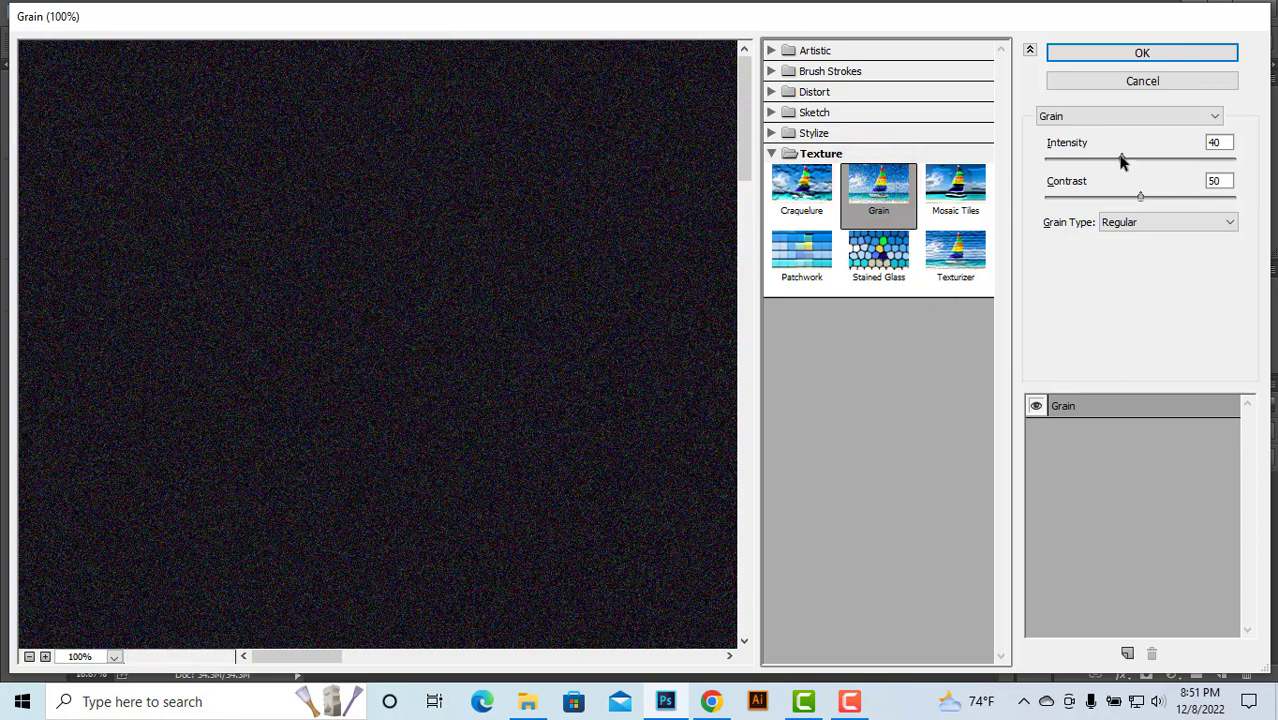
drag(1121, 158, 1066, 175)
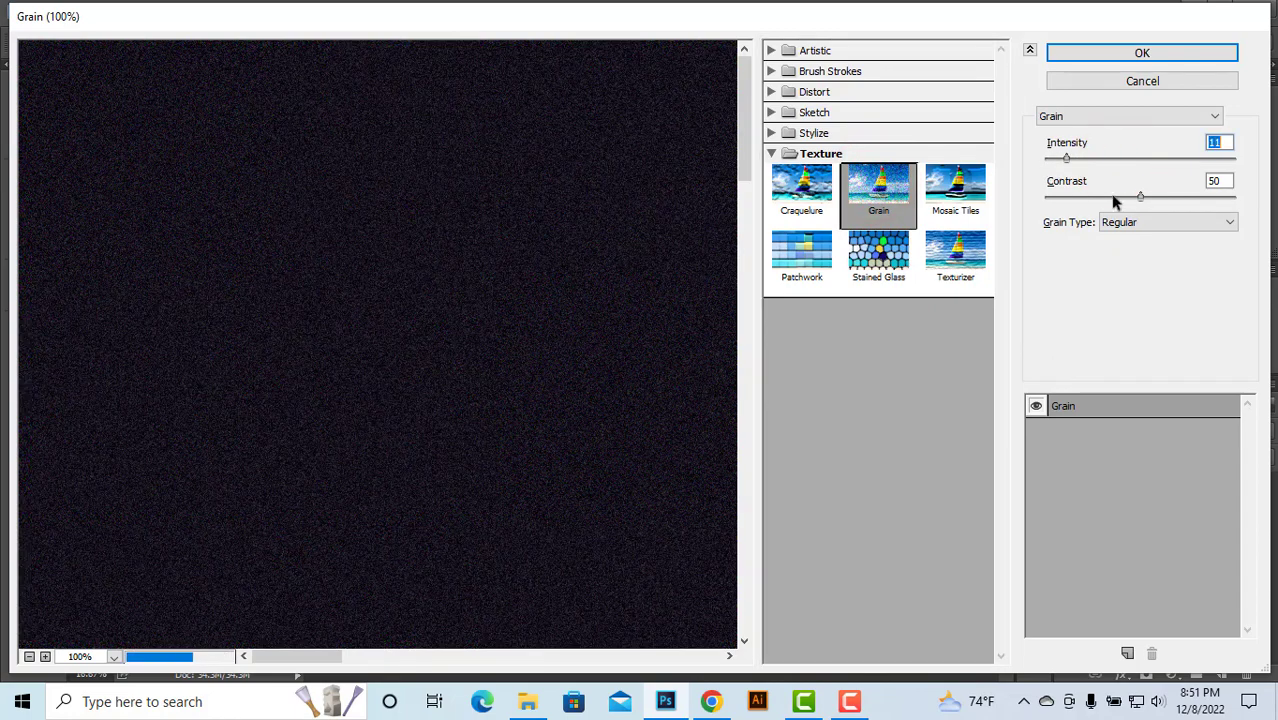
mouse_move(1138, 198)
mouse_down()
mouse_move(1096, 200)
mouse_move(1138, 203)
mouse_up()
Step: Apply the Texturizer filter to the color fill layer with Canvas texture, 50% scaling and relief 0
click(951, 255)
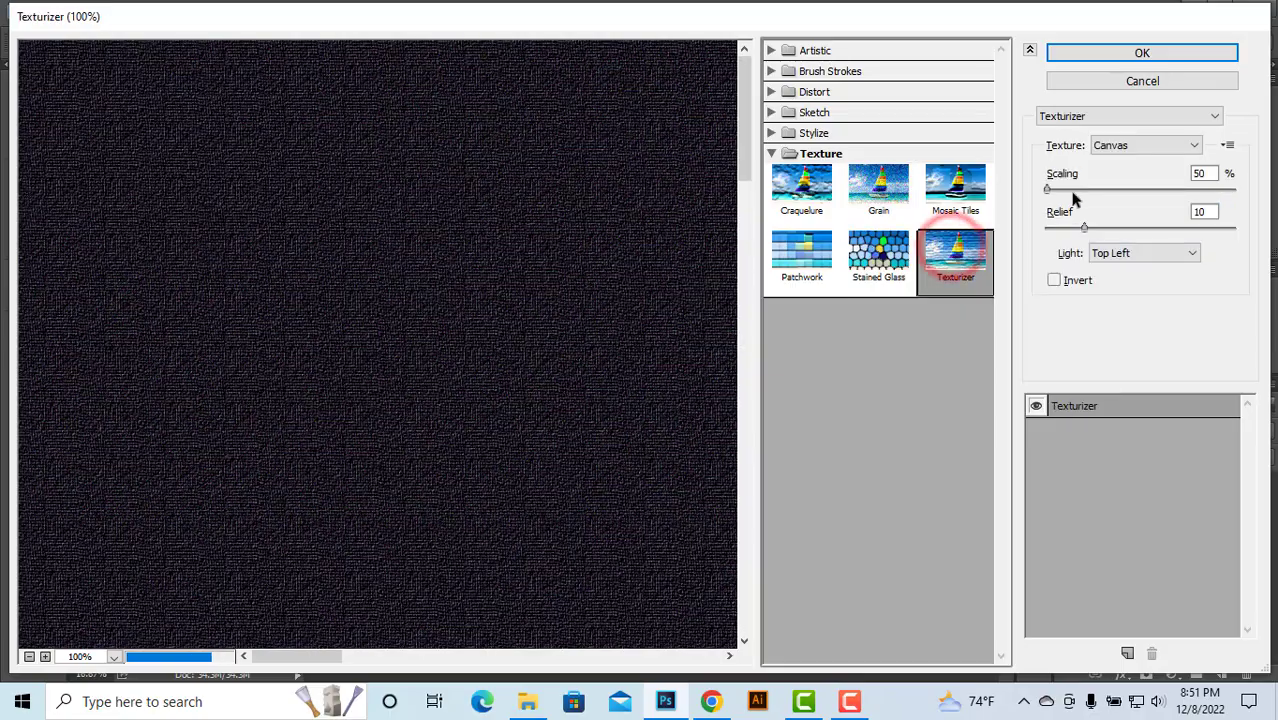
mouse_move(1047, 190)
mouse_down()
mouse_move(1133, 194)
mouse_move(1050, 188)
mouse_up()
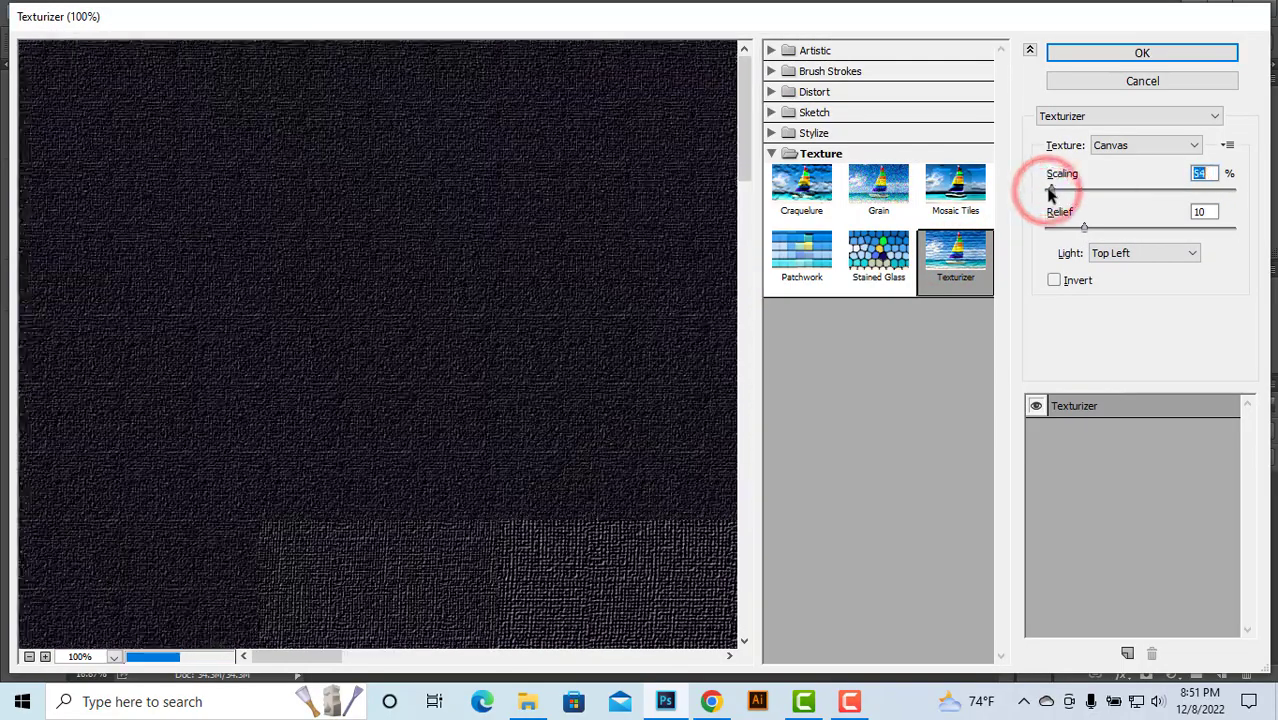
drag(1087, 232, 1046, 232)
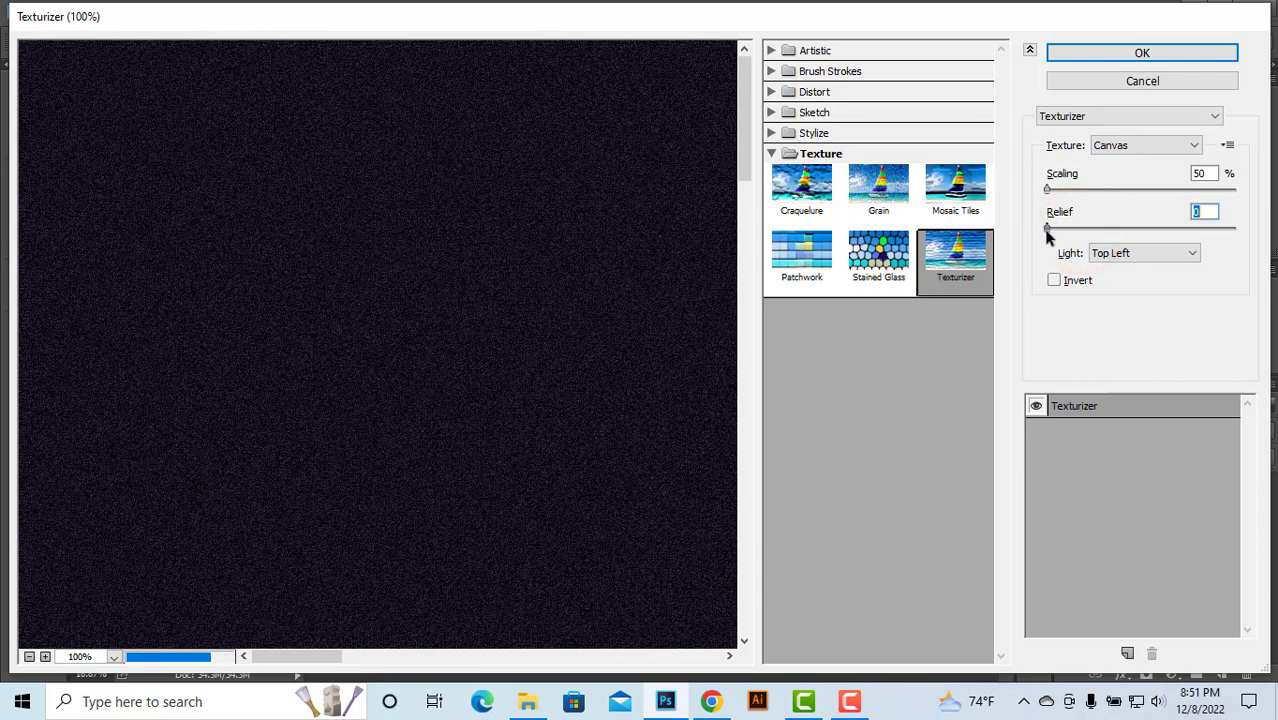
click(1116, 50)
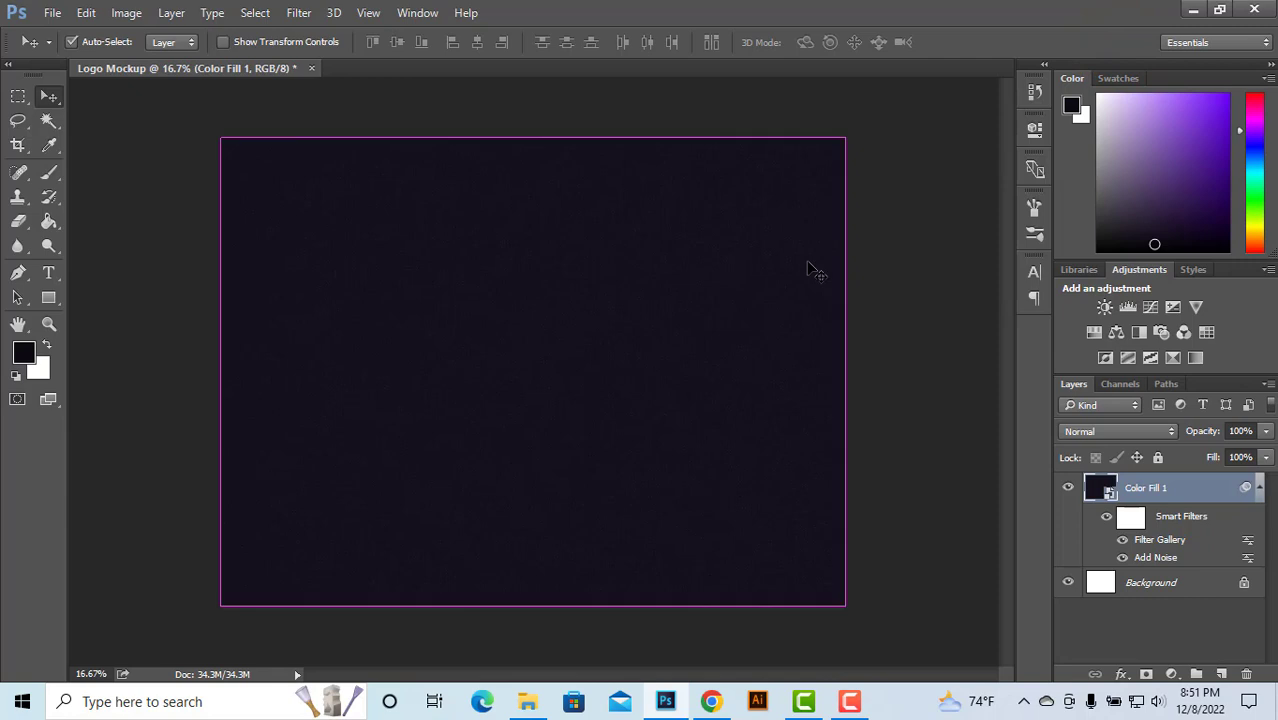
Step: Examine the color fill layer's noise texture up close at 100%, and check the whole canvas again
key(ctrl+plus)
key(ctrl+plus)
key(ctrl+plus)
key(ctrl+plus)
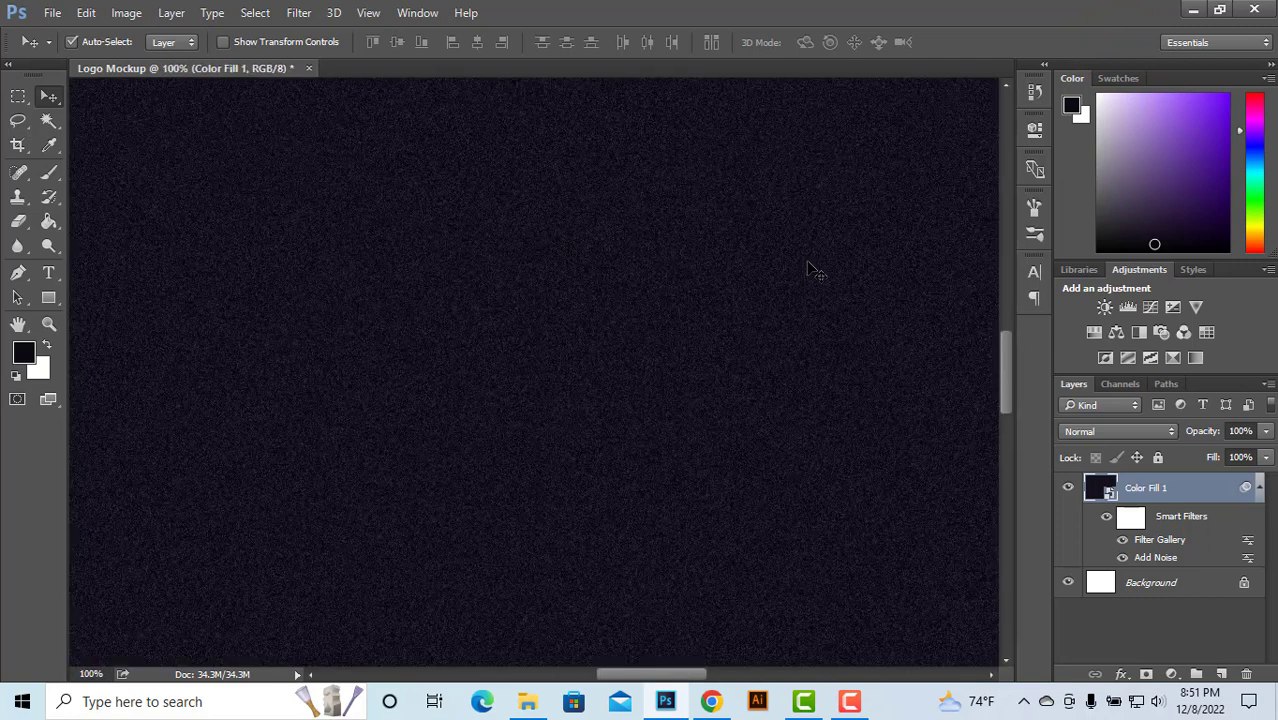
key(ctrl+minus)
key(ctrl+minus)
key(ctrl+minus)
key(ctrl+minus)
key(ctrl+minus)
key(ctrl+minus)
key(ctrl+plus)
key(ctrl+plus)
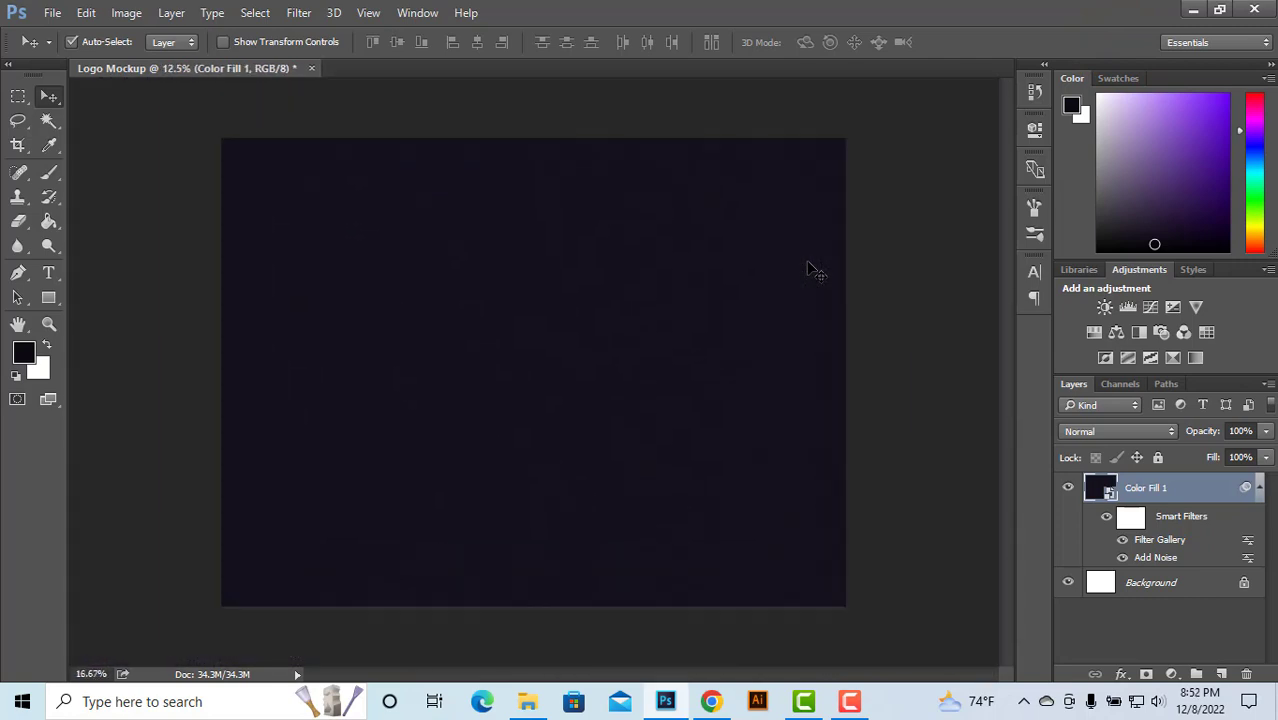
key(ctrl+minus)
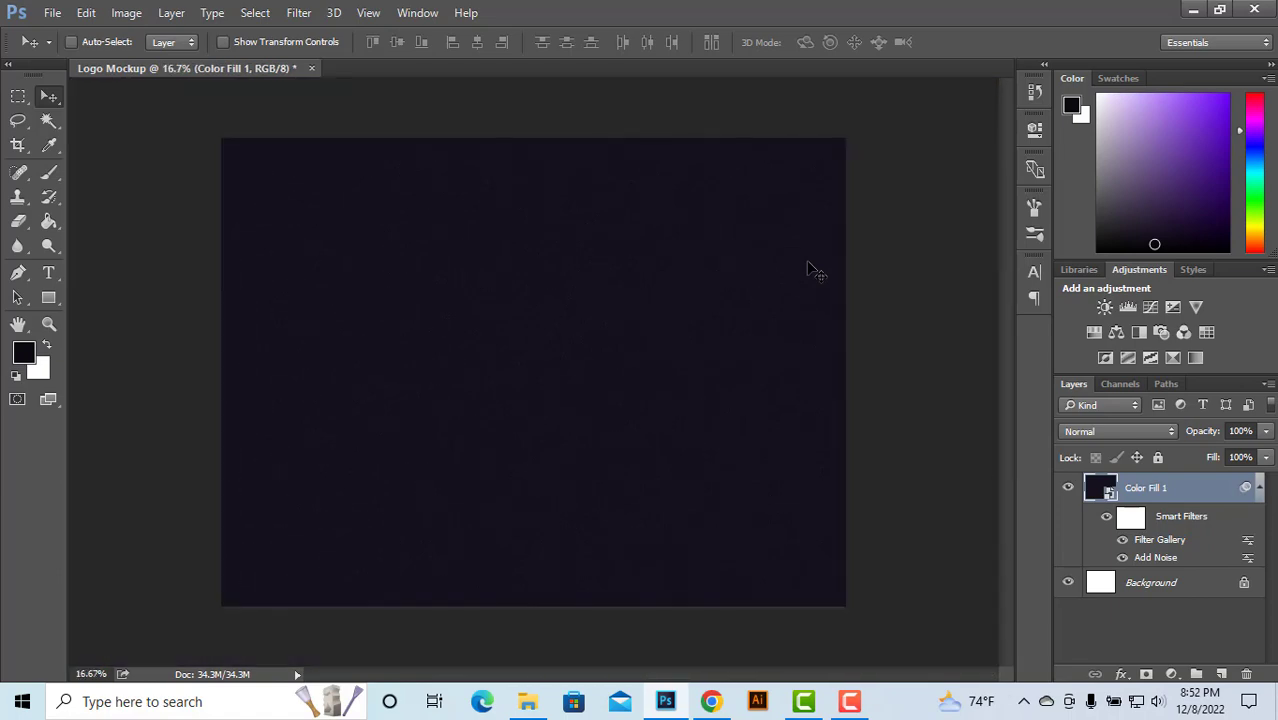
Step: Select the Color Fill 1 and Background layers together and rasterize them
click(1168, 587)
click(1162, 490)
click(1160, 583)
ctrl+click(1166, 489)
right_click(1166, 489)
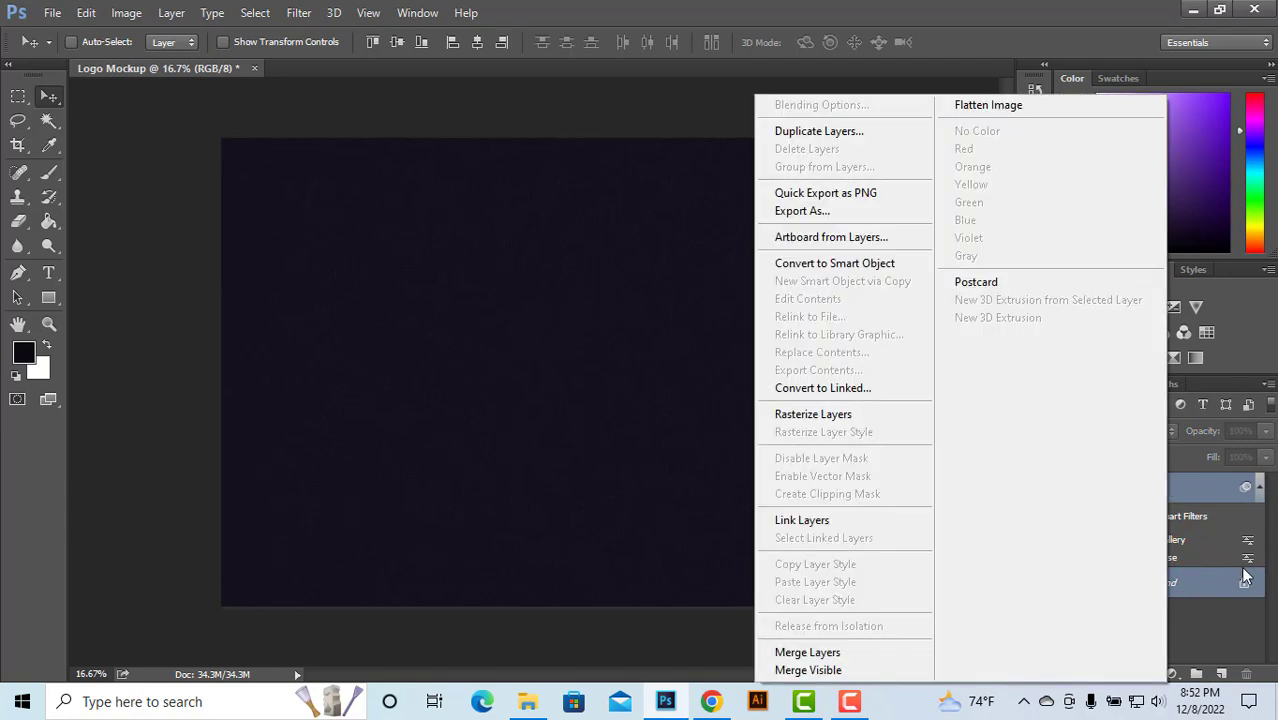
click(859, 412)
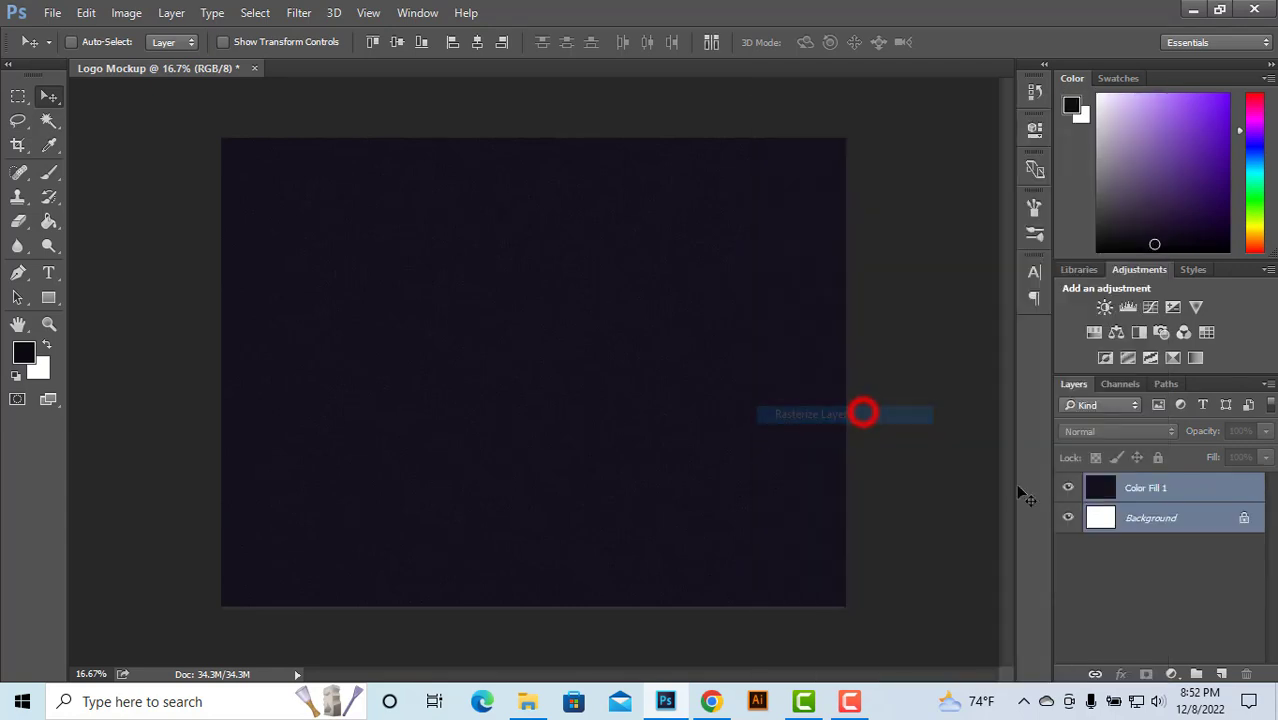
Step: Rename the rasterized Color Fill 1 layer as Background
click(1181, 522)
click(1155, 491)
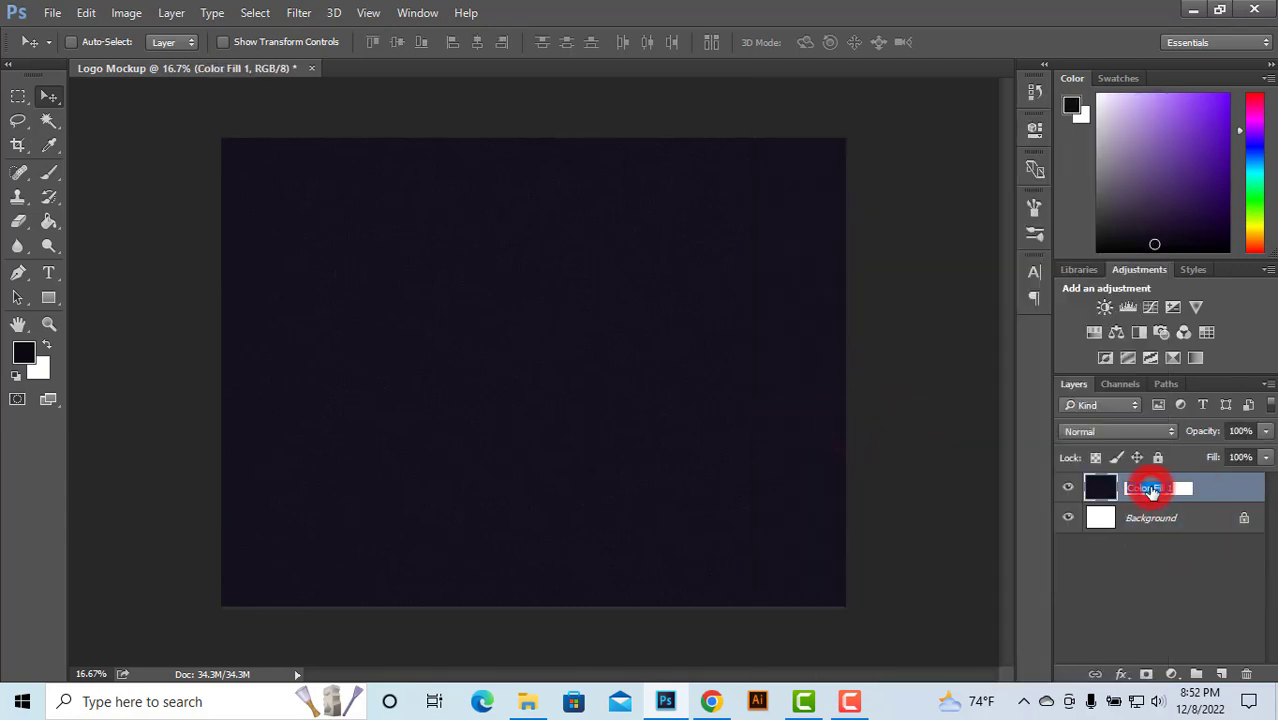
double_click(1152, 489)
text(Back)
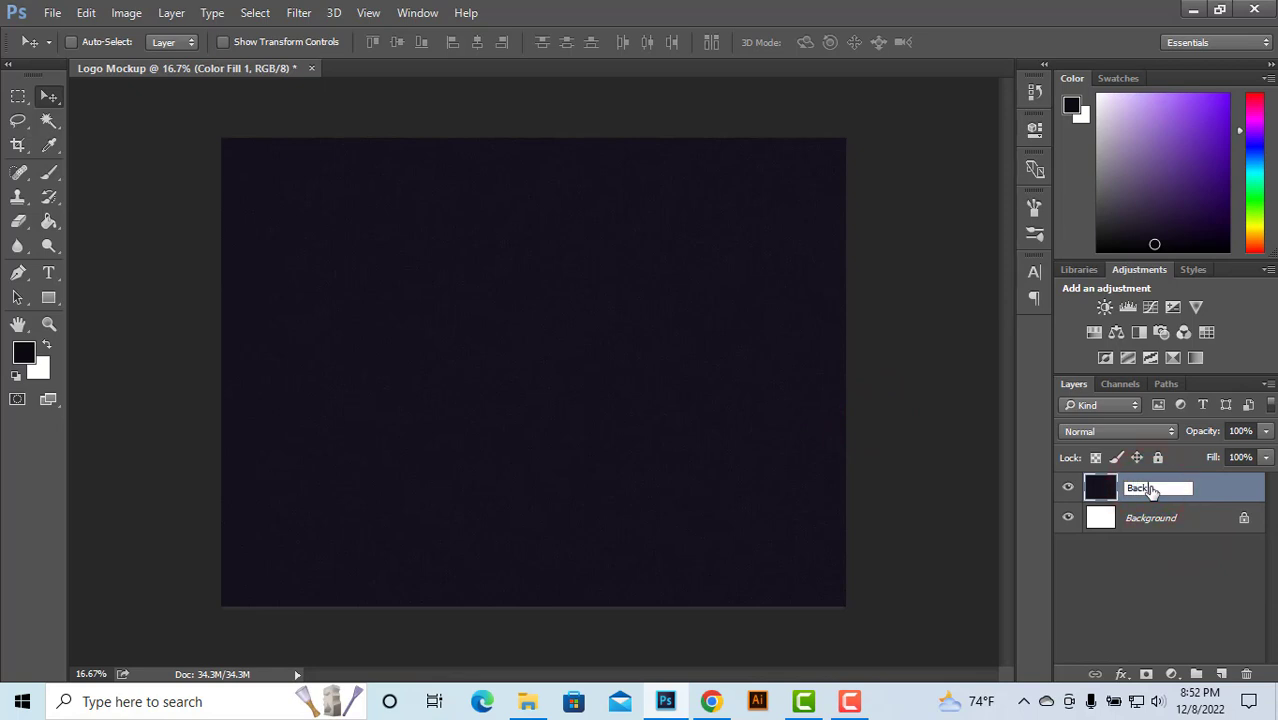
text(ground)
click(1198, 585)
Step: Delete the original locked white Background layer and select the remaining dark layer
click(1160, 518)
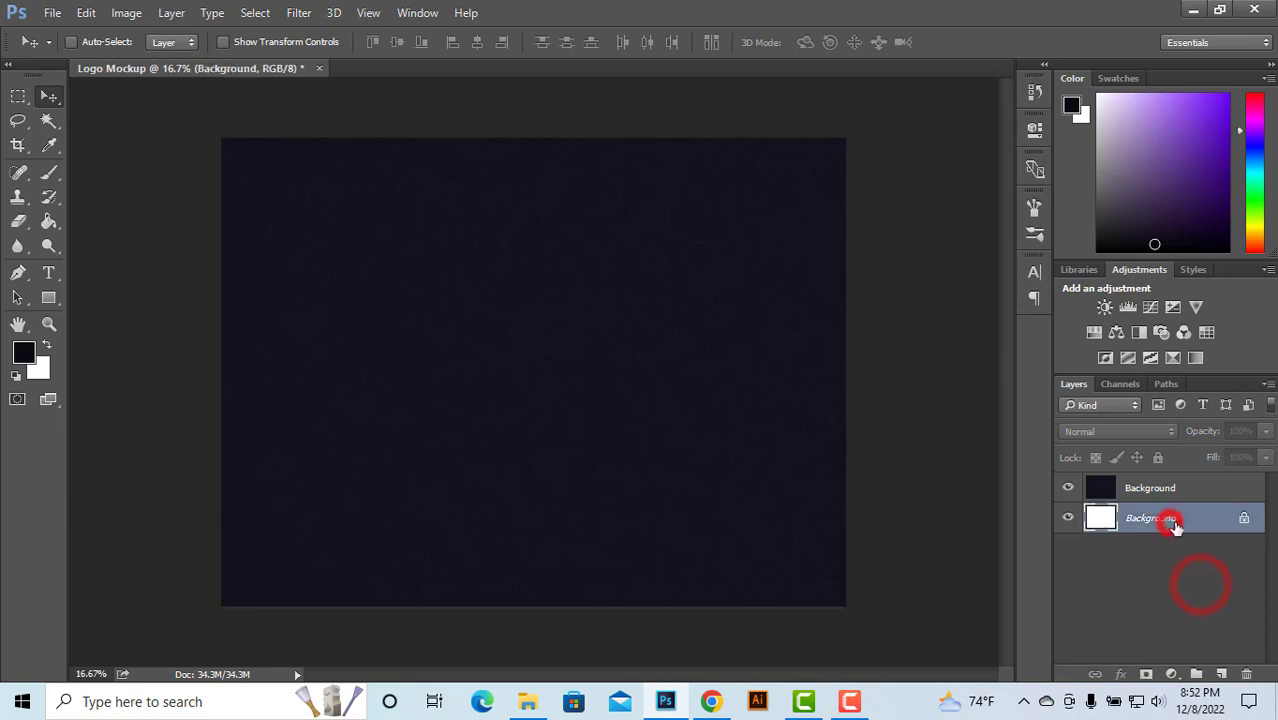
click(1246, 673)
click(580, 279)
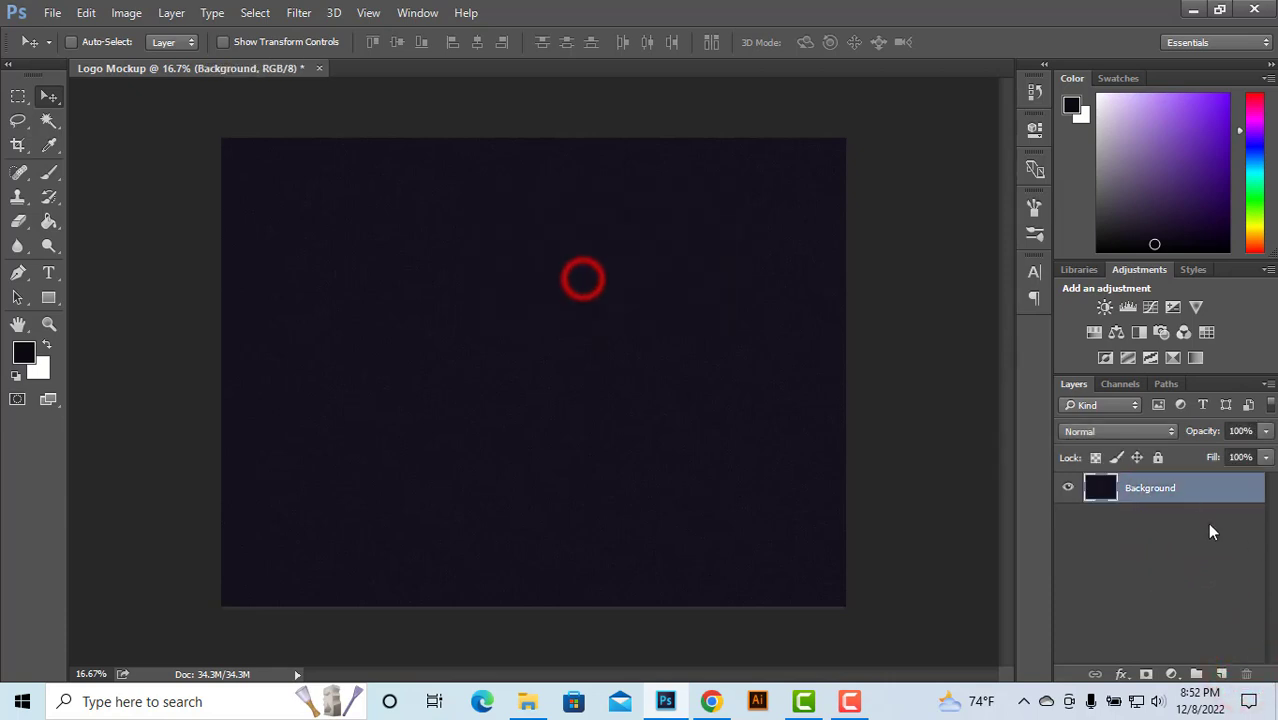
click(1143, 495)
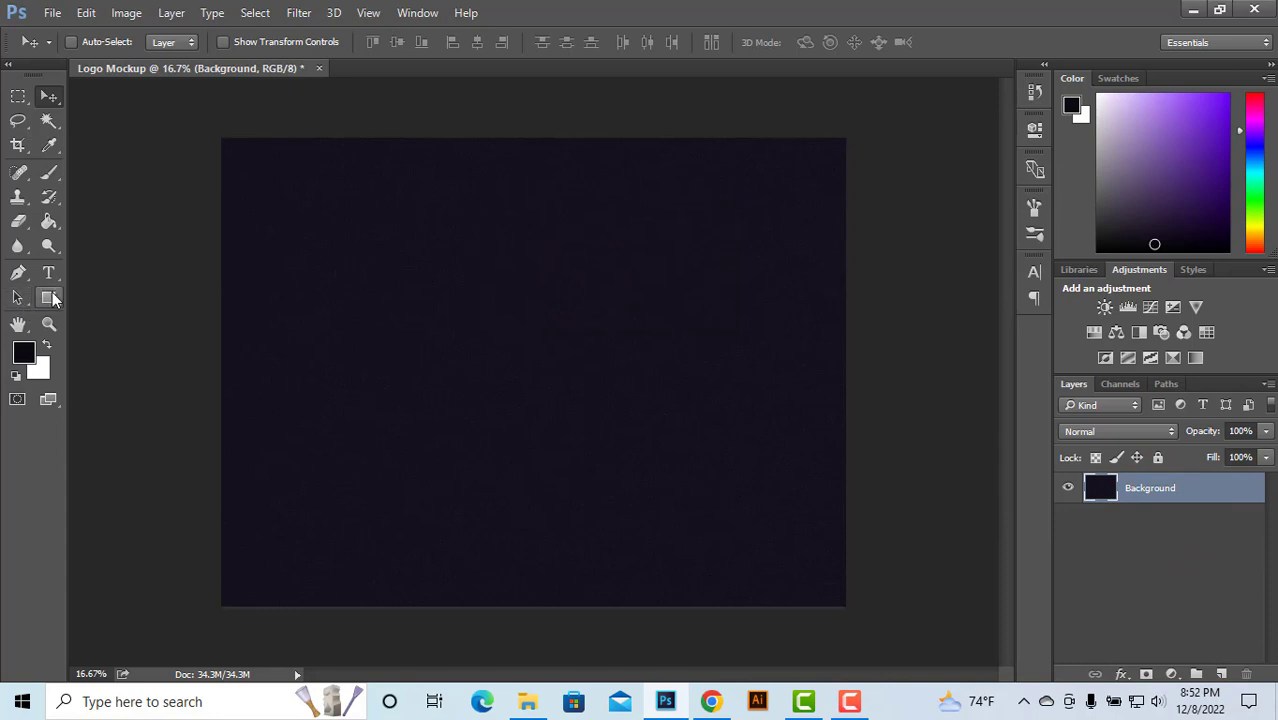
Step: Draw a black-filled rectangle without stroke, about 2675 by 1812 px, and move it to the center of the canvas
click(49, 297)
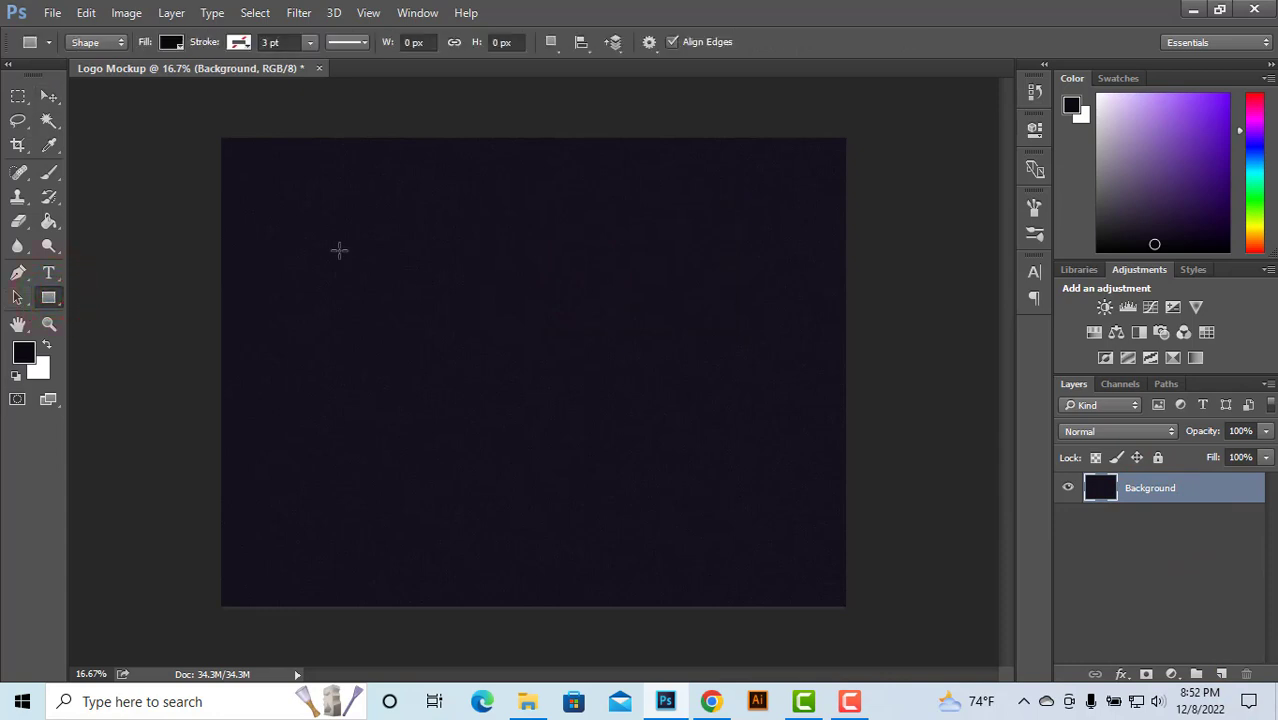
drag(327, 244, 535, 385)
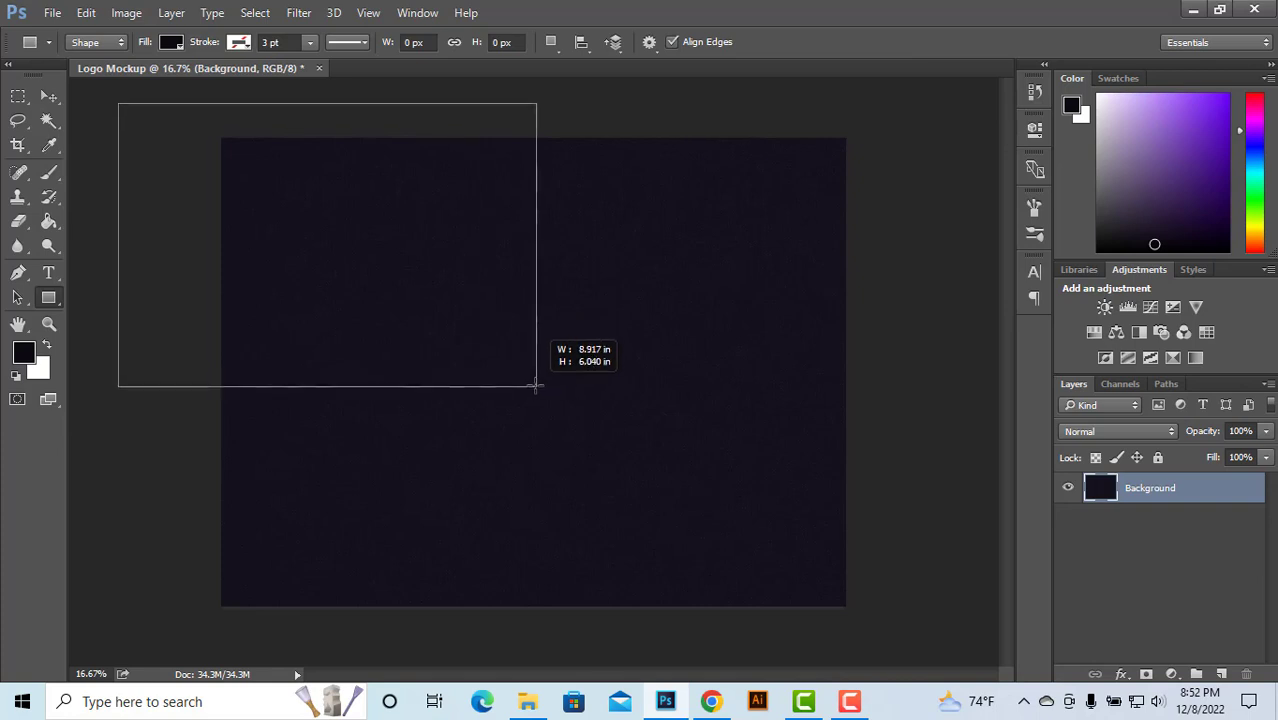
drag(535, 385, 536, 386)
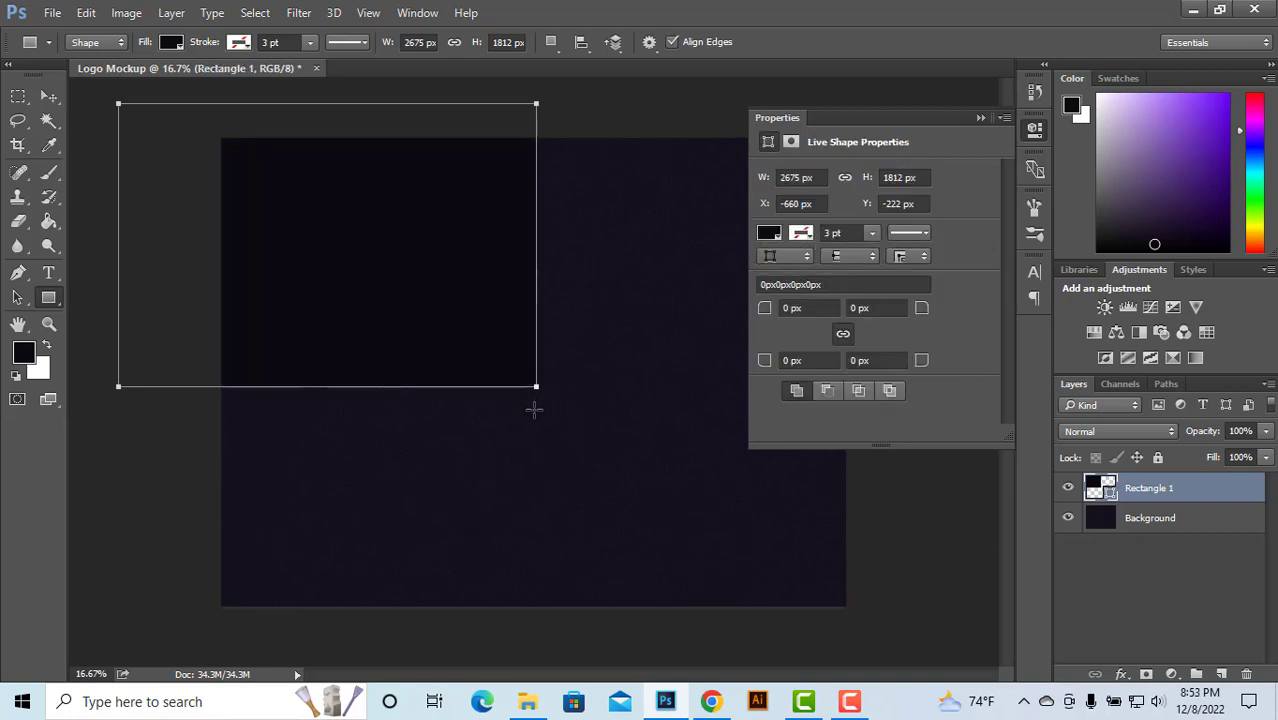
click(981, 118)
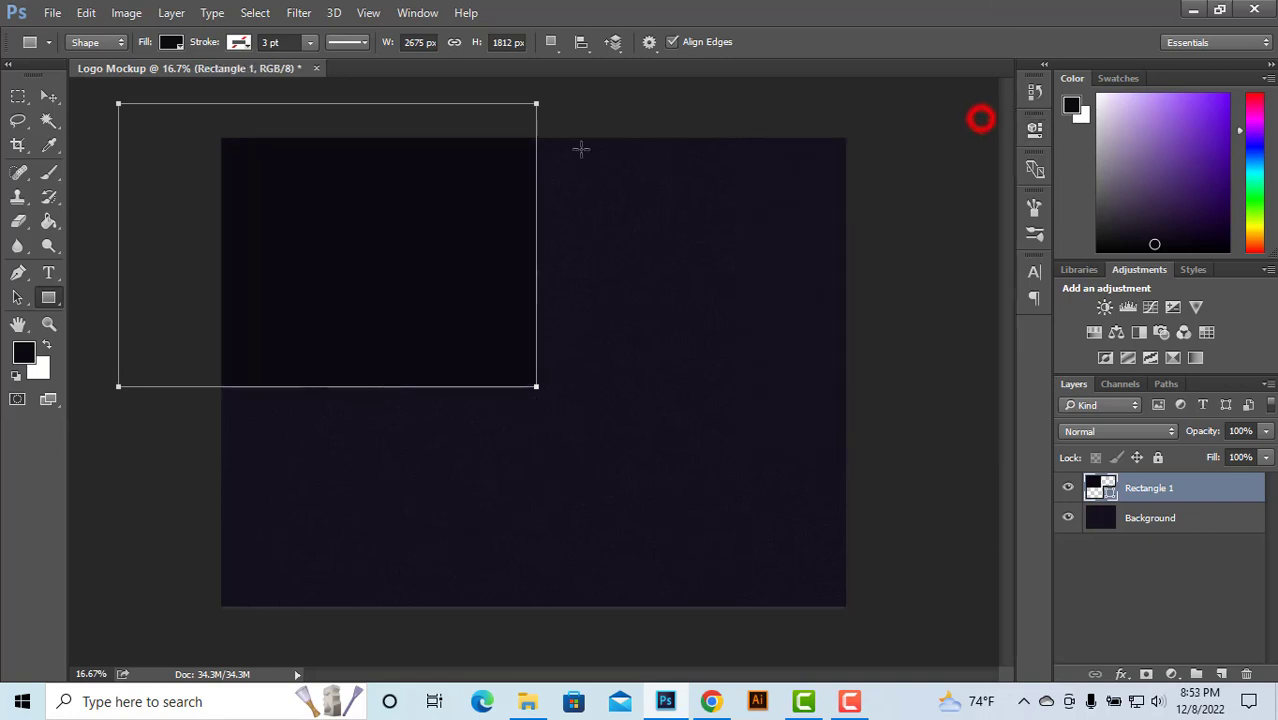
click(48, 96)
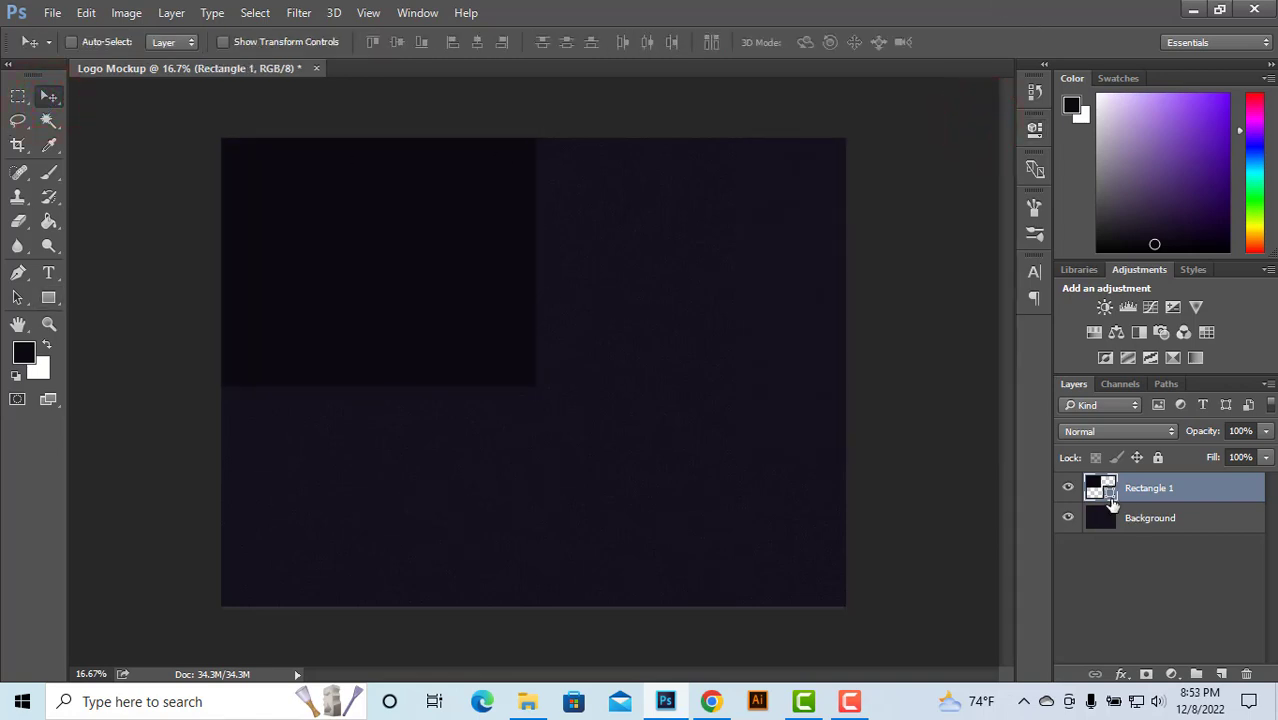
drag(376, 322, 602, 437)
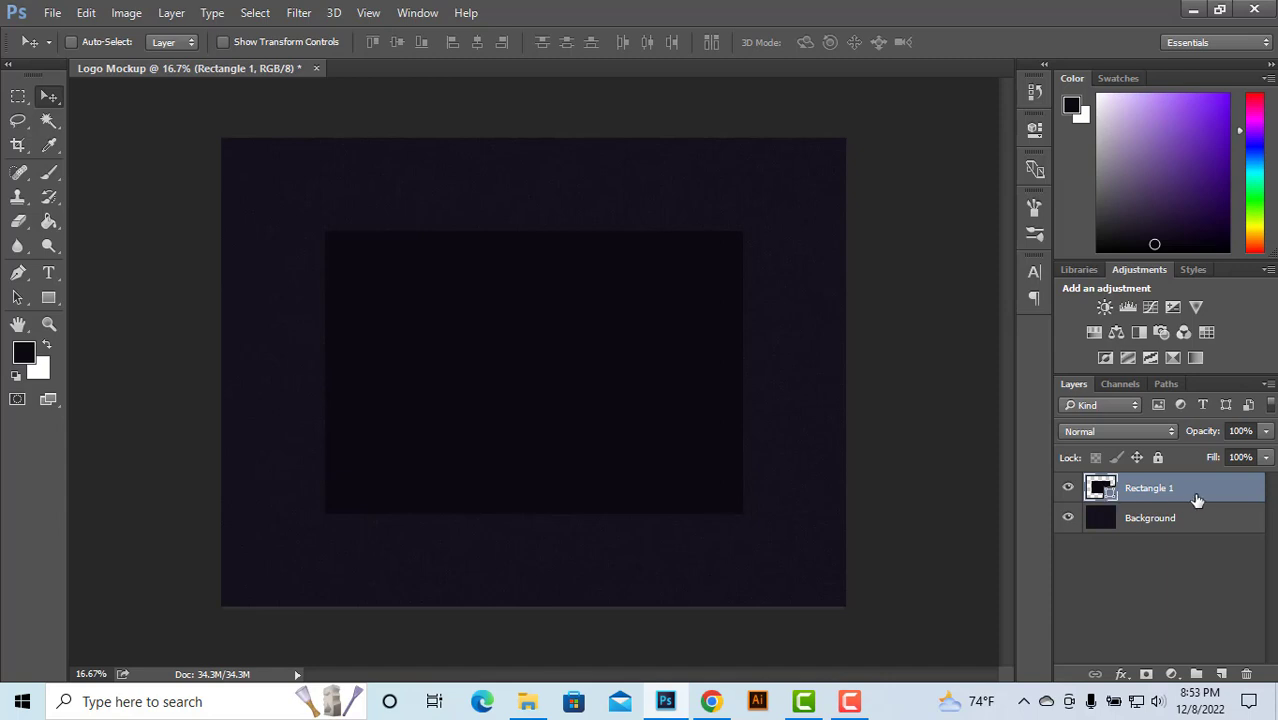
Step: Rename the rectangle layer as Shape
click(1145, 522)
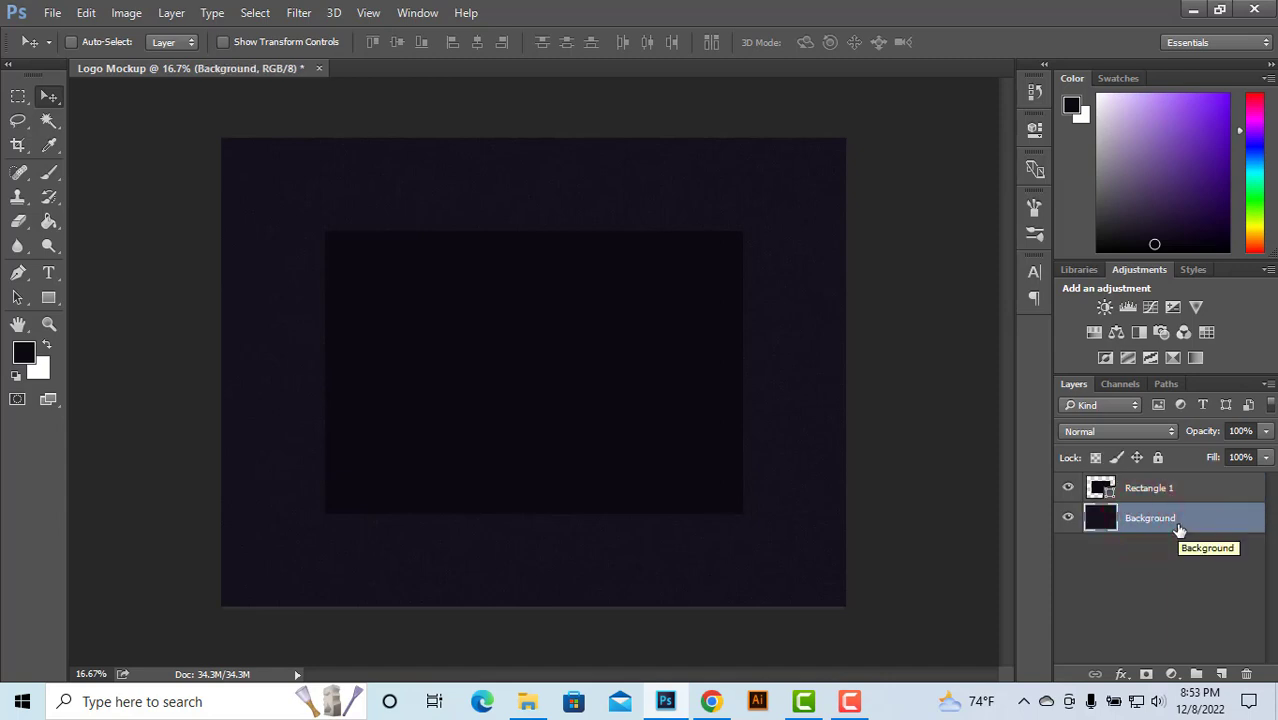
double_click(1150, 489)
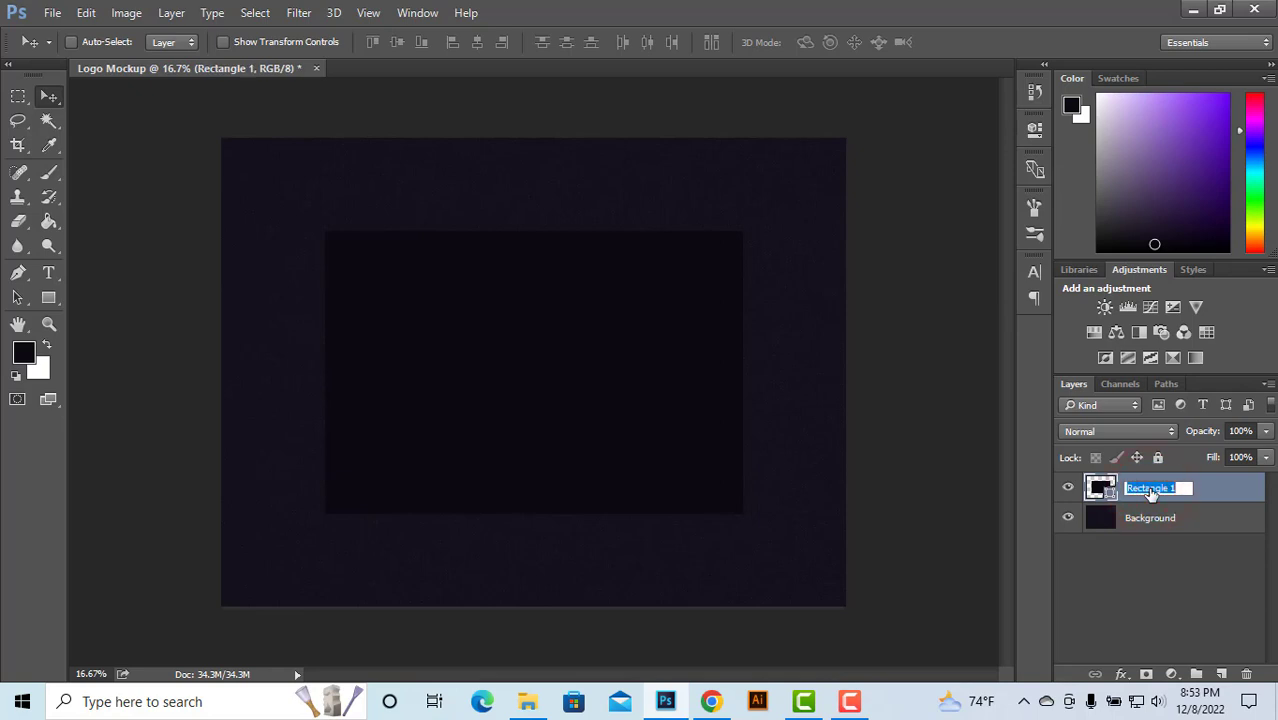
text(Shape)
click(1140, 562)
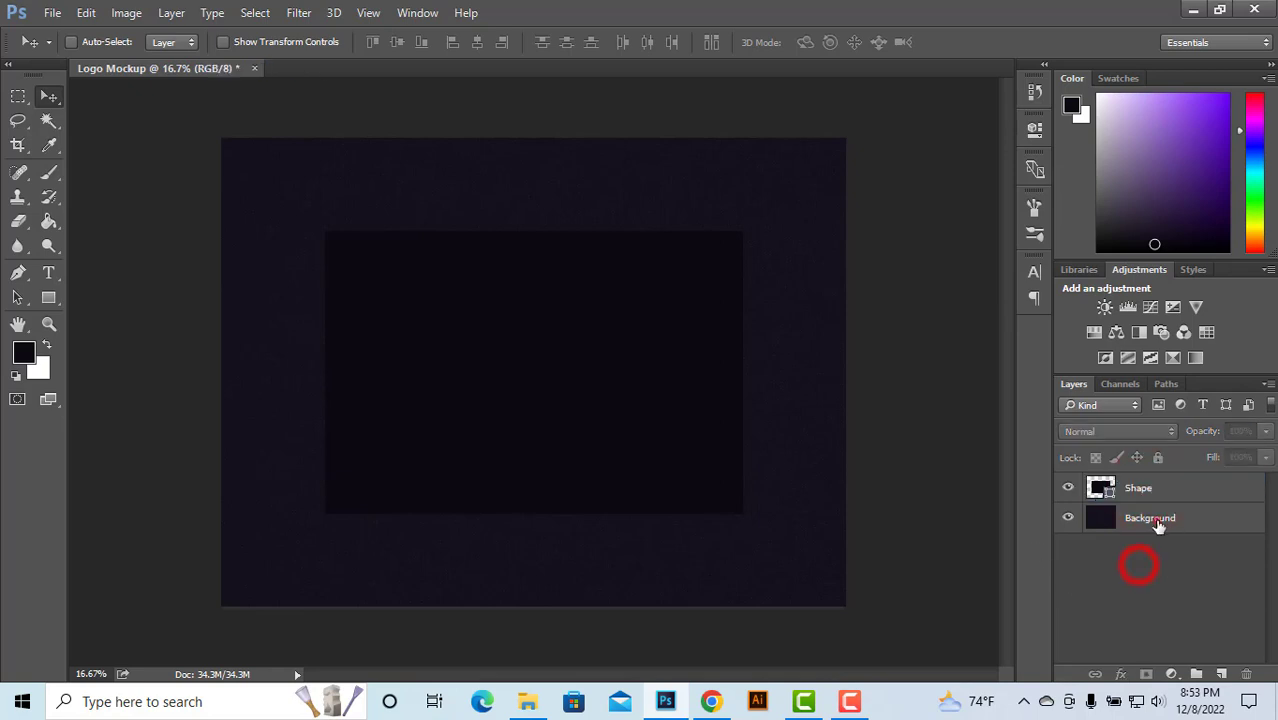
Step: Duplicate the Background layer, place the copy above the Shape layer and clip it to the shape
click(1155, 523)
key(ctrl+j)
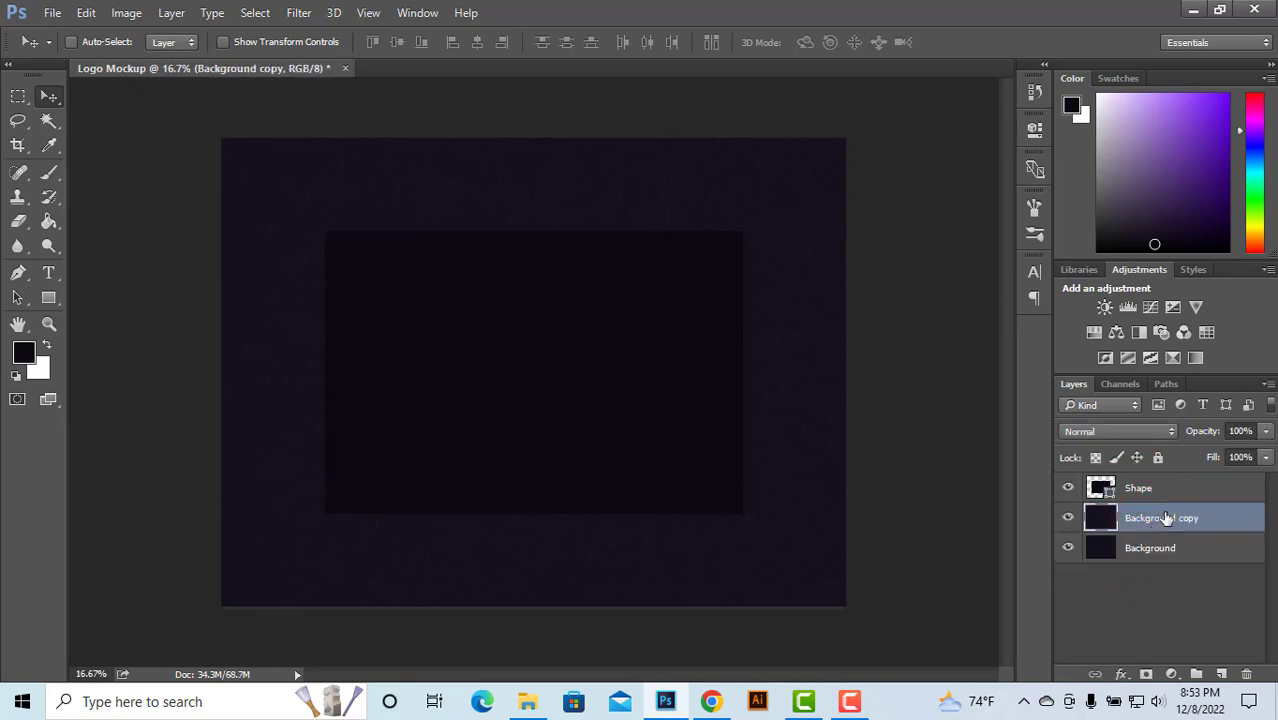
drag(1158, 522, 1151, 492)
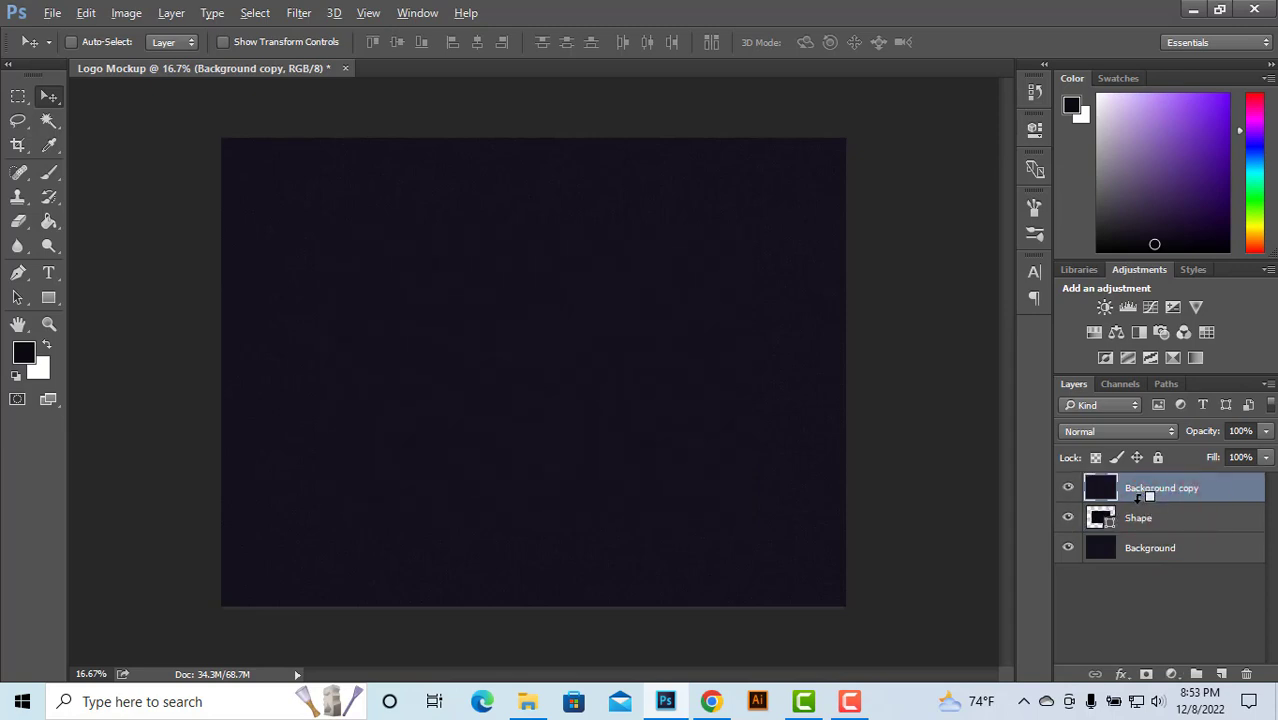
alt+click(1138, 500)
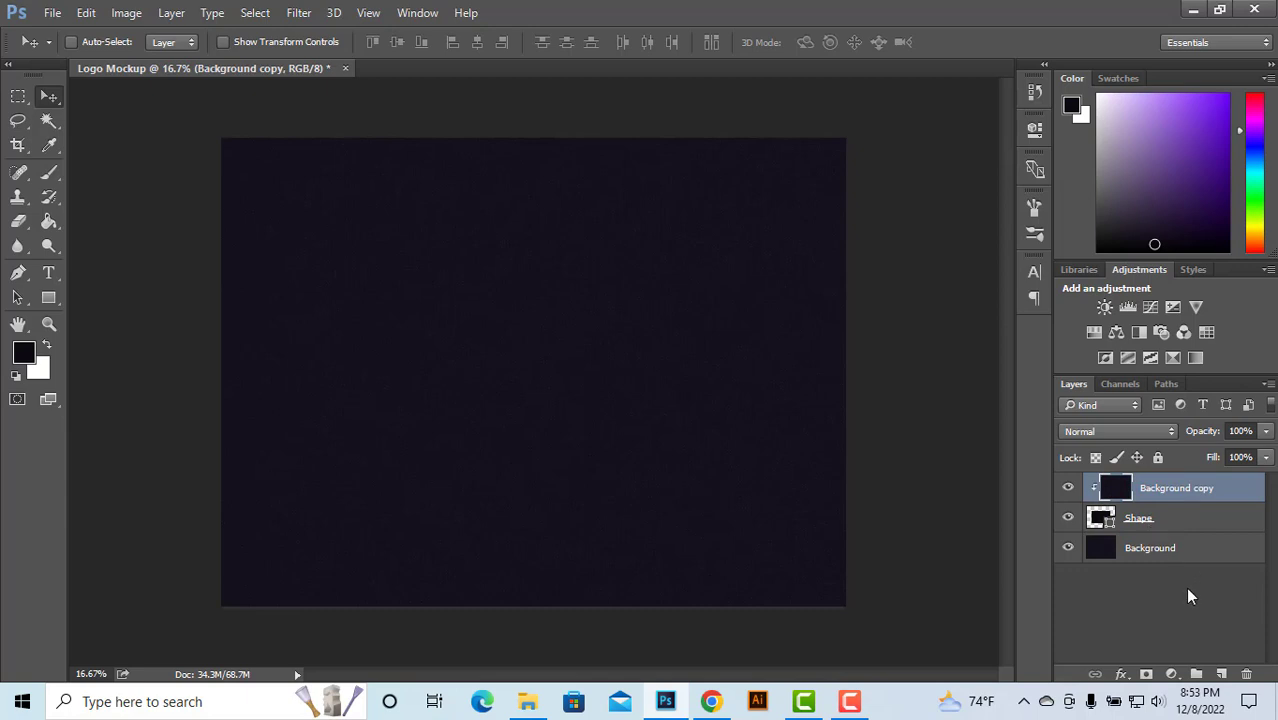
Step: Add a Bevel & Emboss effect to the Shape layer with size 18 px and soften 7 px
click(1175, 519)
right_click(1175, 519)
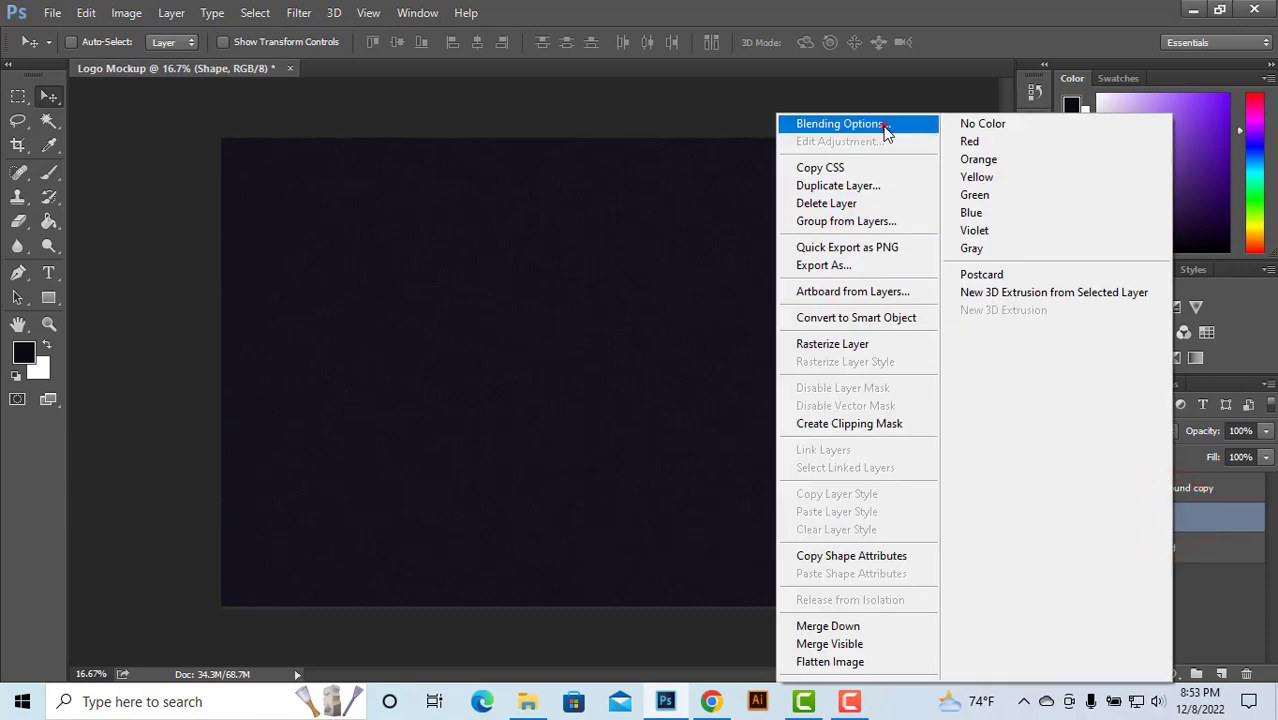
click(885, 125)
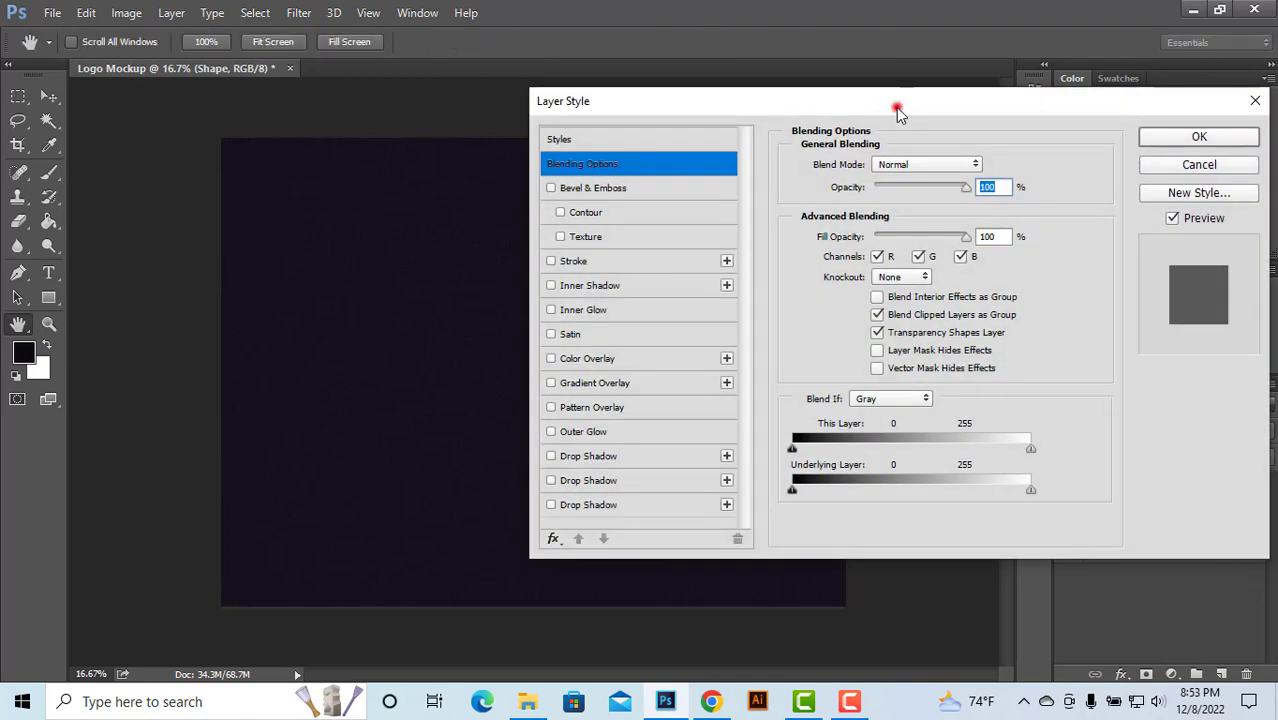
drag(896, 107, 975, 115)
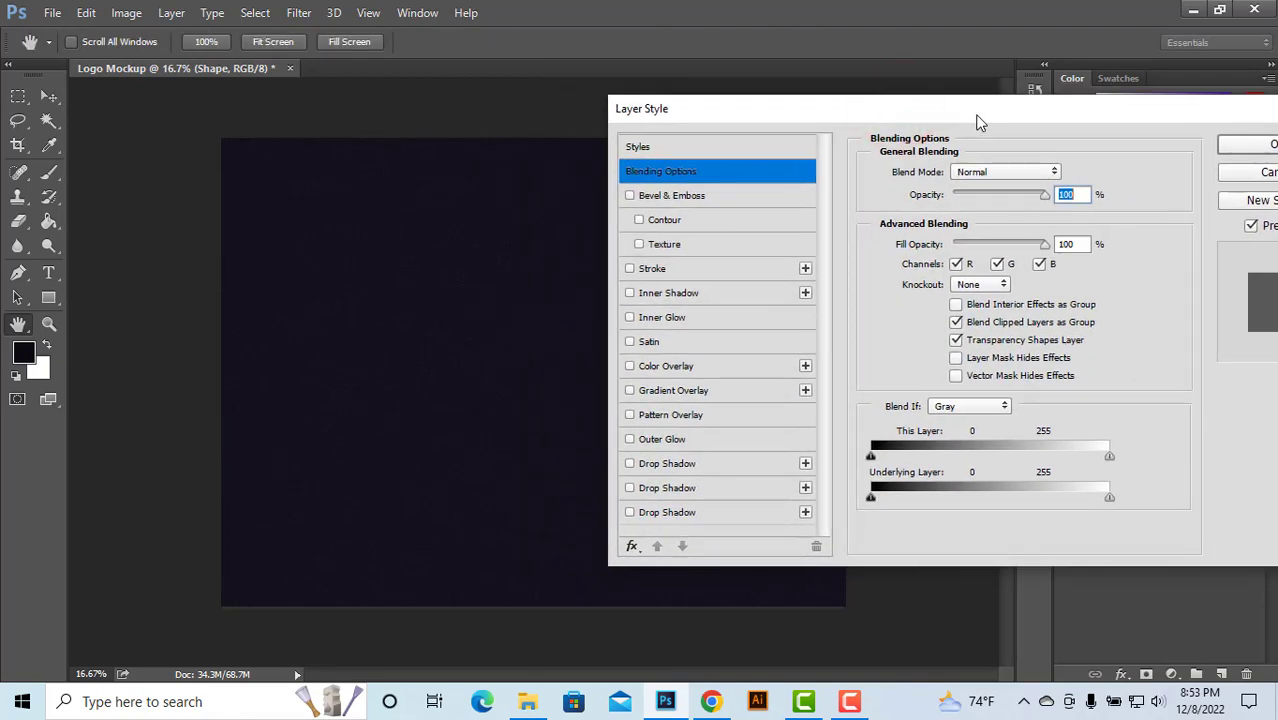
click(677, 197)
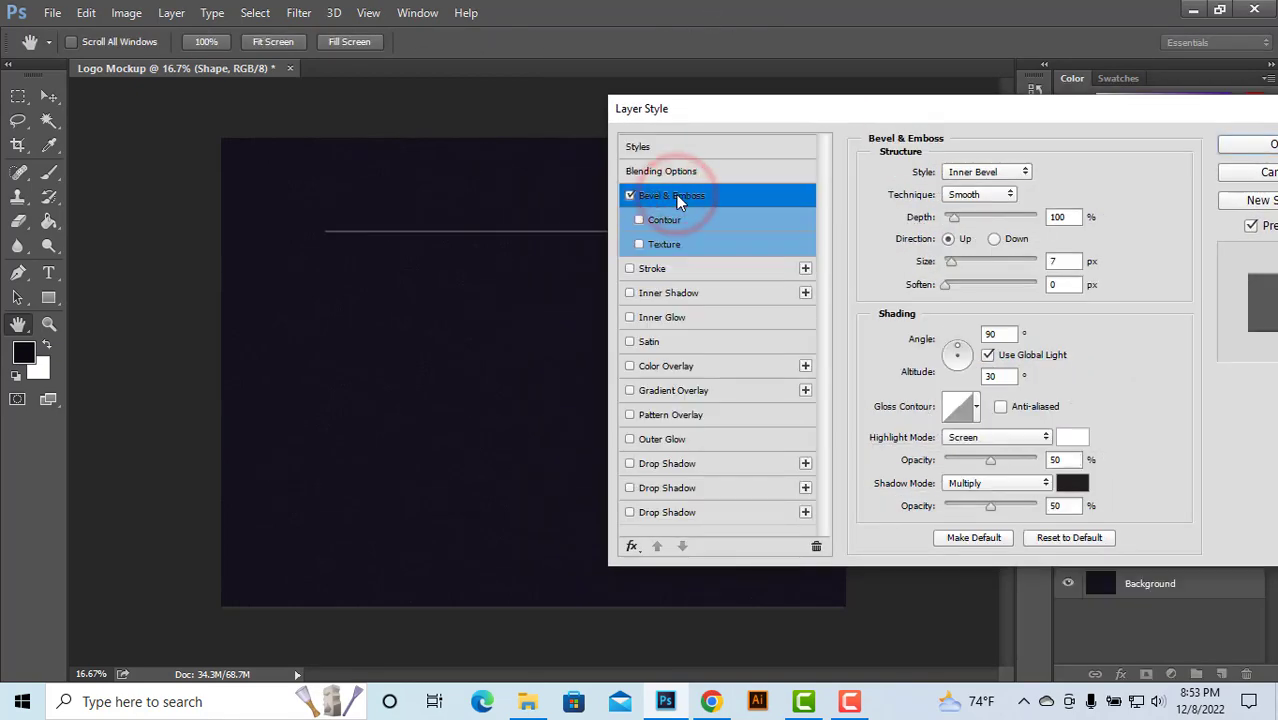
click(1000, 334)
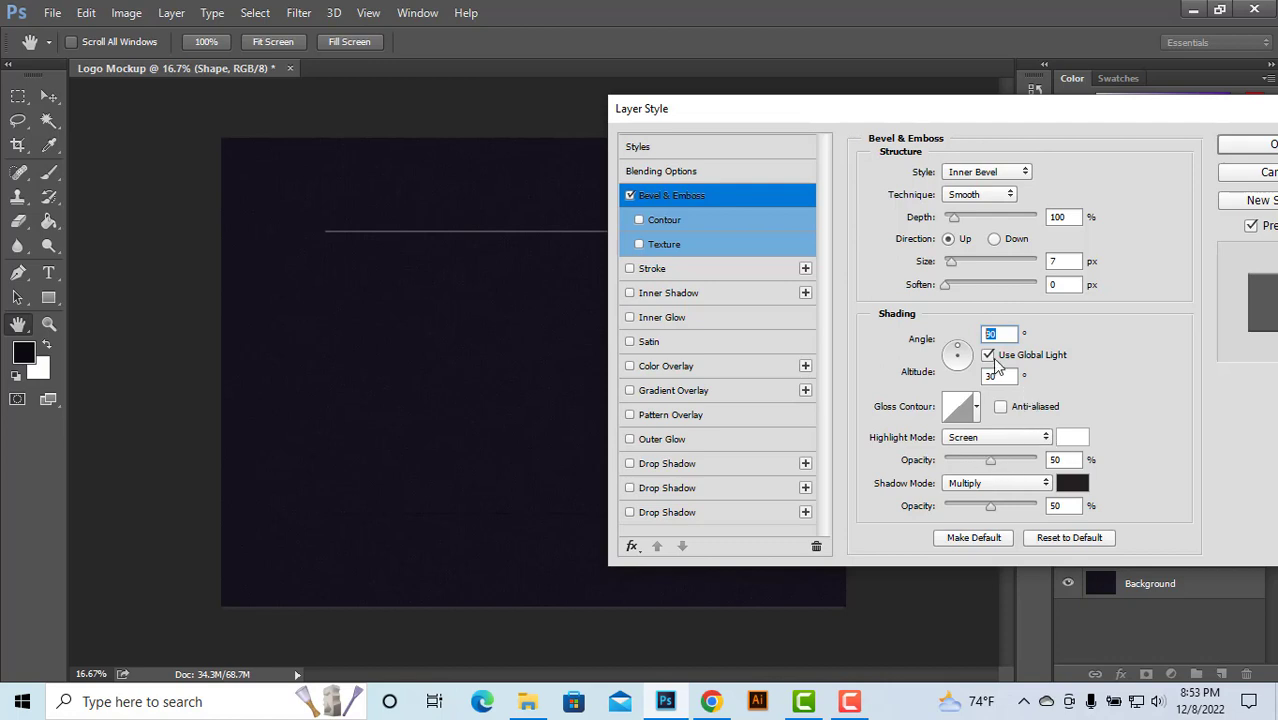
drag(967, 265, 987, 290)
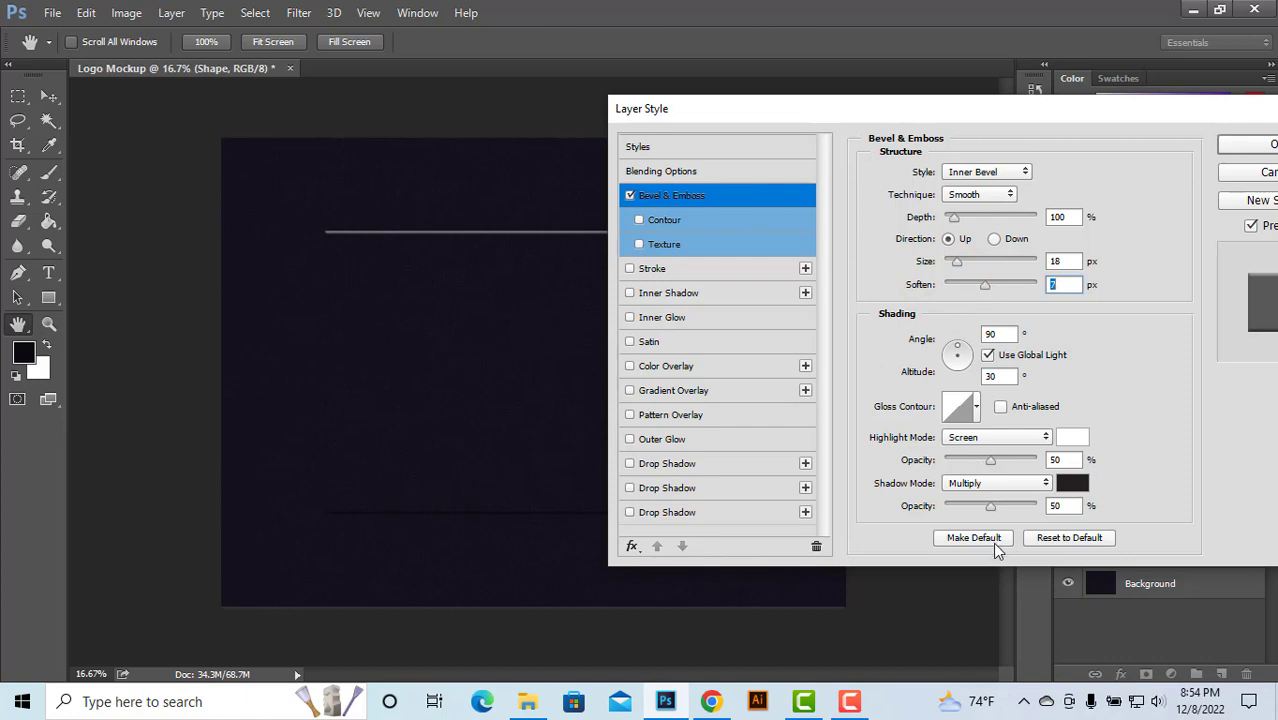
Step: Set the bevel's highlight opacity to 13% and shadow opacity to 46%, and change its shadow color to a muted mauve
drag(990, 465, 958, 467)
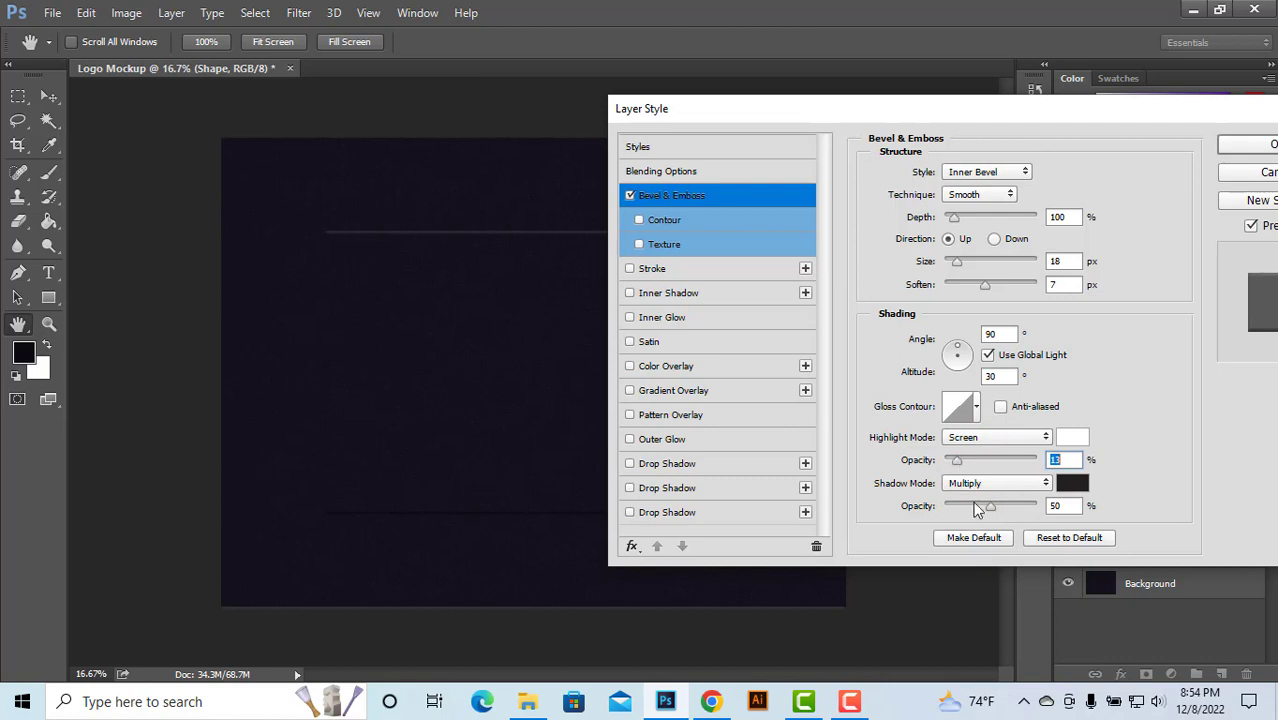
drag(990, 507, 988, 509)
click(1075, 487)
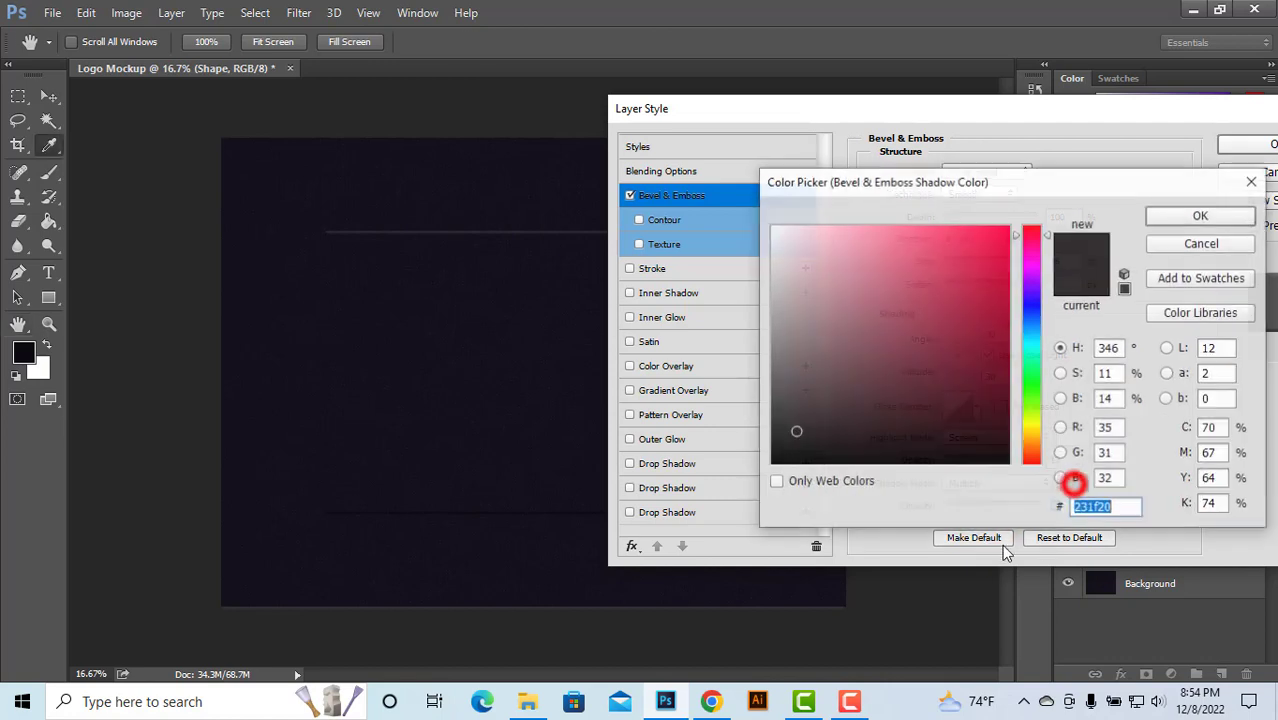
click(785, 248)
mouse_move(785, 248)
mouse_down()
mouse_move(782, 285)
mouse_move(805, 358)
mouse_move(817, 357)
mouse_up()
click(1238, 215)
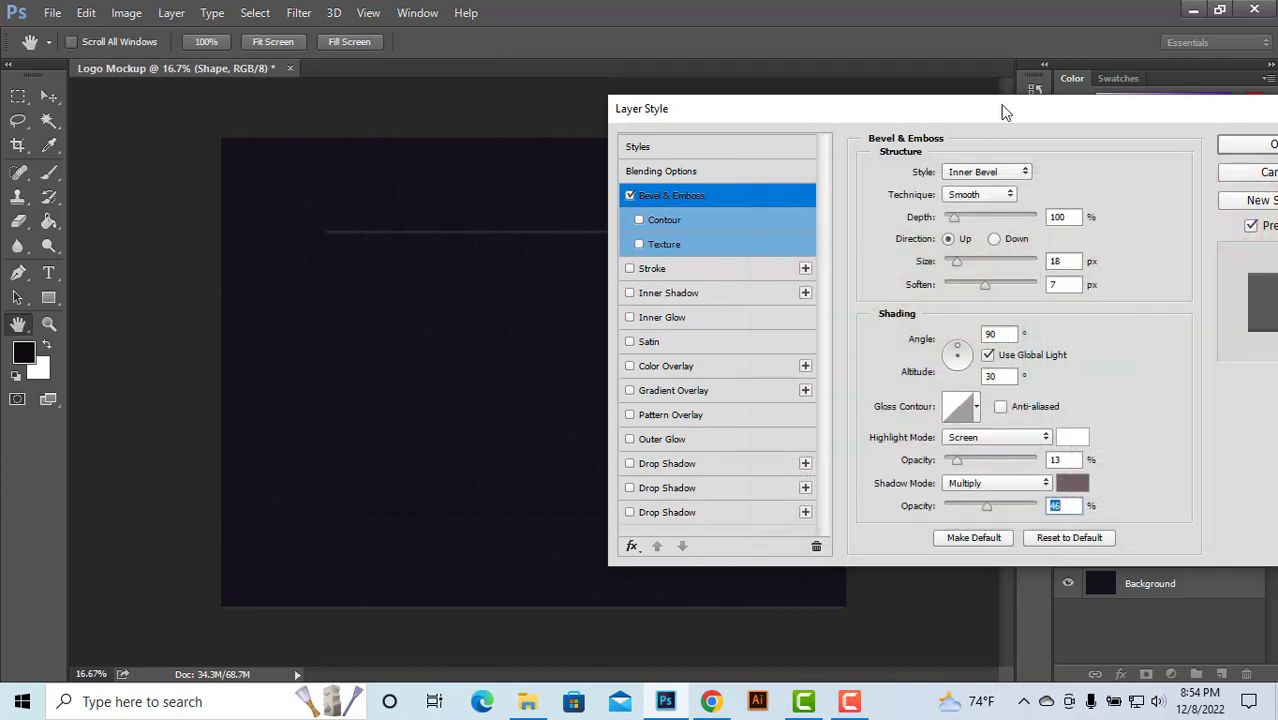
Step: Add a drop shadow to the Shape layer with 46% opacity, 46 px distance, 11% spread and 46 px size
mouse_move(1005, 112)
mouse_down()
mouse_move(1228, 105)
mouse_move(1185, 109)
mouse_up()
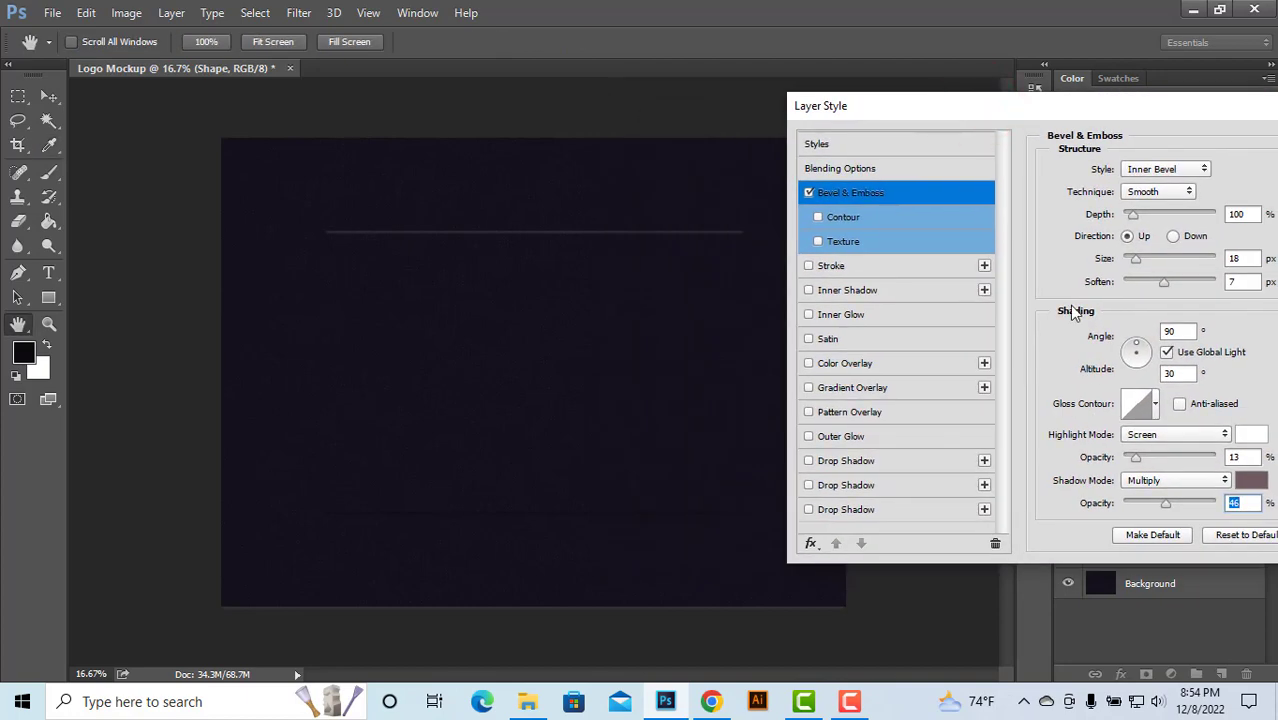
drag(1004, 112, 975, 34)
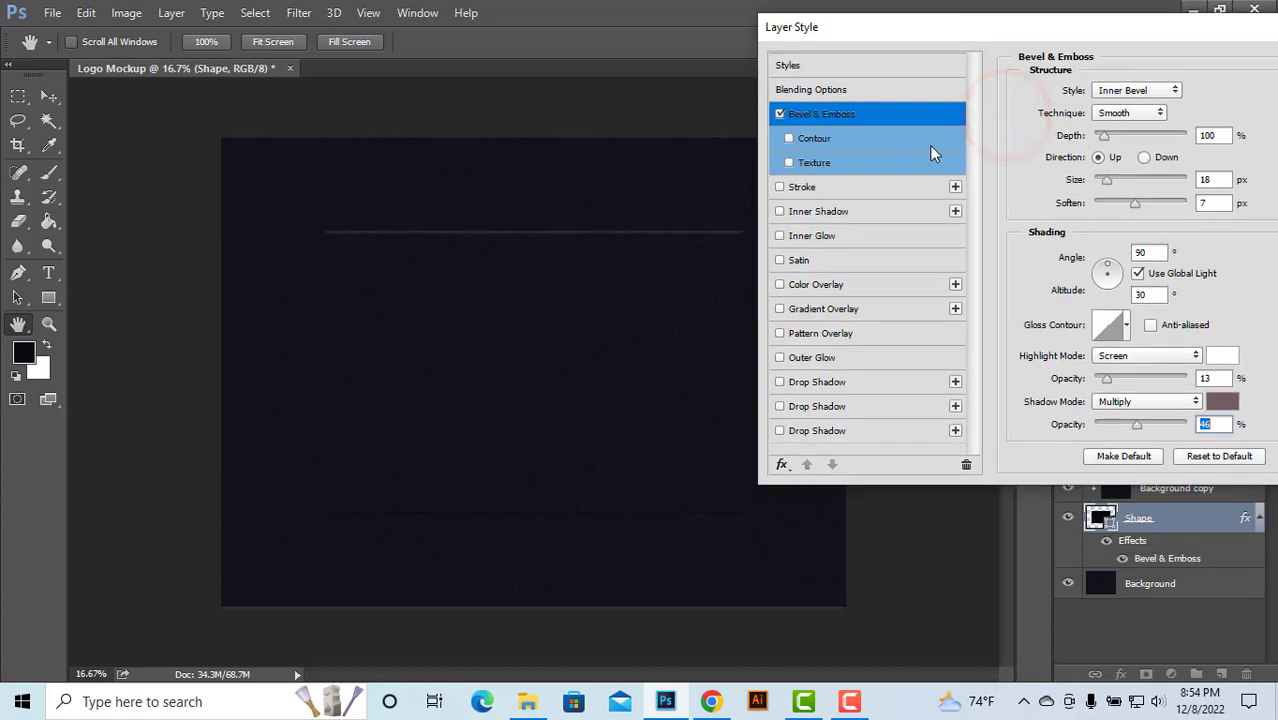
click(829, 386)
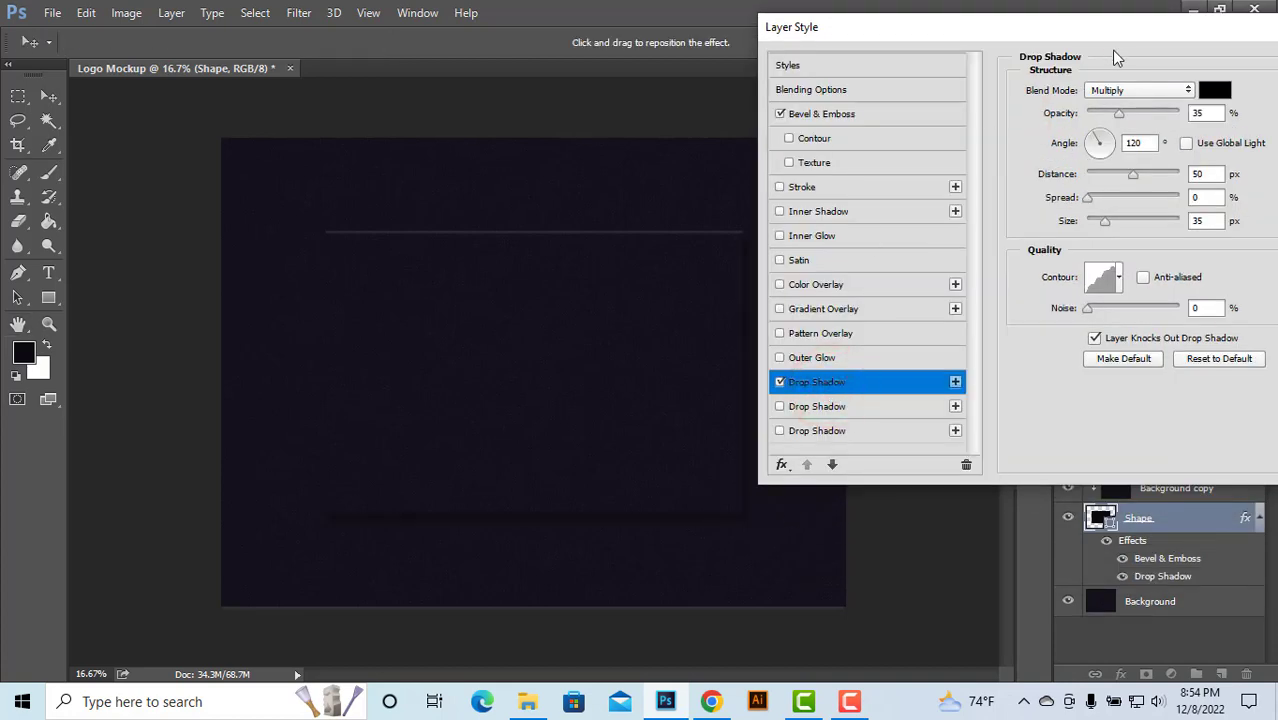
drag(1064, 30, 978, 62)
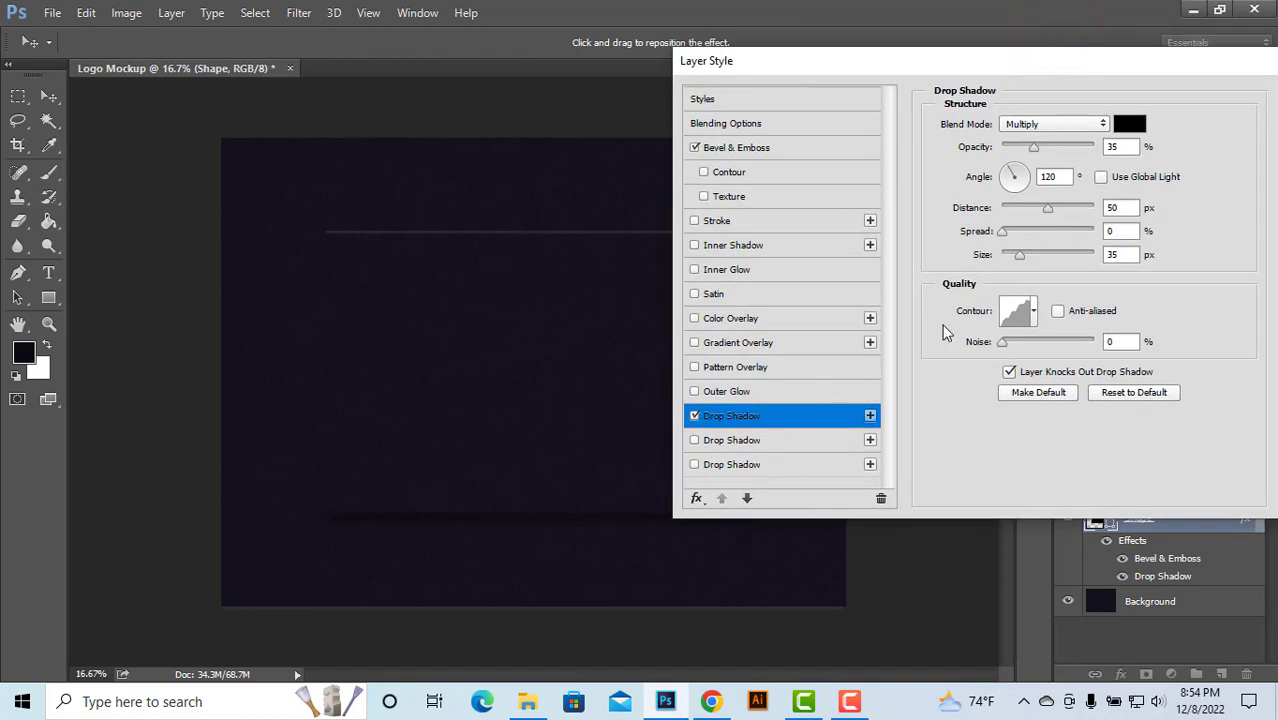
drag(1036, 157, 1043, 157)
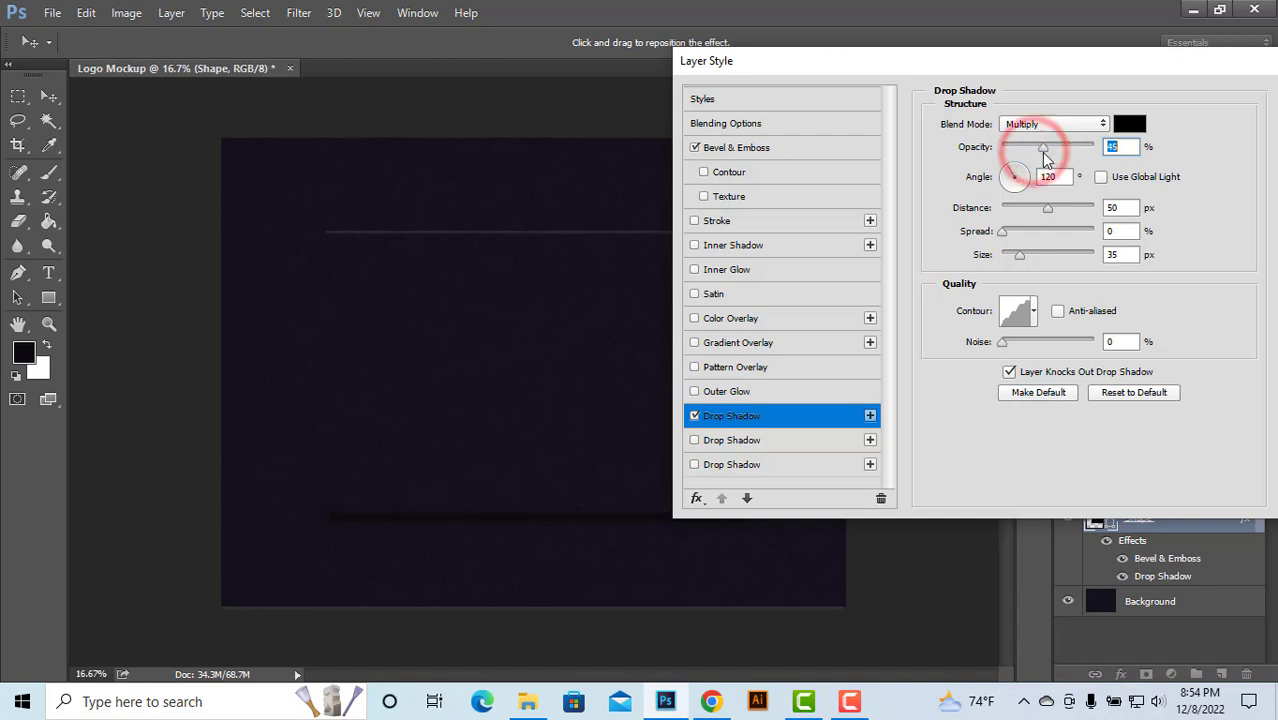
drag(1048, 210, 1025, 254)
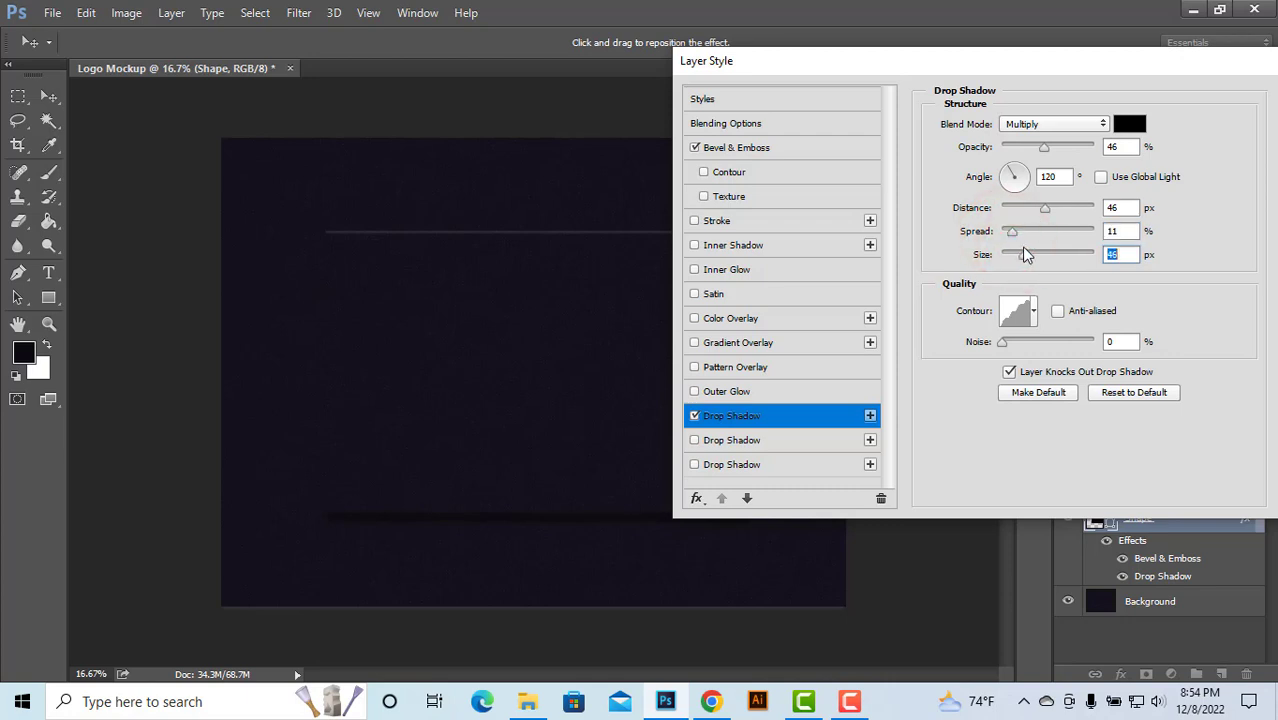
Step: Enable a second drop shadow on the Shape layer and set the bevel's light angle to 120°
click(750, 443)
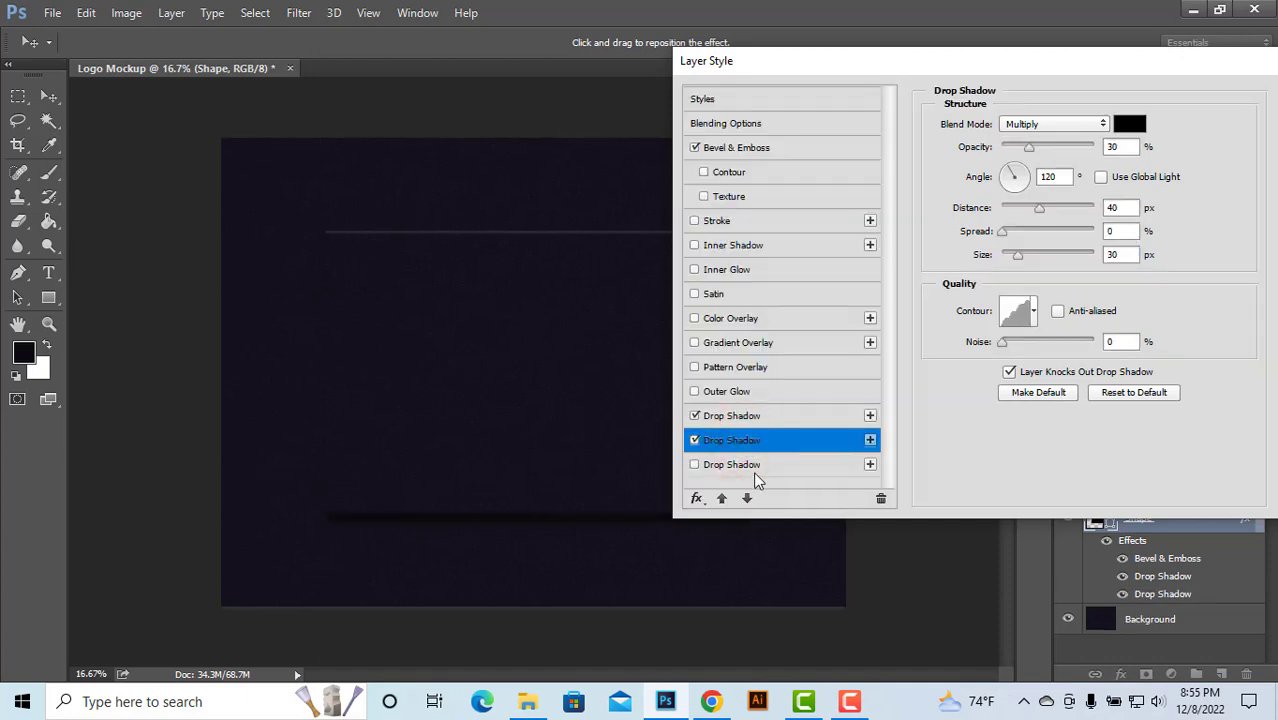
click(770, 149)
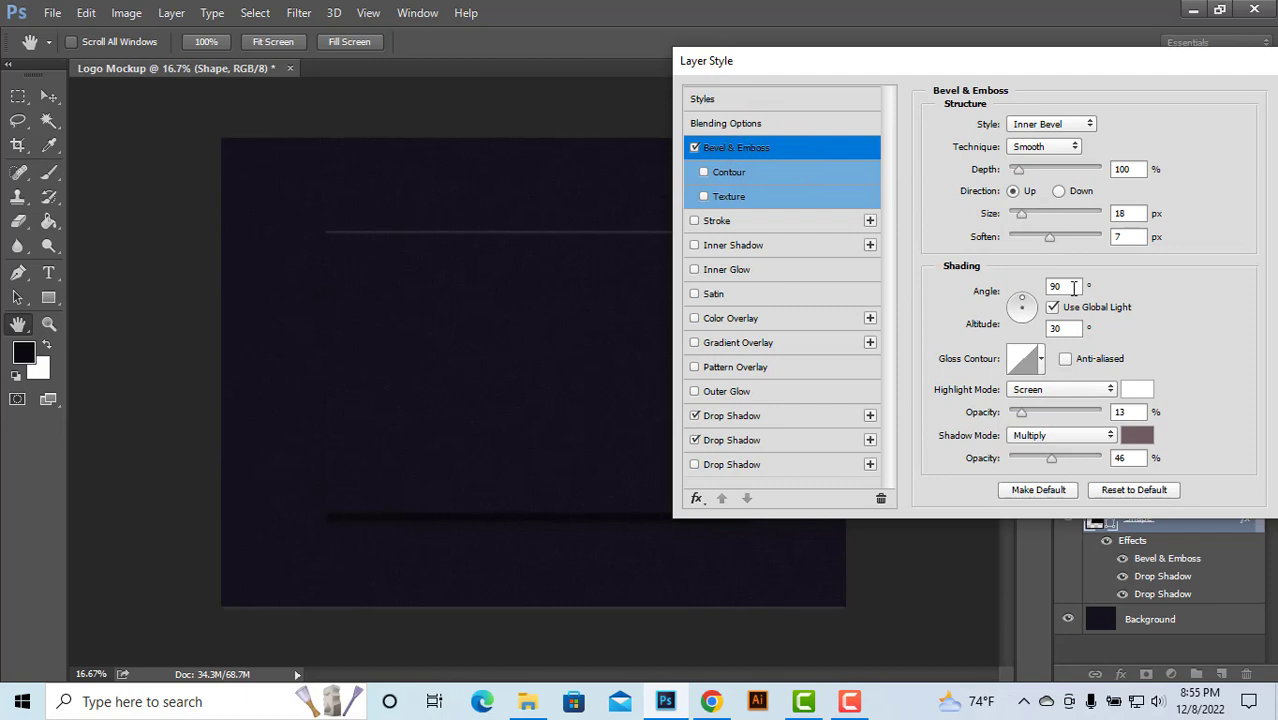
click(1073, 285)
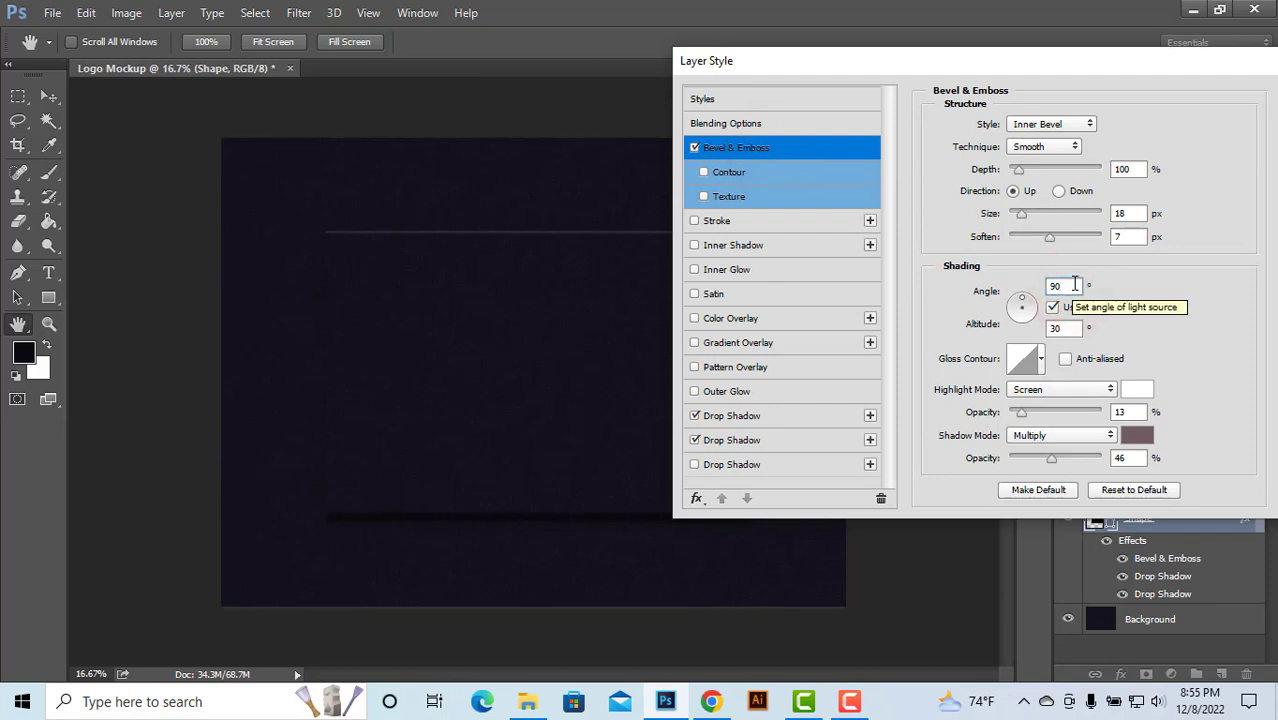
double_click(1073, 285)
text(120)
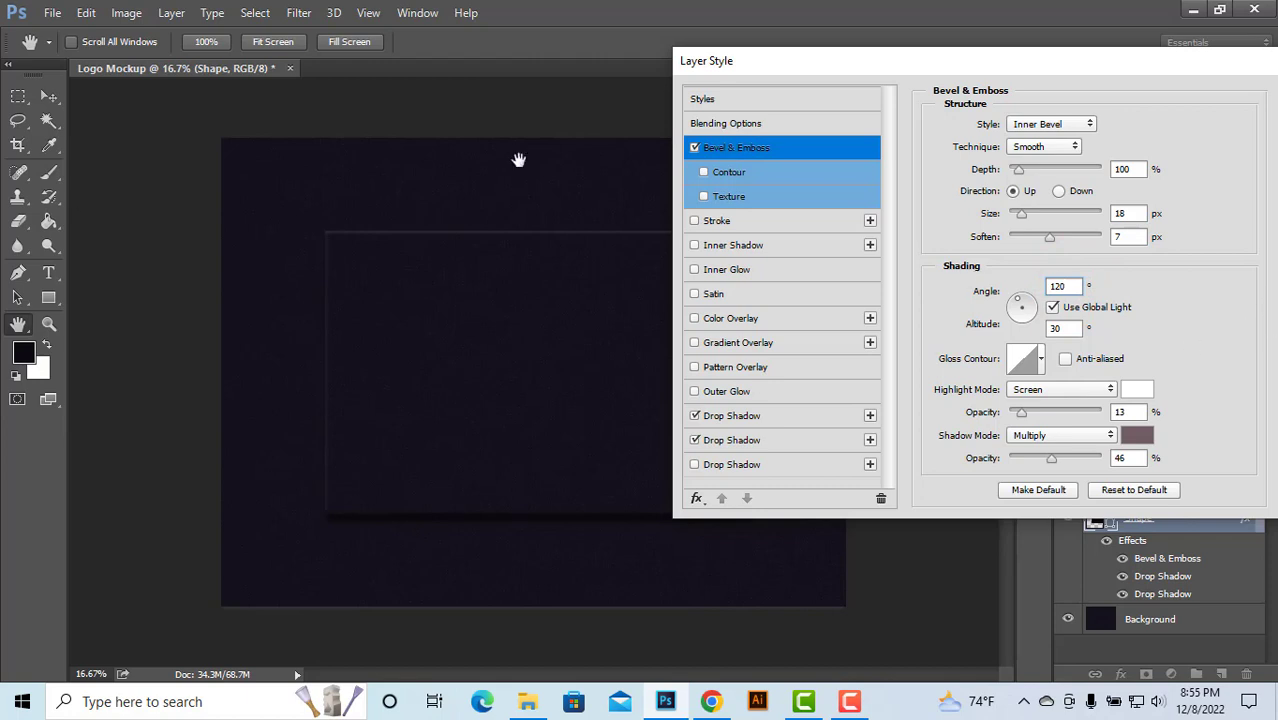
Step: Set the bevel's highlight opacity to 25%
drag(1023, 415, 1038, 420)
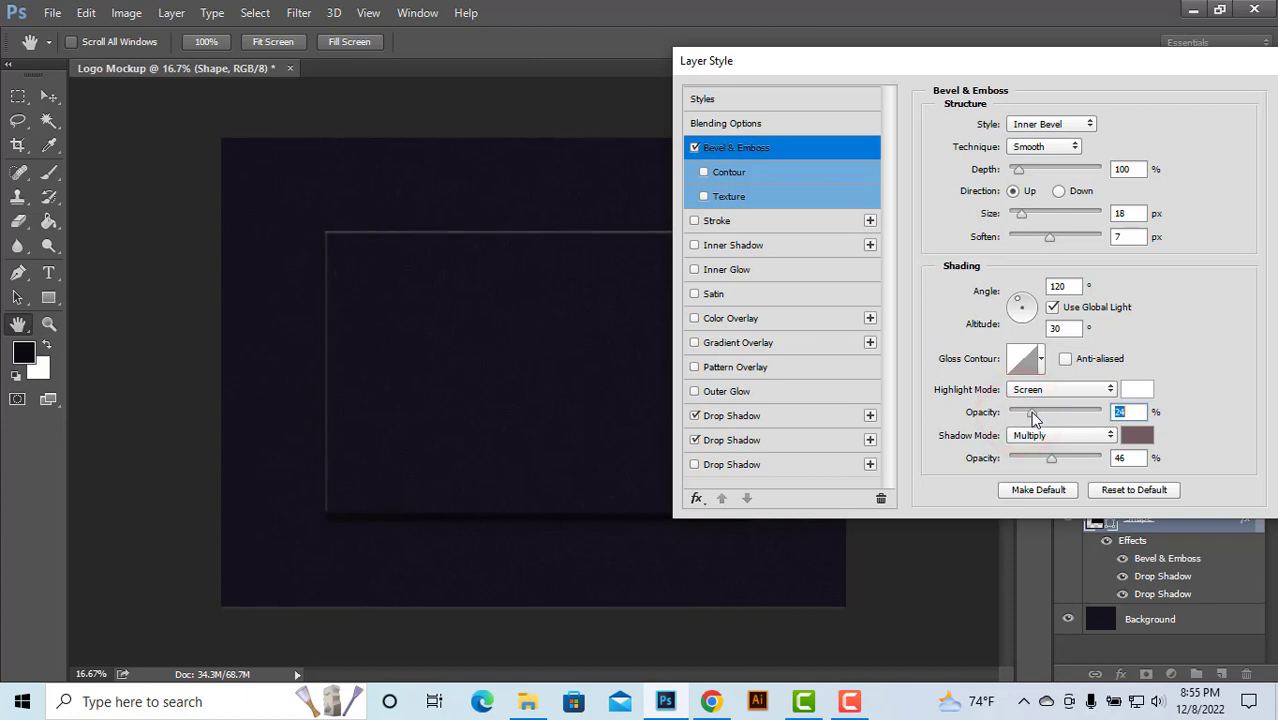
click(1135, 412)
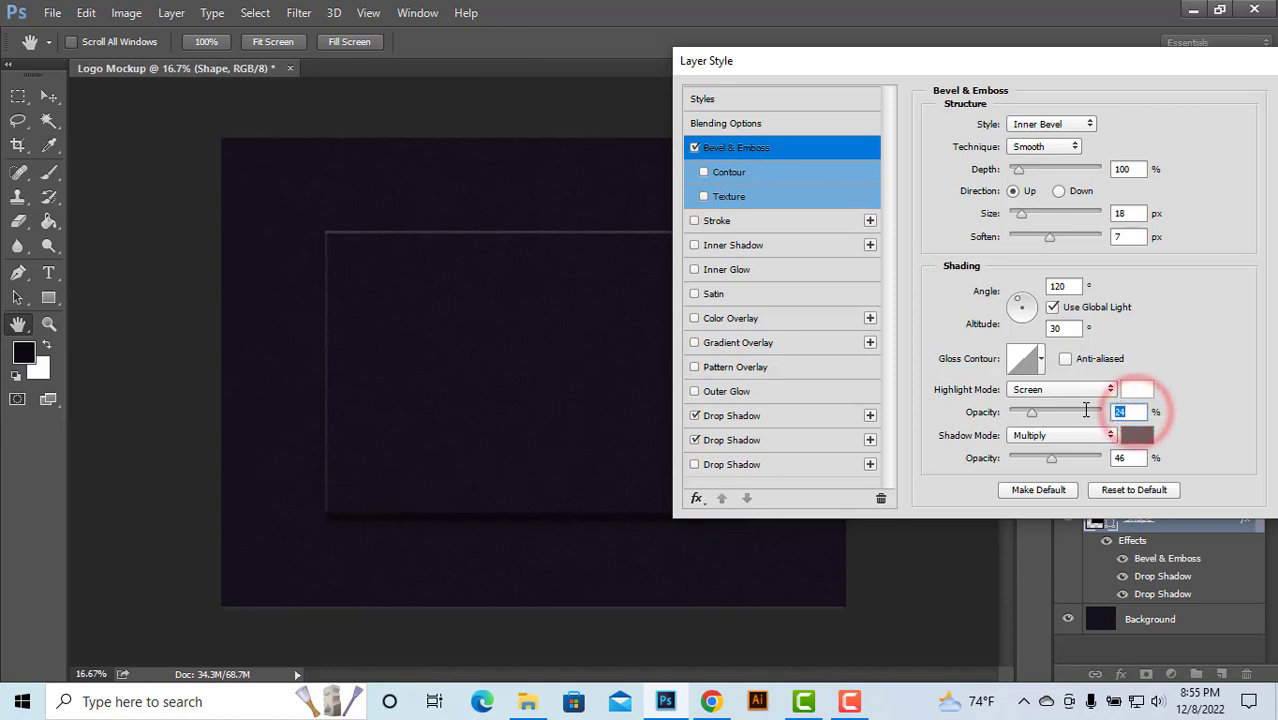
text(25)
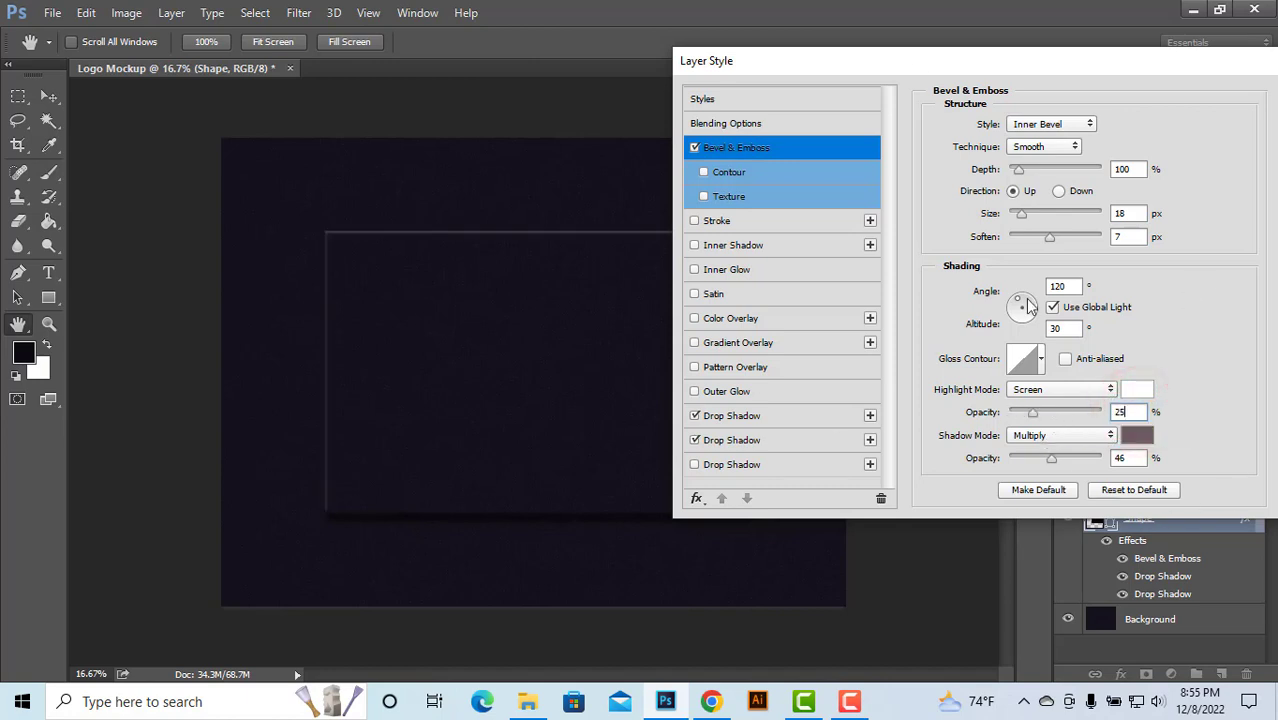
Step: Set the bevel size to 5 px, reduce its softening and apply the layer style
drag(1021, 218, 1016, 218)
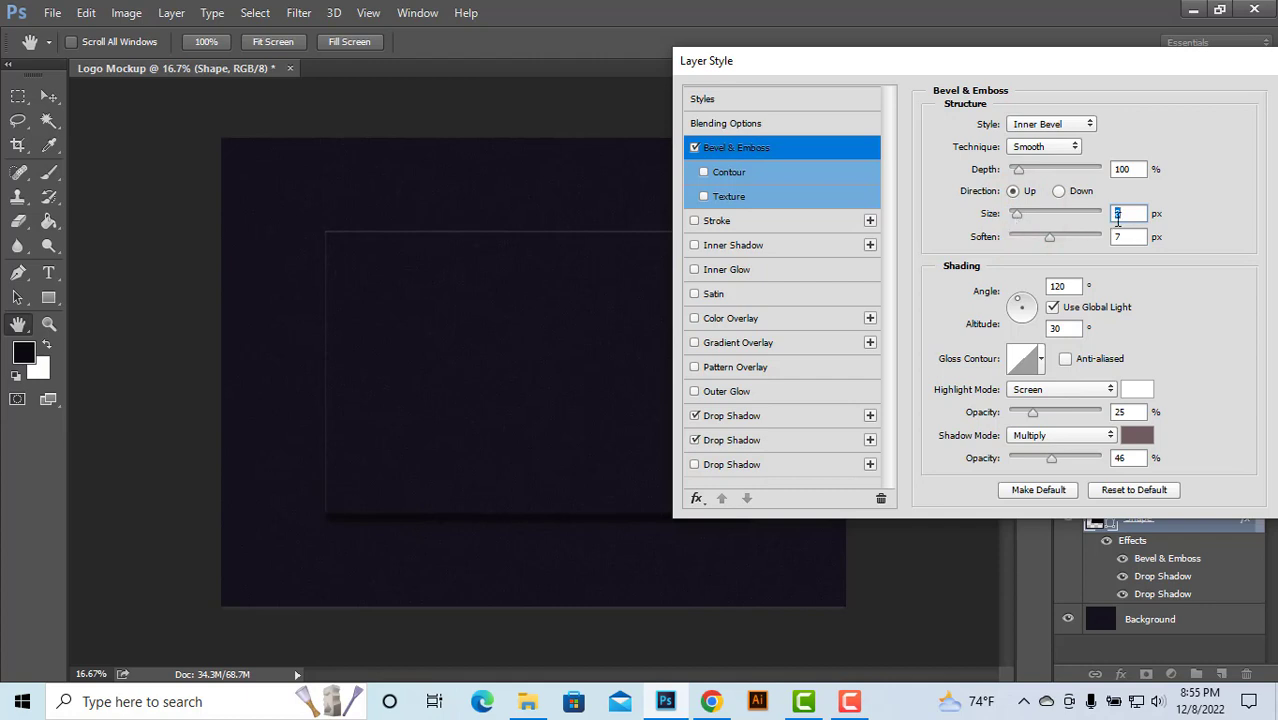
click(1120, 214)
text(5)
drag(1048, 240, 1035, 238)
drag(868, 66, 748, 141)
click(1198, 171)
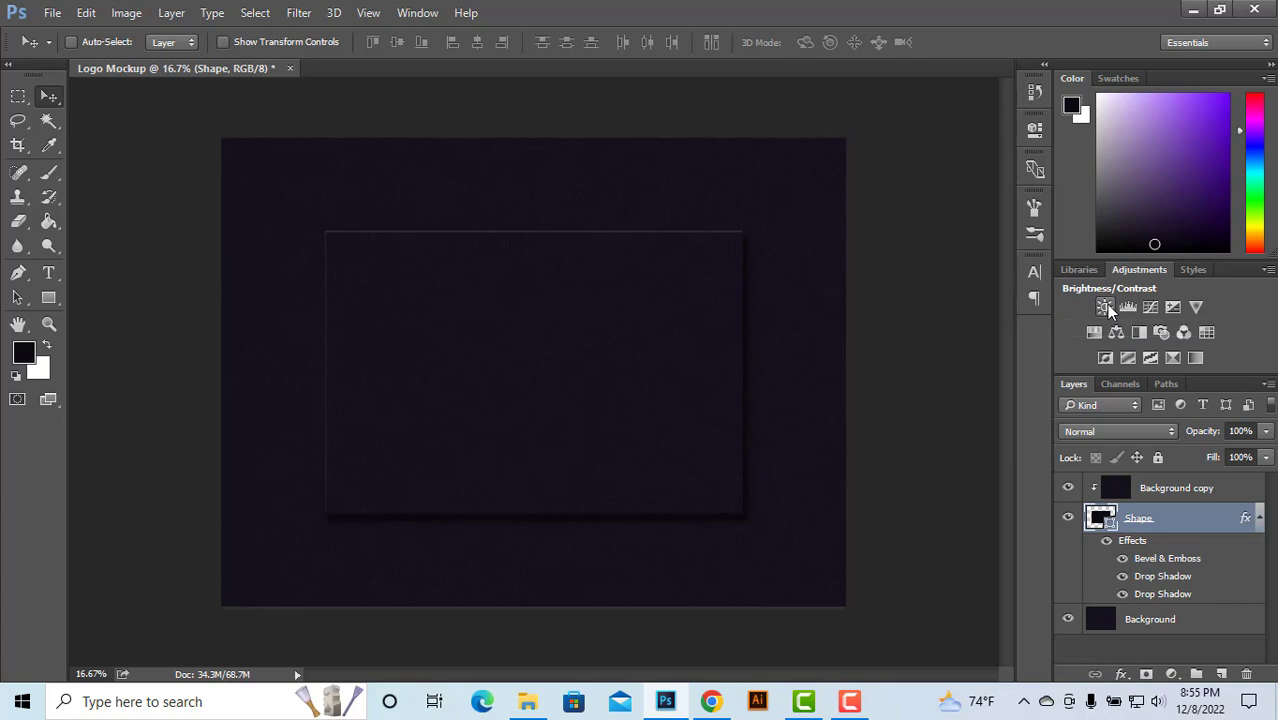
Step: Rasterize the Shape layer and merge it with the clipped Background copy
shift+click(1166, 490)
right_click(1178, 490)
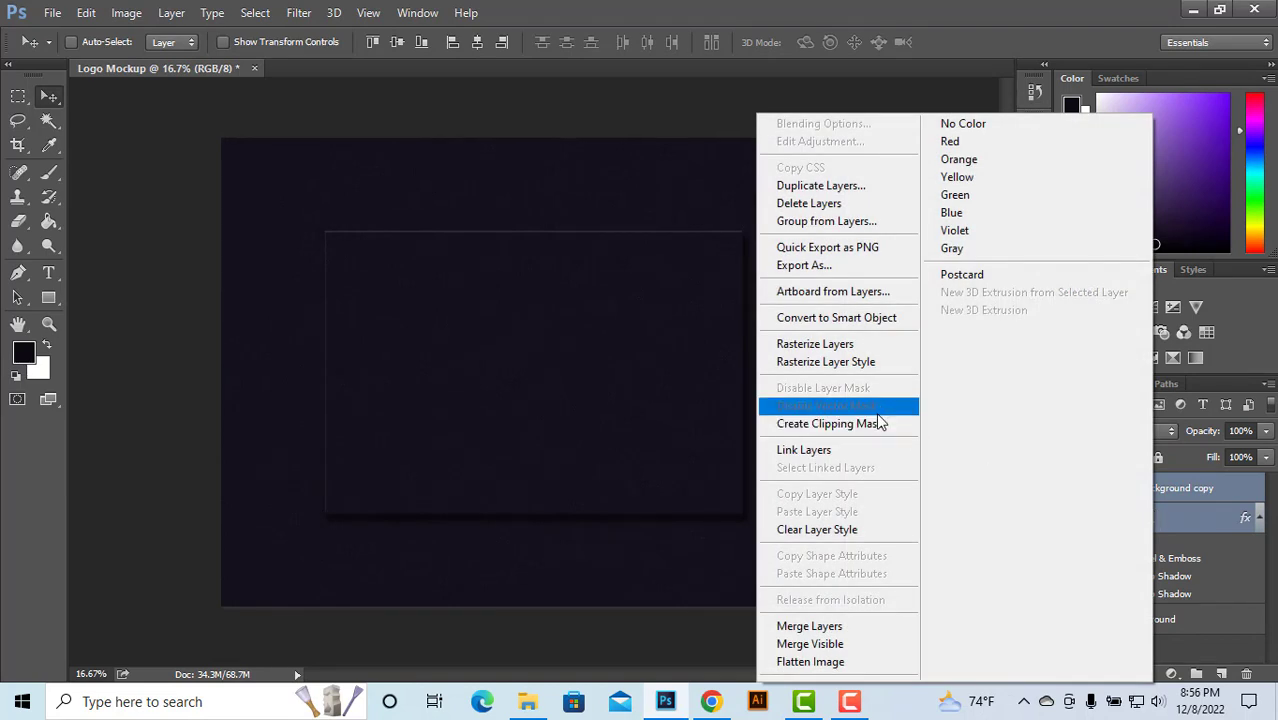
click(862, 343)
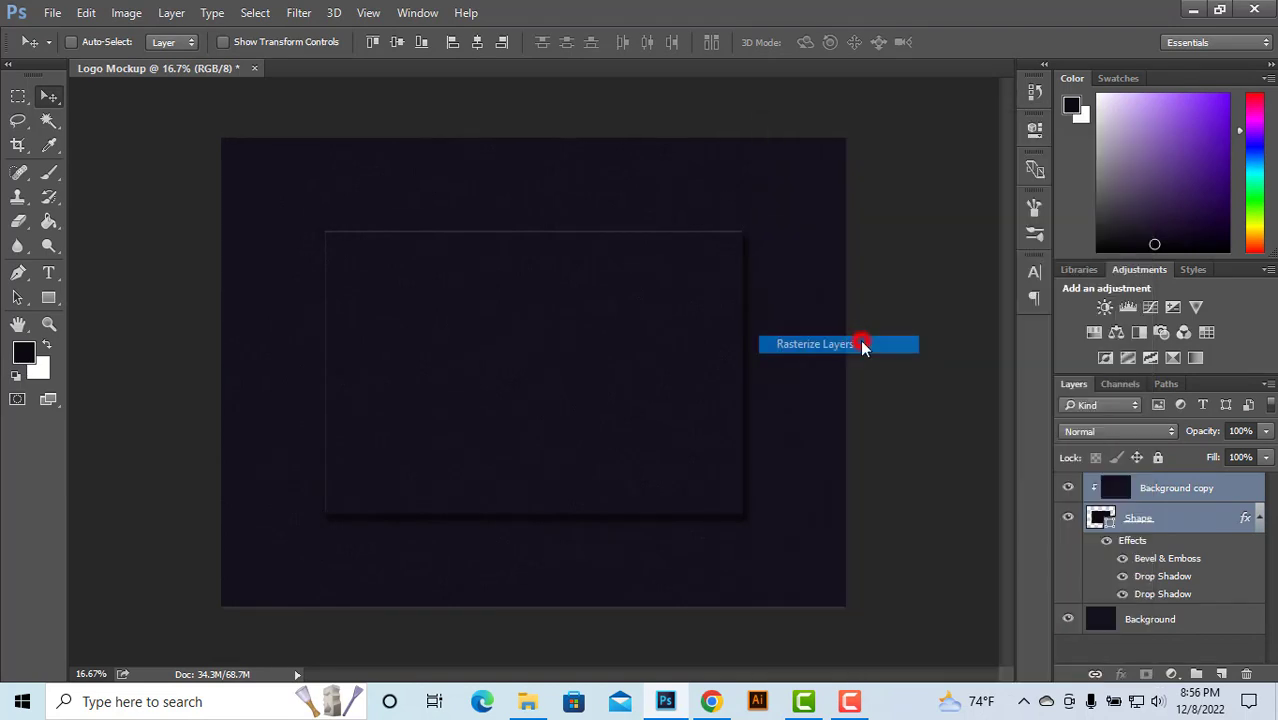
click(1168, 517)
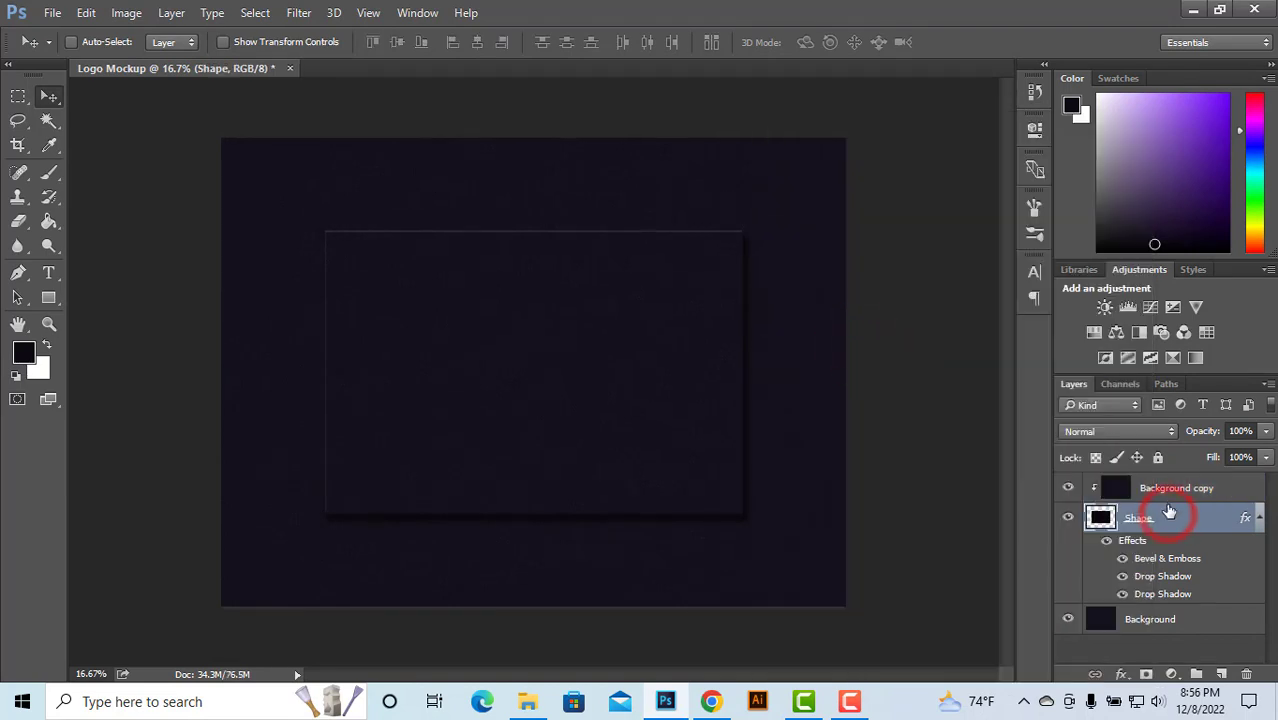
ctrl+click(1163, 495)
right_click(1163, 495)
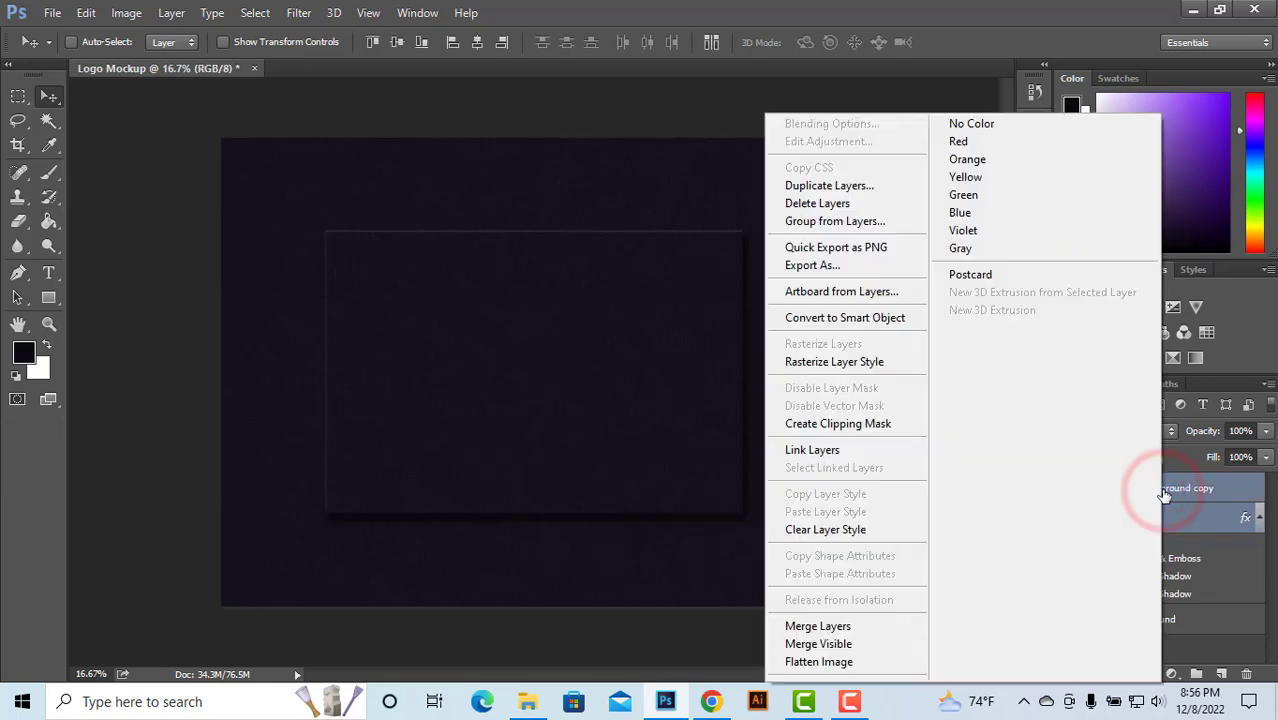
click(843, 624)
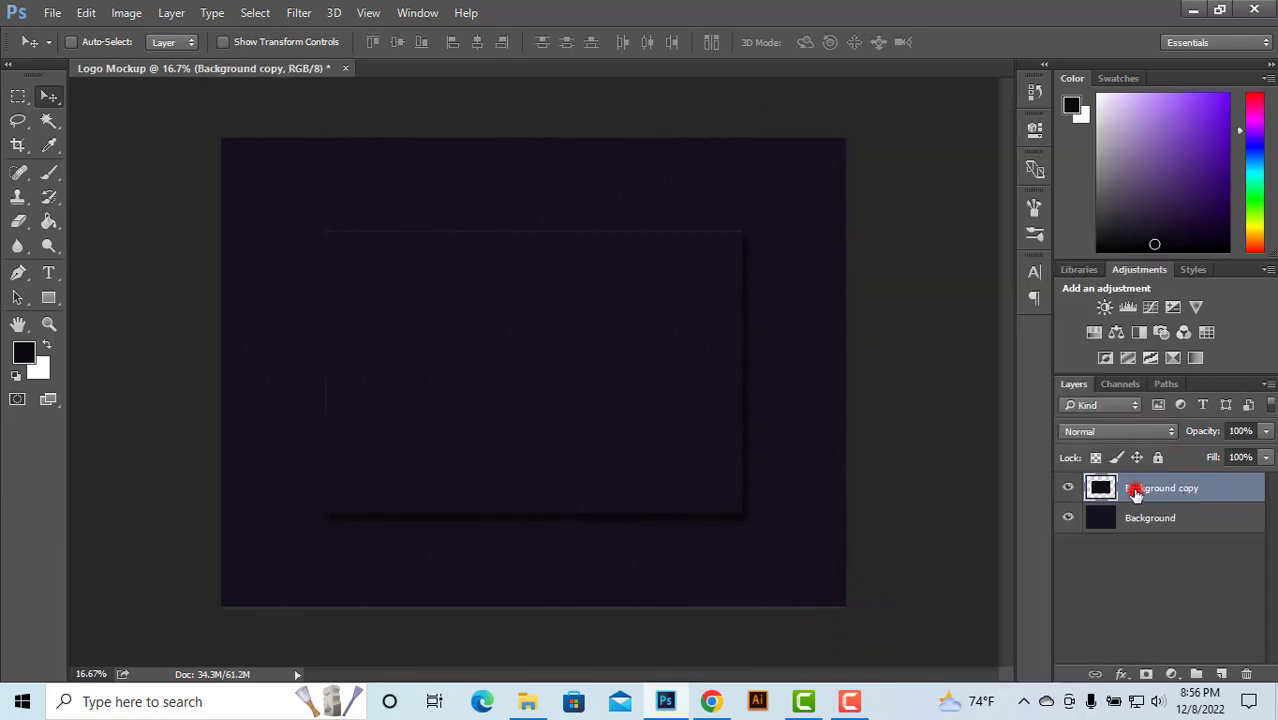
Step: Rename the merged layer Shape and keep it selected
double_click(1135, 494)
text(S)
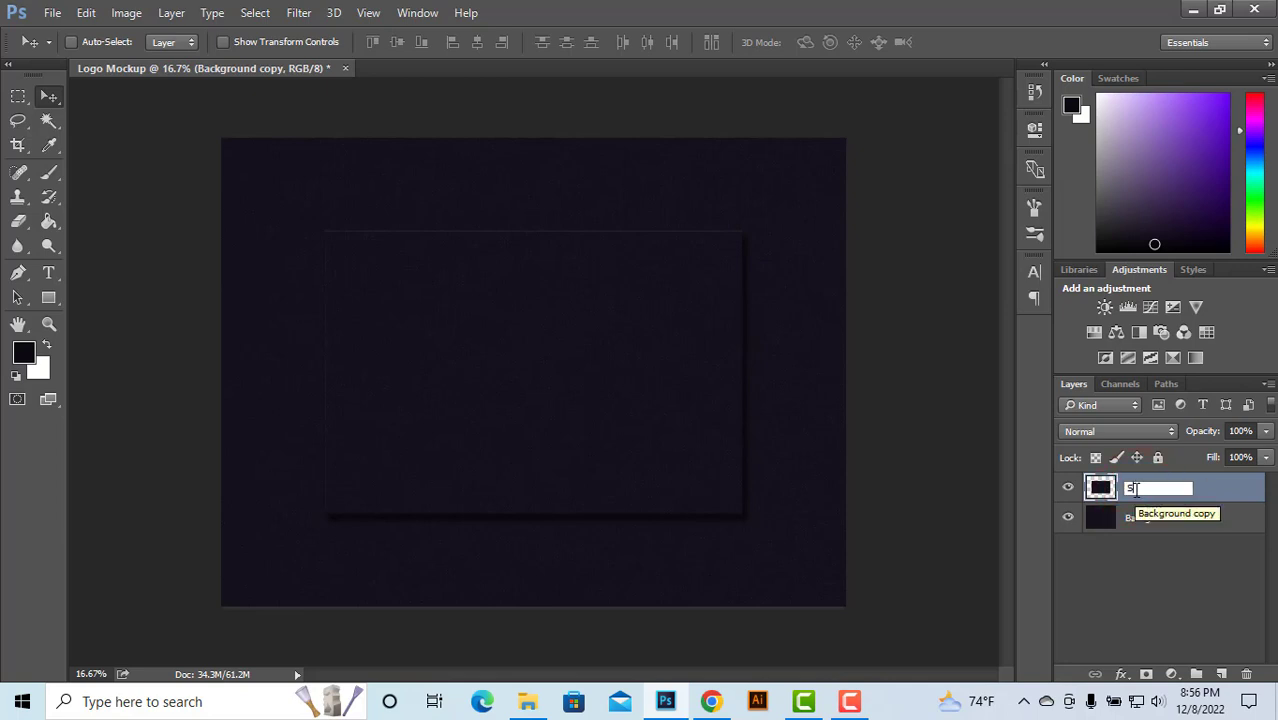
text(hape)
click(1148, 610)
click(1141, 488)
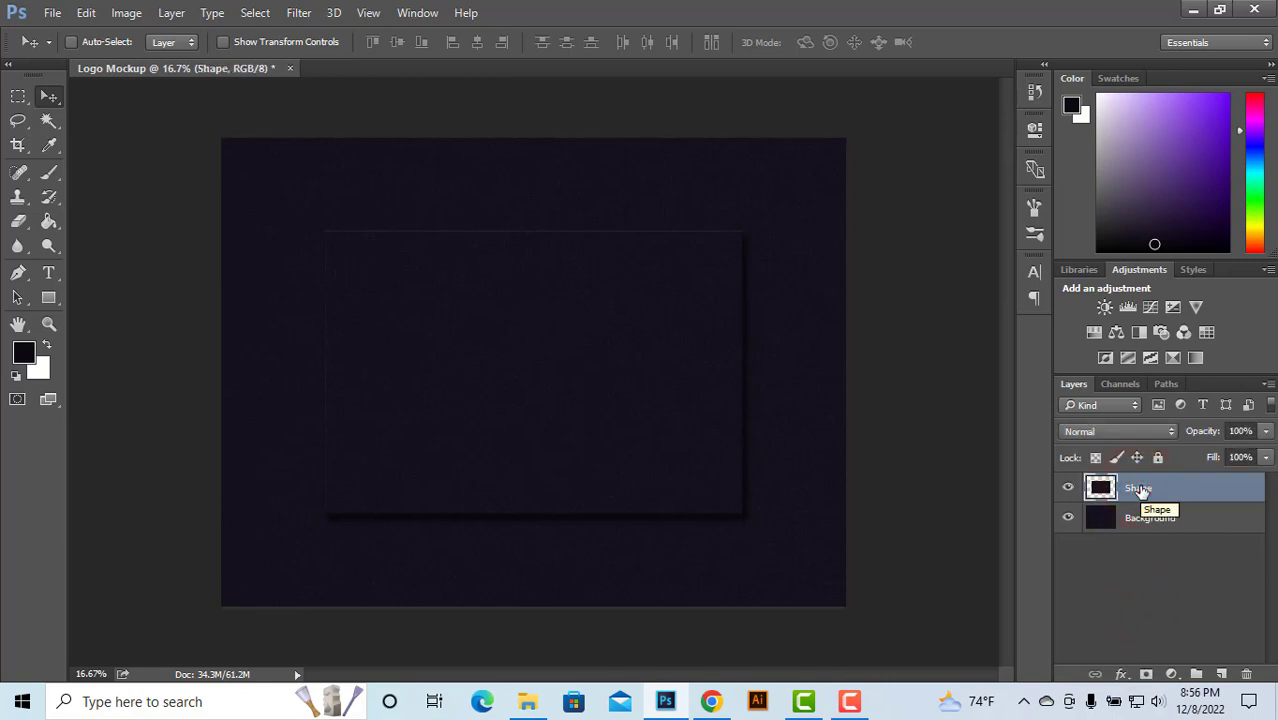
click(1166, 522)
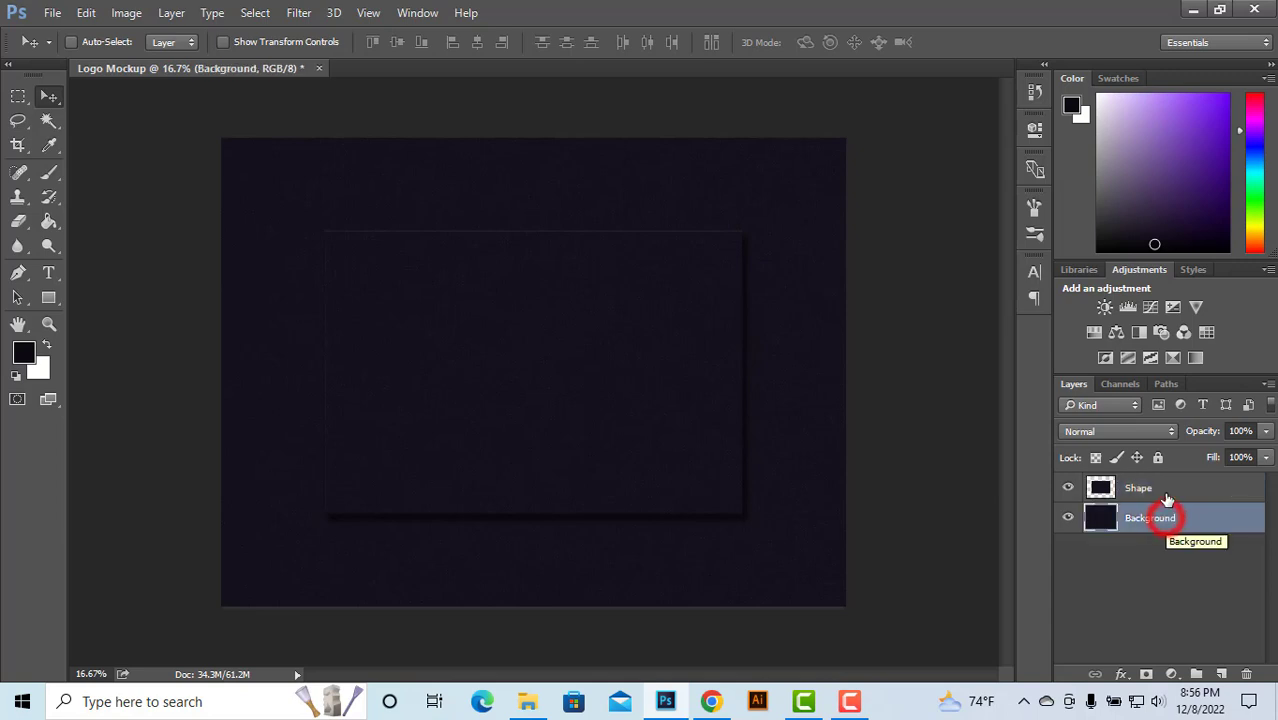
click(1166, 490)
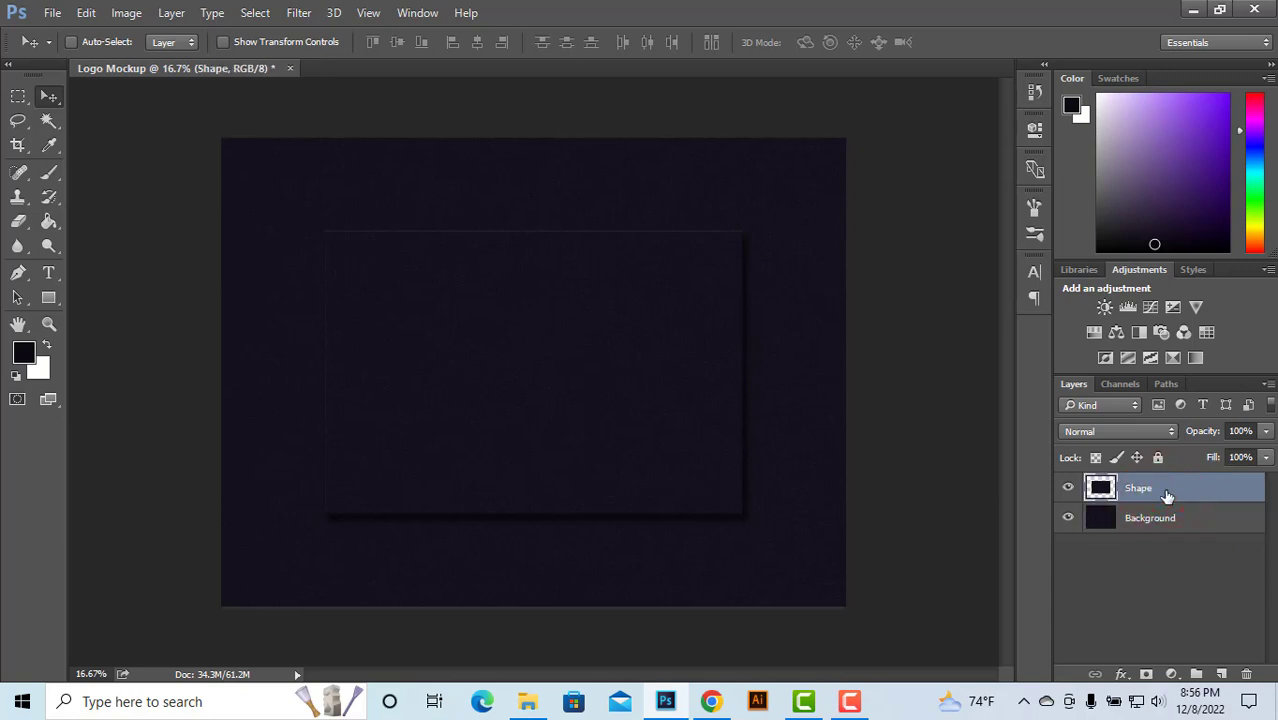
Step: Open Logo.png from the Logo Mockup folder in Photoshop and bring the logo into the mockup document above the Shape layer
click(1191, 10)
click(207, 163)
right_click(205, 162)
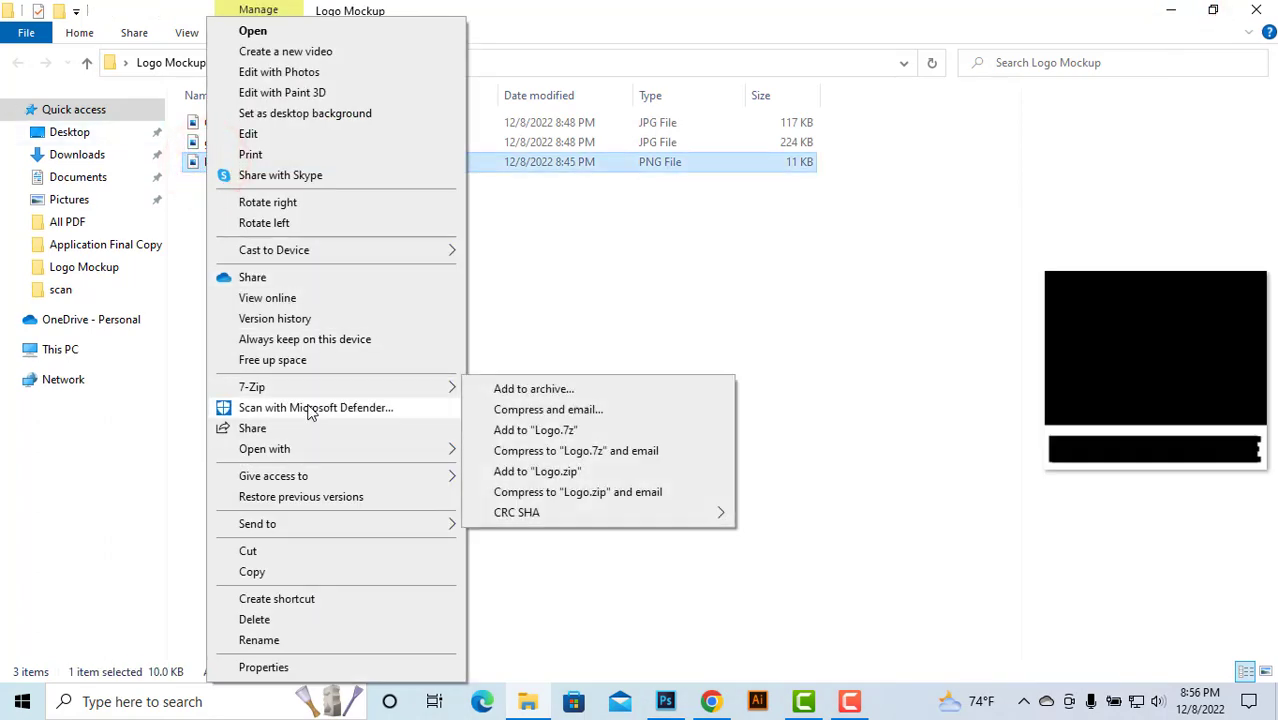
mouse_move(302, 449)
click(531, 470)
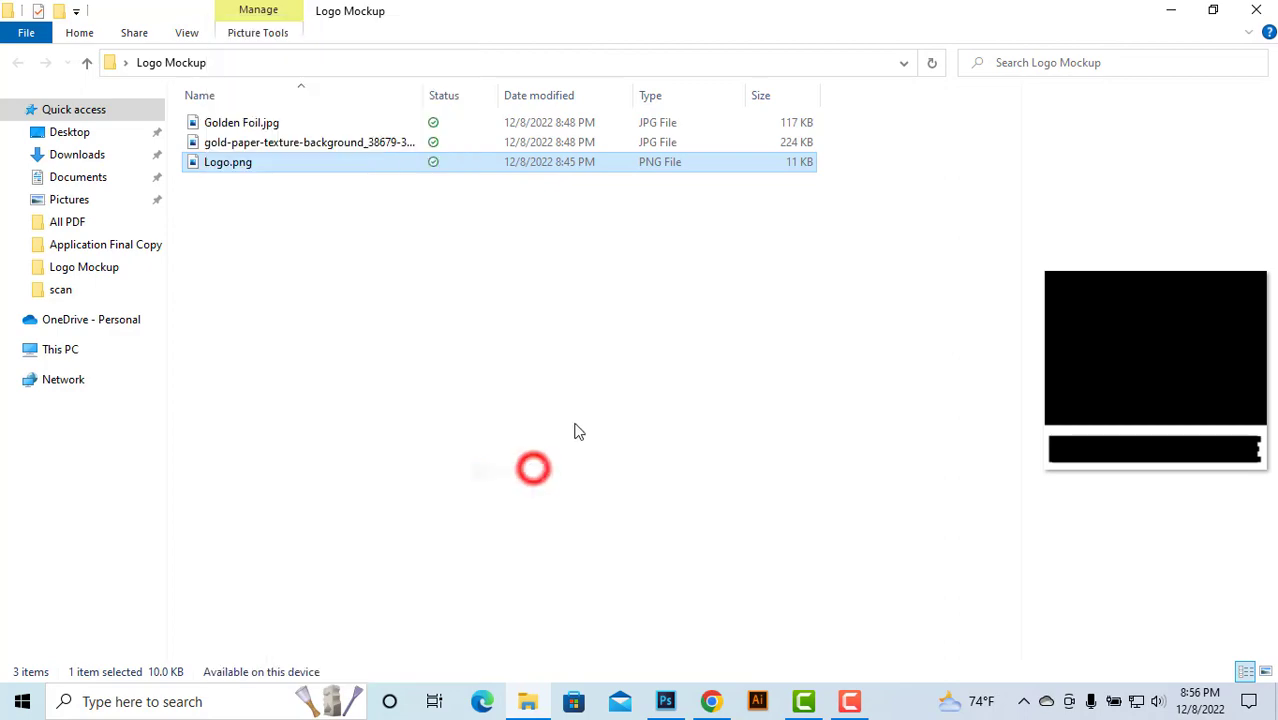
drag(522, 271, 553, 358)
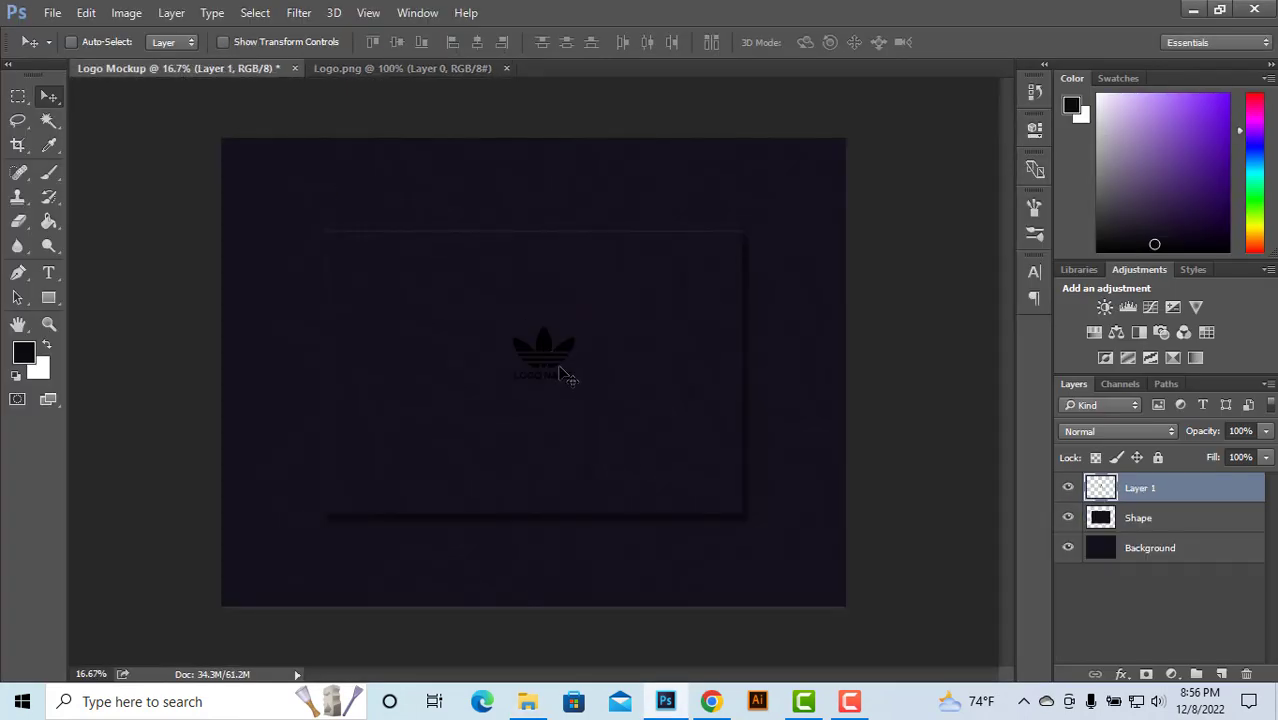
Step: Scale the logo proportionally to about 367% and center it on the raised rectangle
key(ctrl+t)
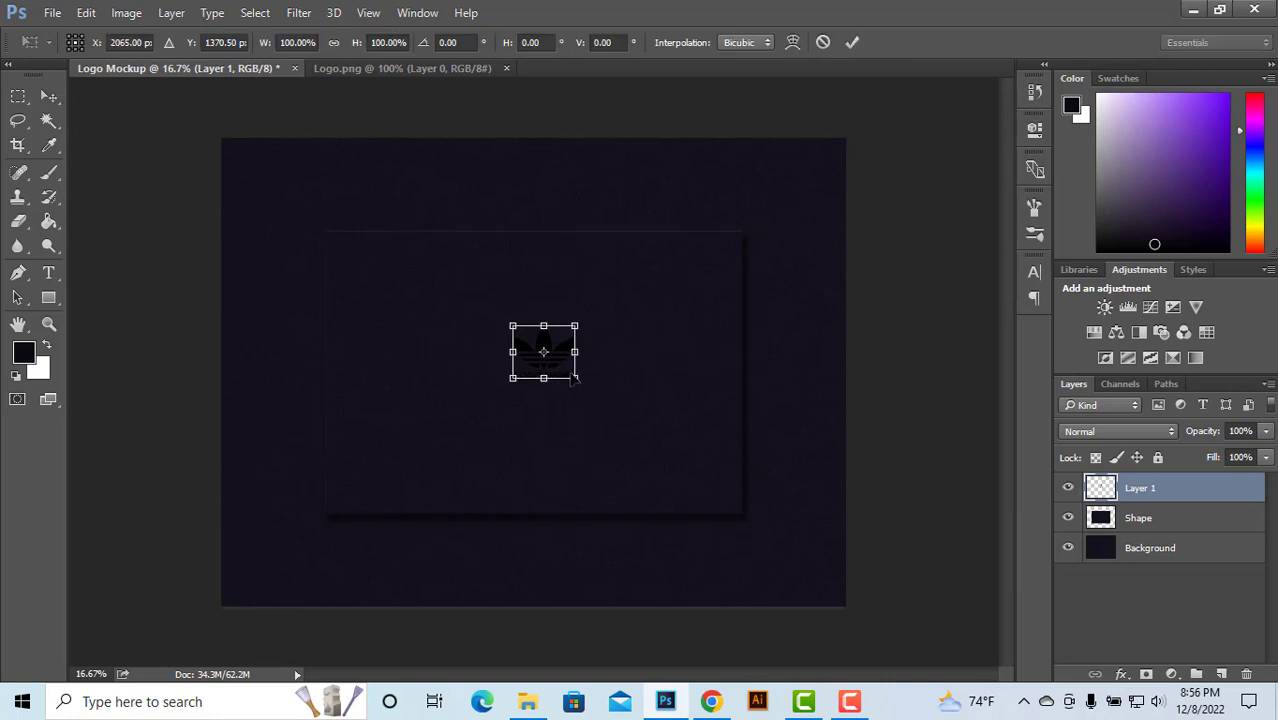
drag(575, 379, 669, 444)
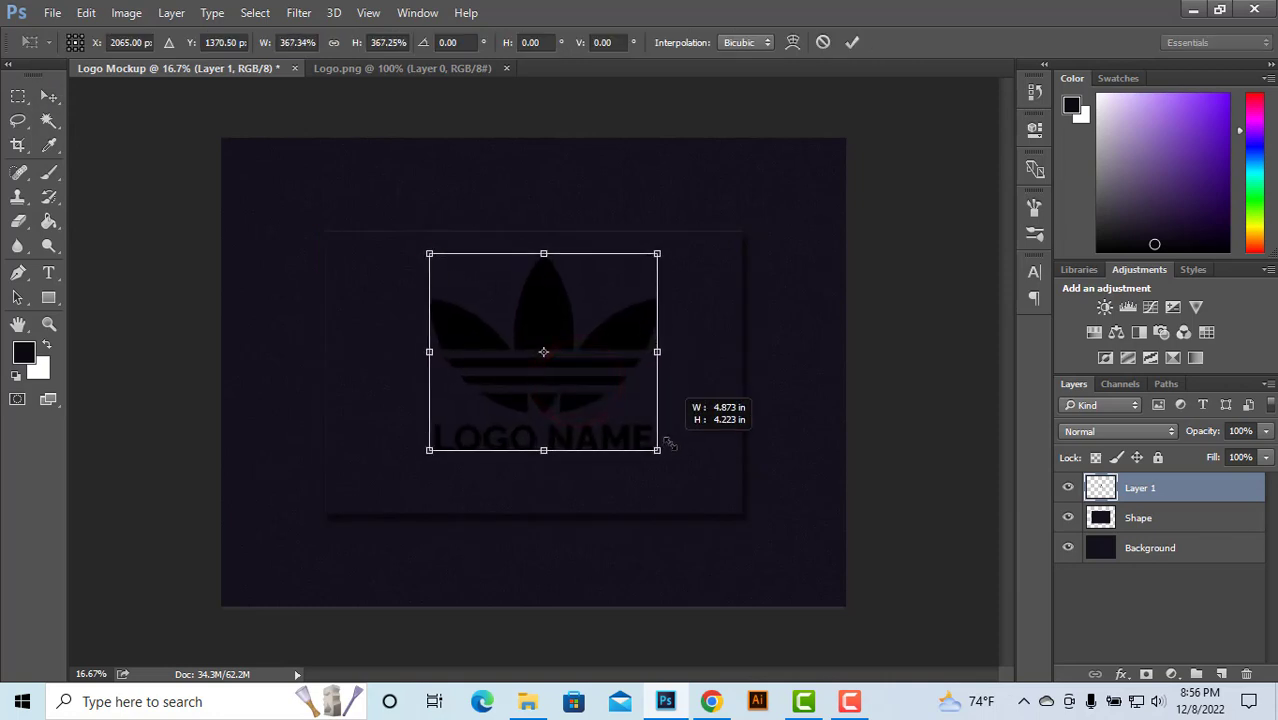
drag(602, 356, 597, 368)
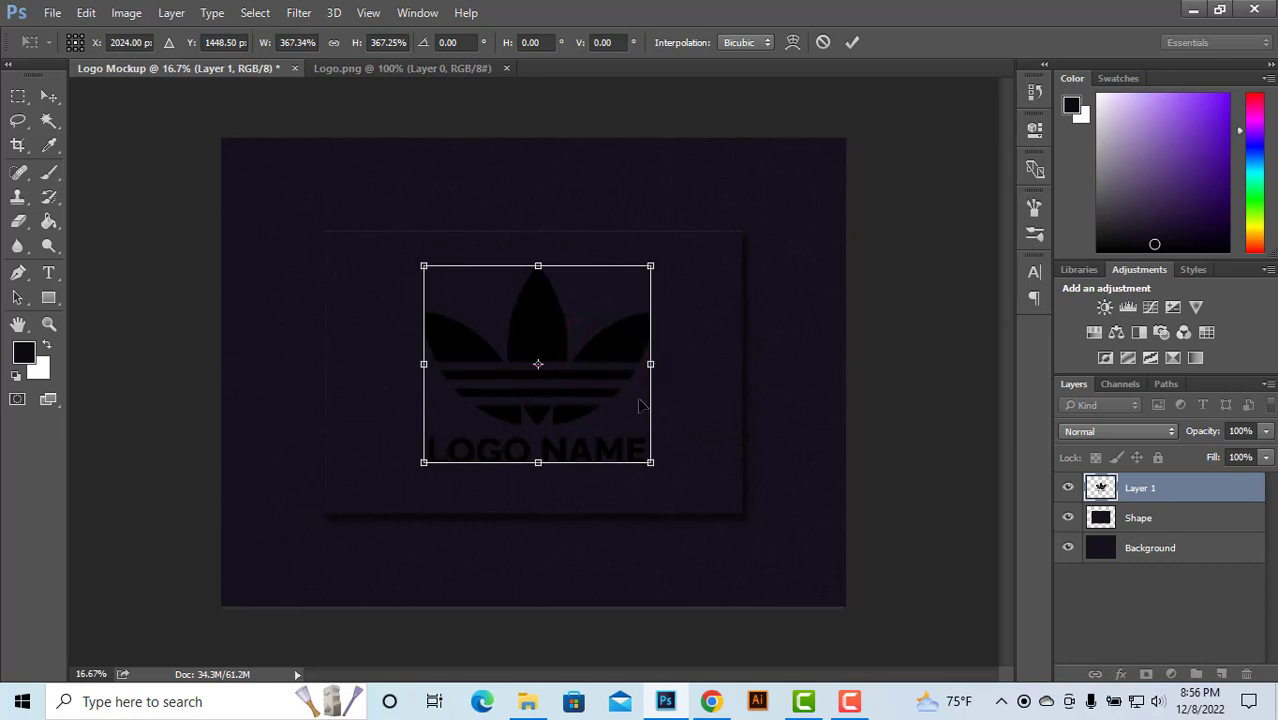
key(Return)
Step: Convert the logo layer to a smart object and check its contents
right_click(1128, 492)
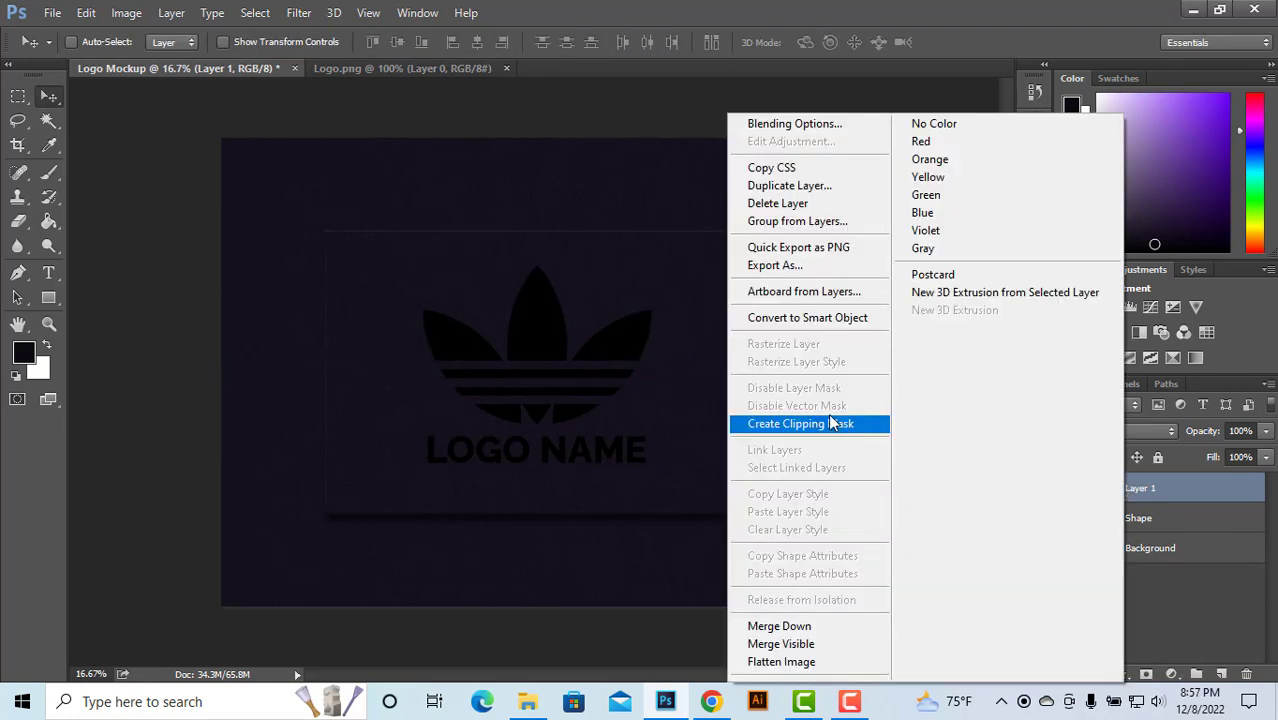
click(812, 318)
double_click(1102, 490)
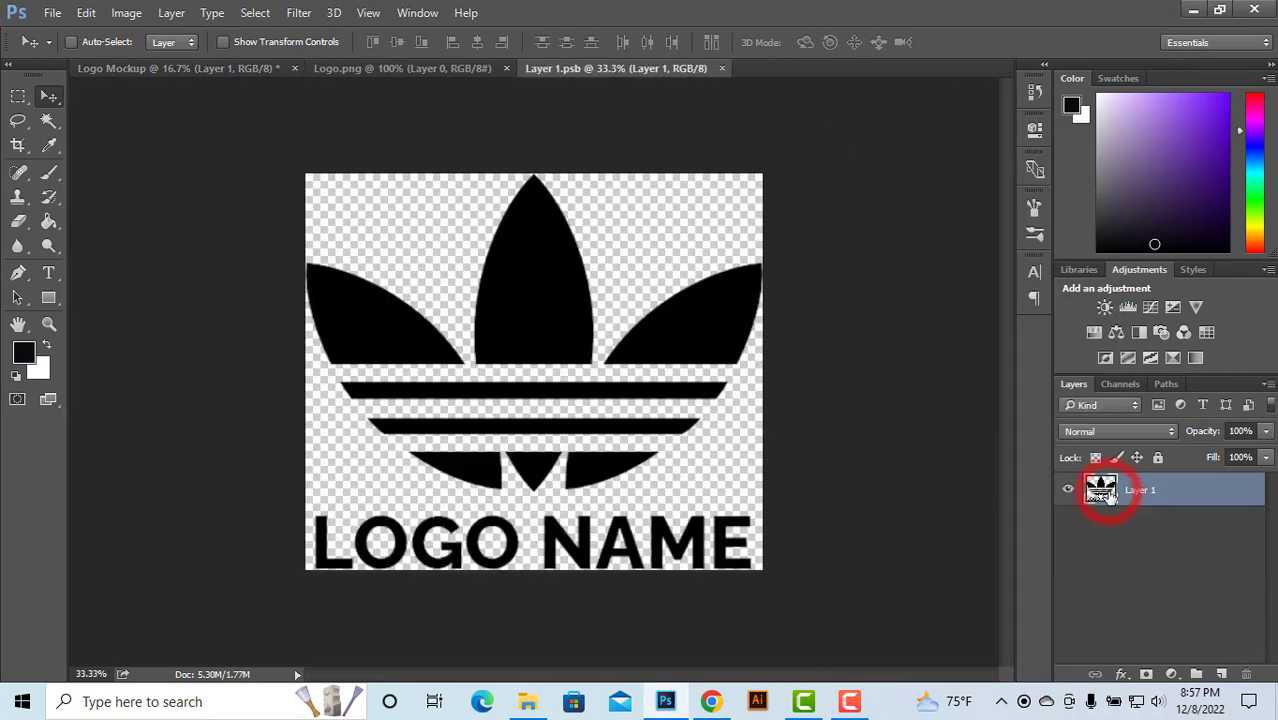
click(724, 68)
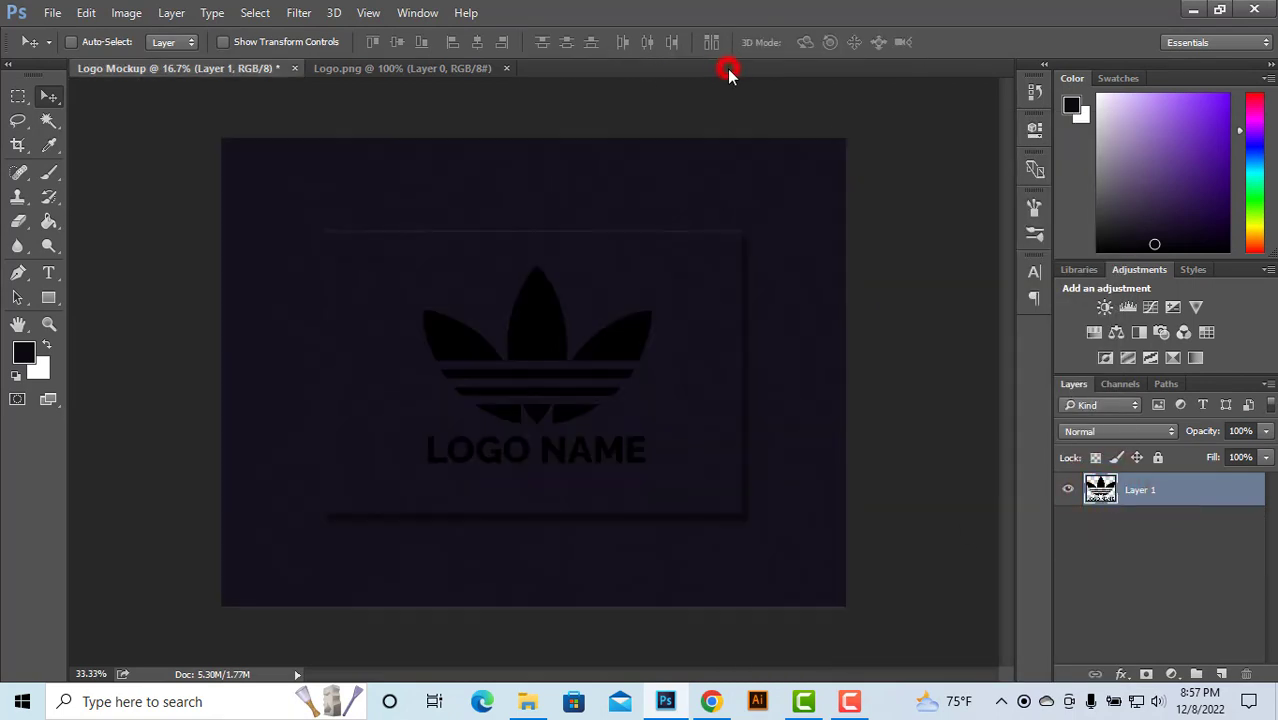
Step: Scale the logo down slightly about its center inside the smart object, leaving a margin all around, and save the contents
double_click(1100, 488)
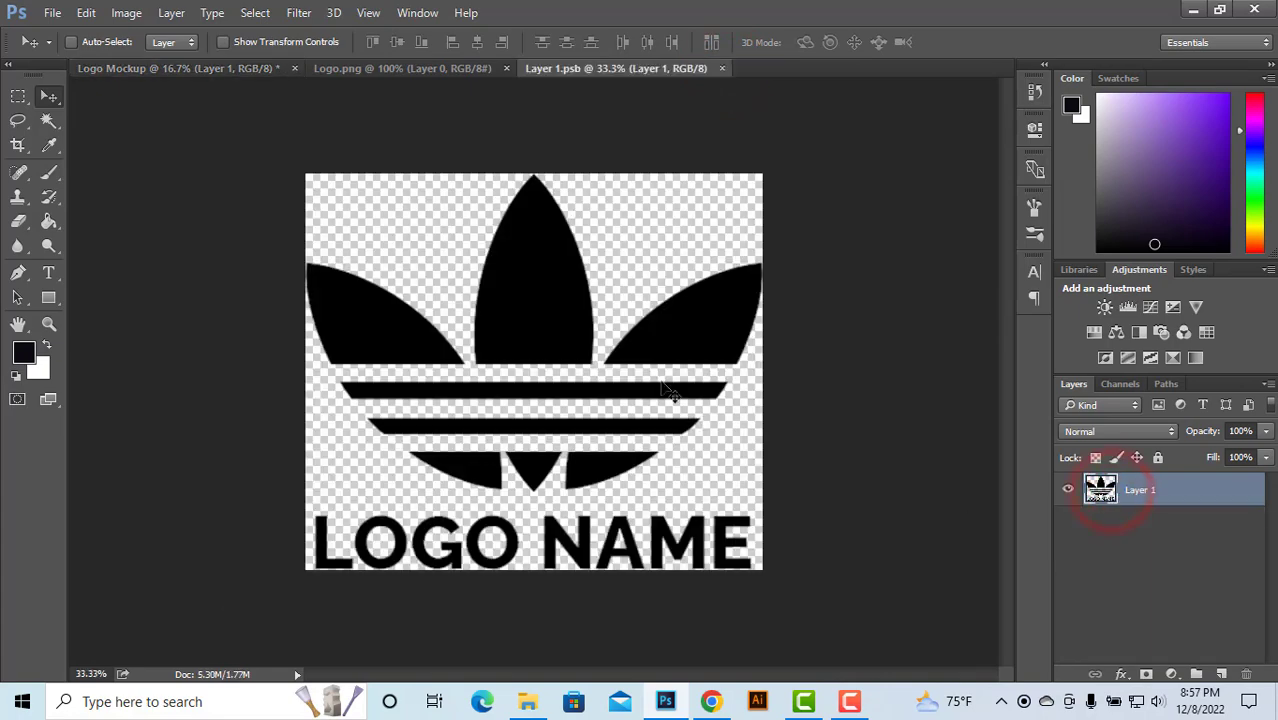
key(ctrl+t)
drag(760, 570, 731, 544)
key(Return)
key(ctrl+s)
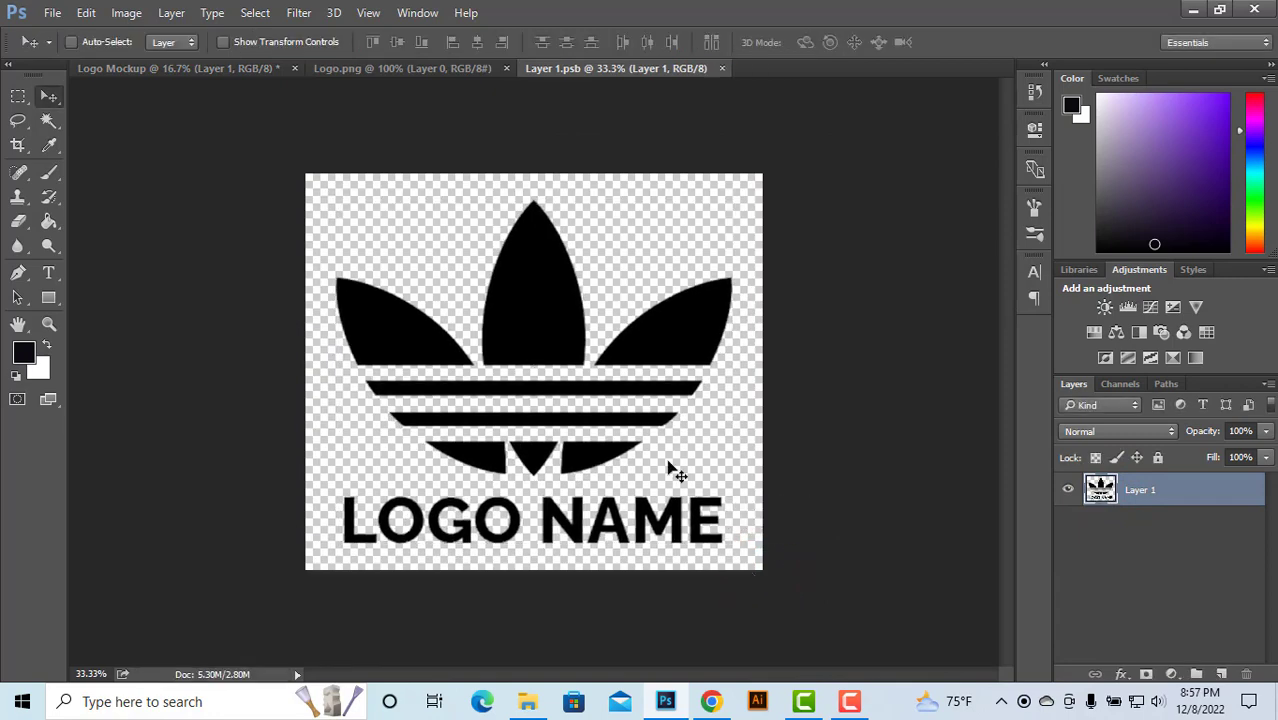
click(729, 68)
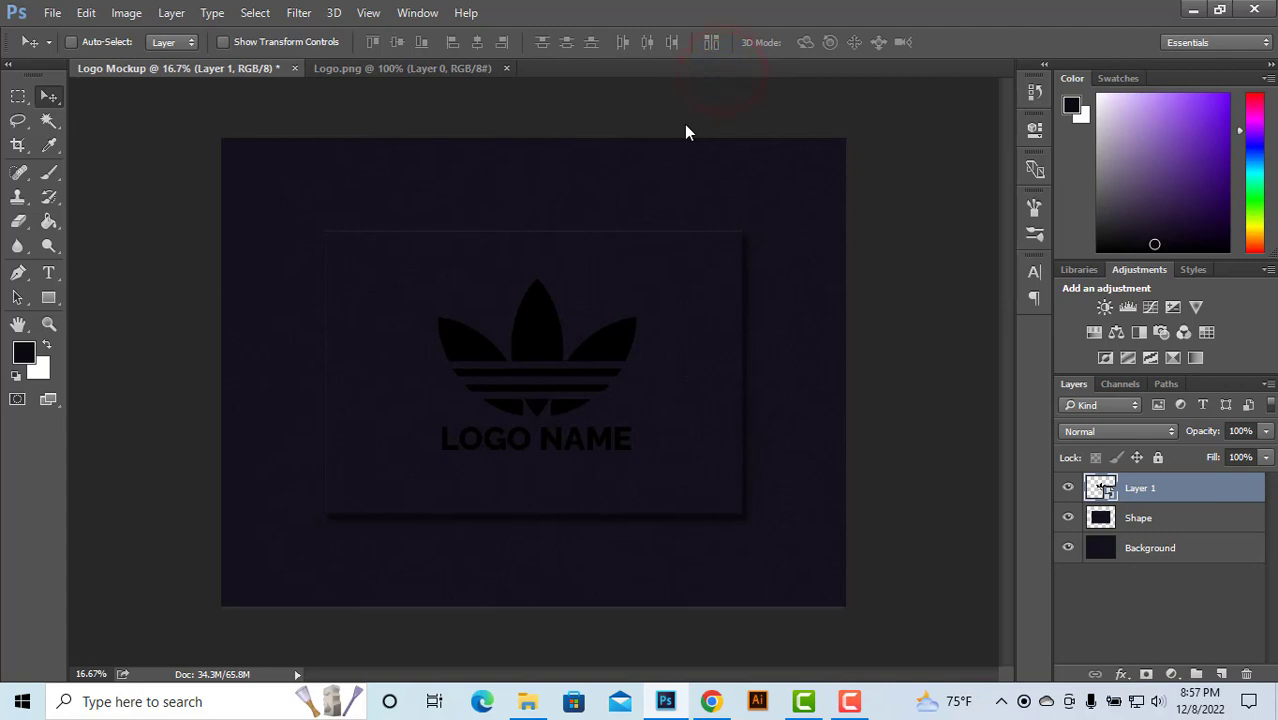
Step: Rename the smart object layer as Logo
double_click(1145, 488)
text(Lo)
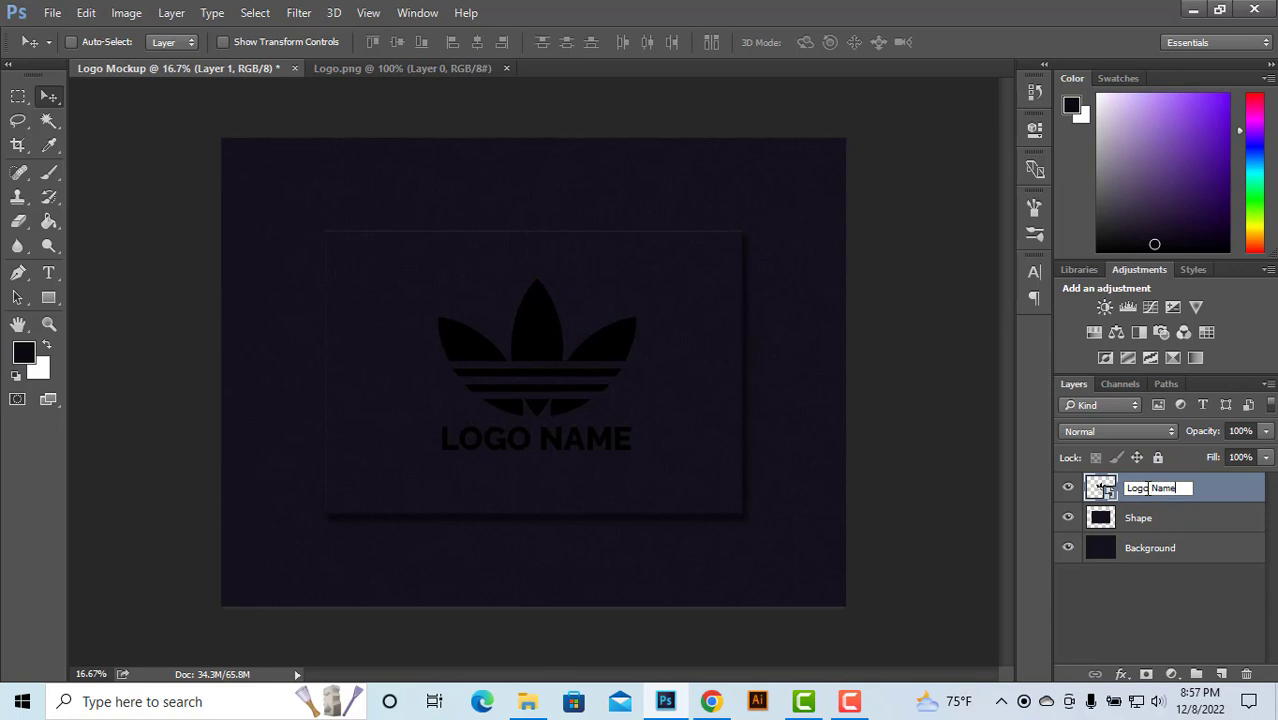
text(go Name)
drag(1150, 488, 1222, 488)
key(BackSpace)
click(1150, 518)
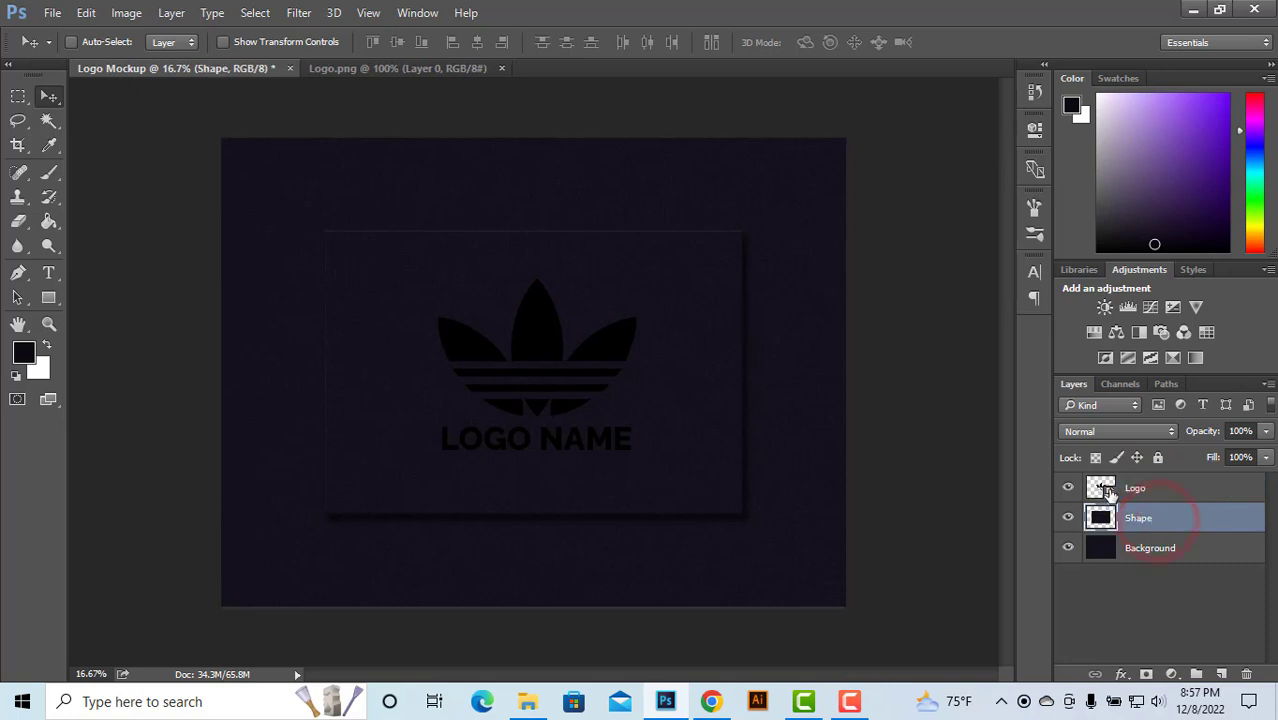
click(1172, 488)
right_click(1172, 489)
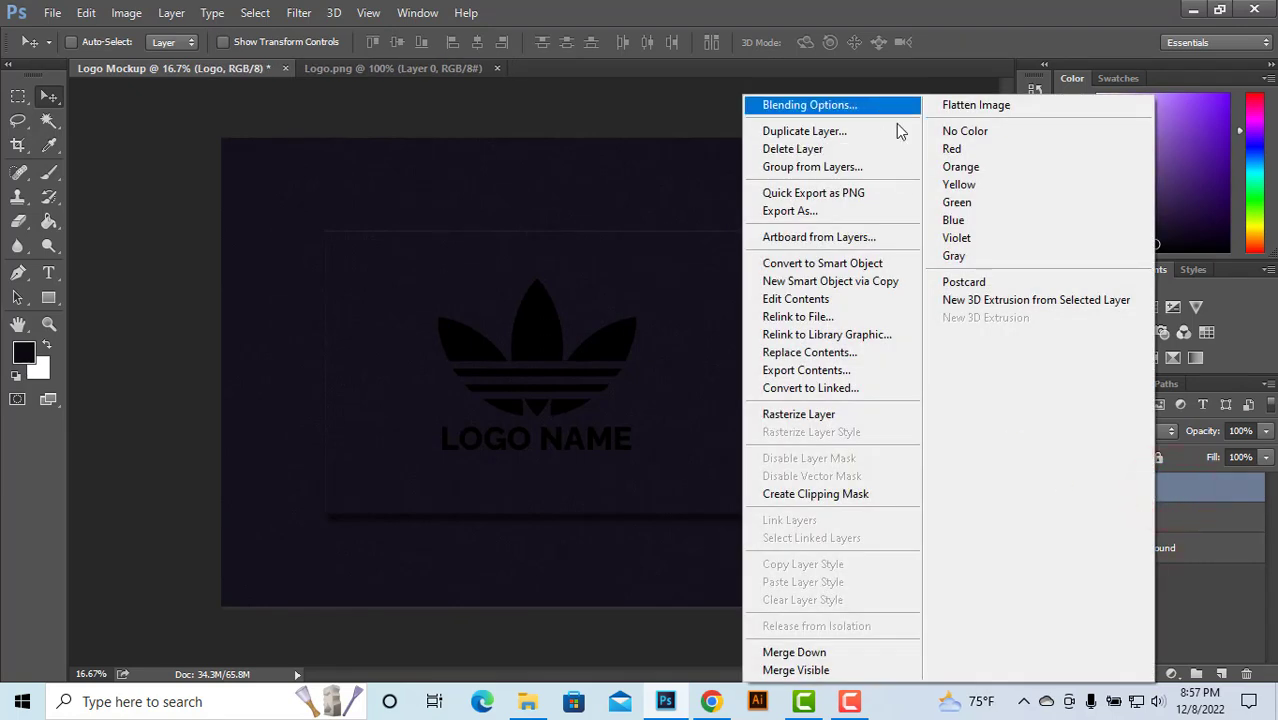
click(1182, 511)
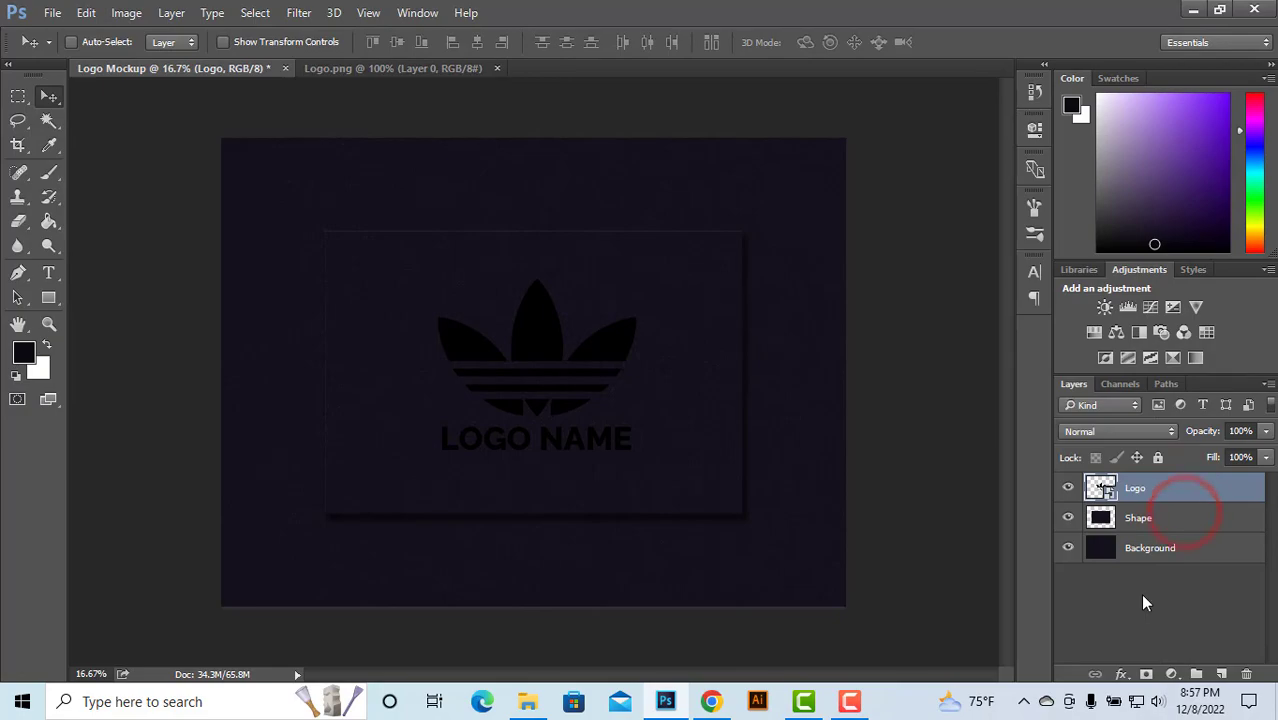
Step: Switch to the Logo Mockup folder in File Explorer and open Golden Foil.jpg in Photoshop
click(1196, 10)
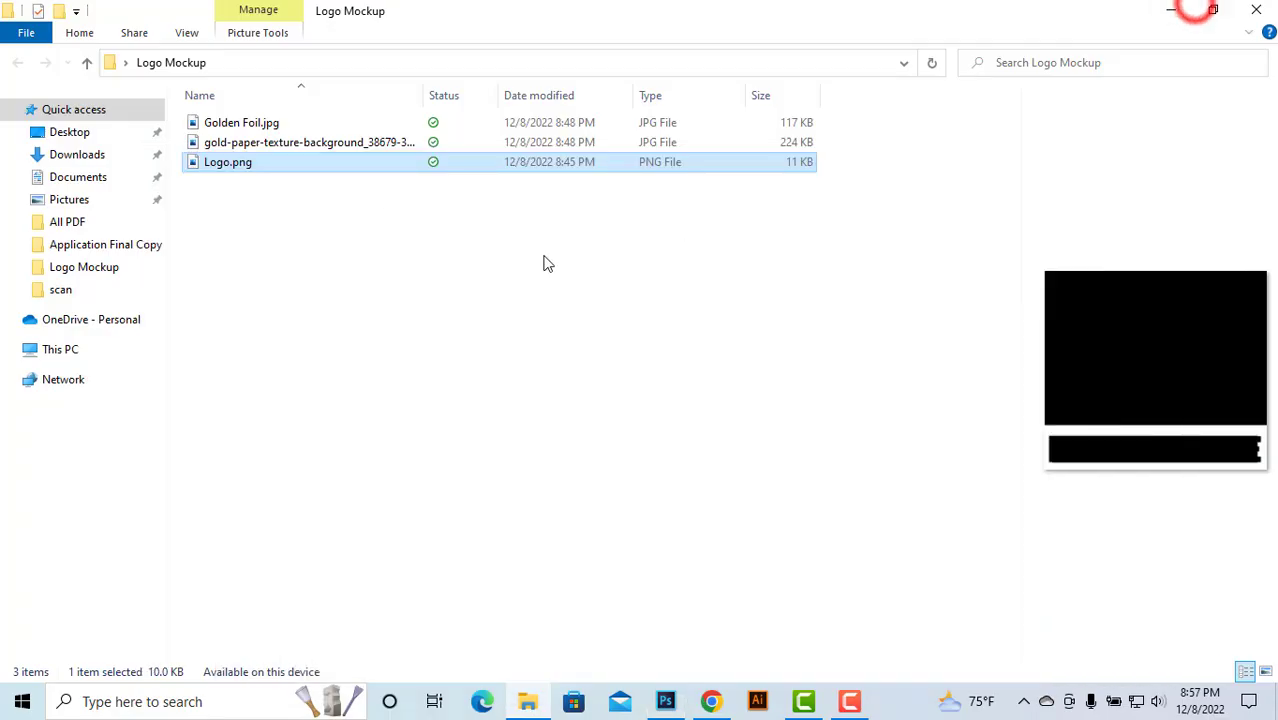
click(242, 123)
click(250, 143)
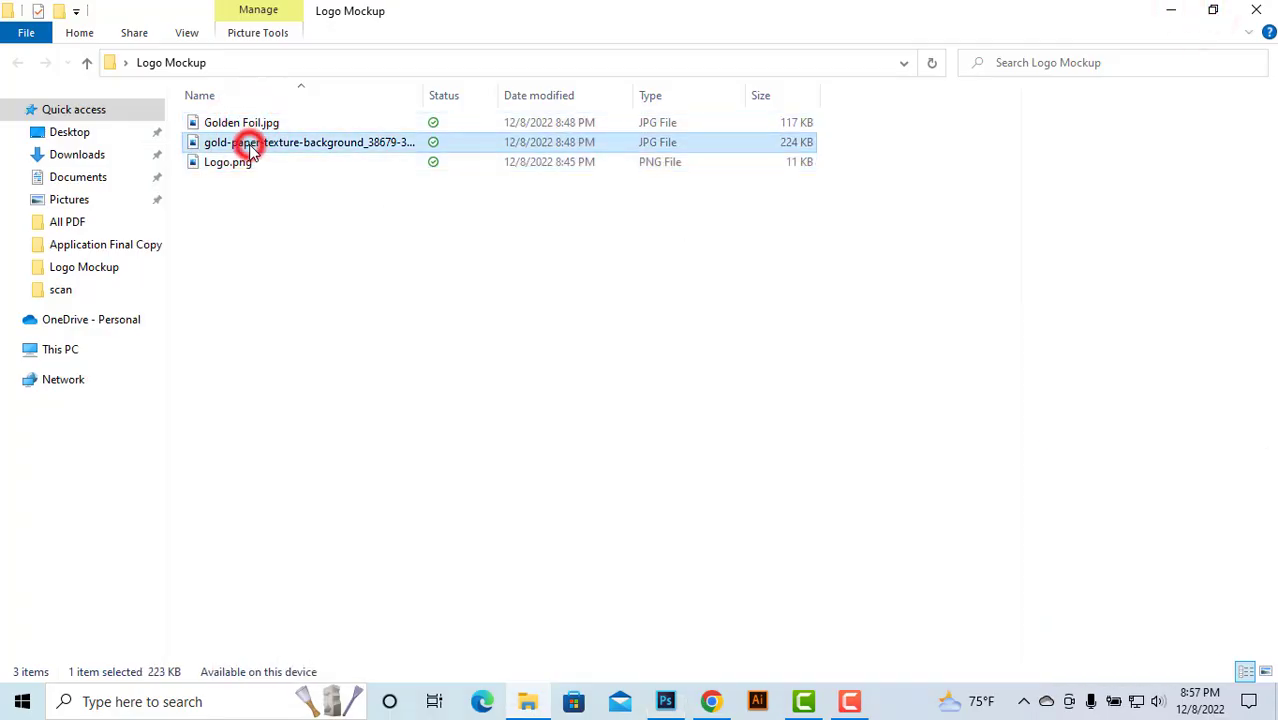
click(248, 124)
right_click(248, 124)
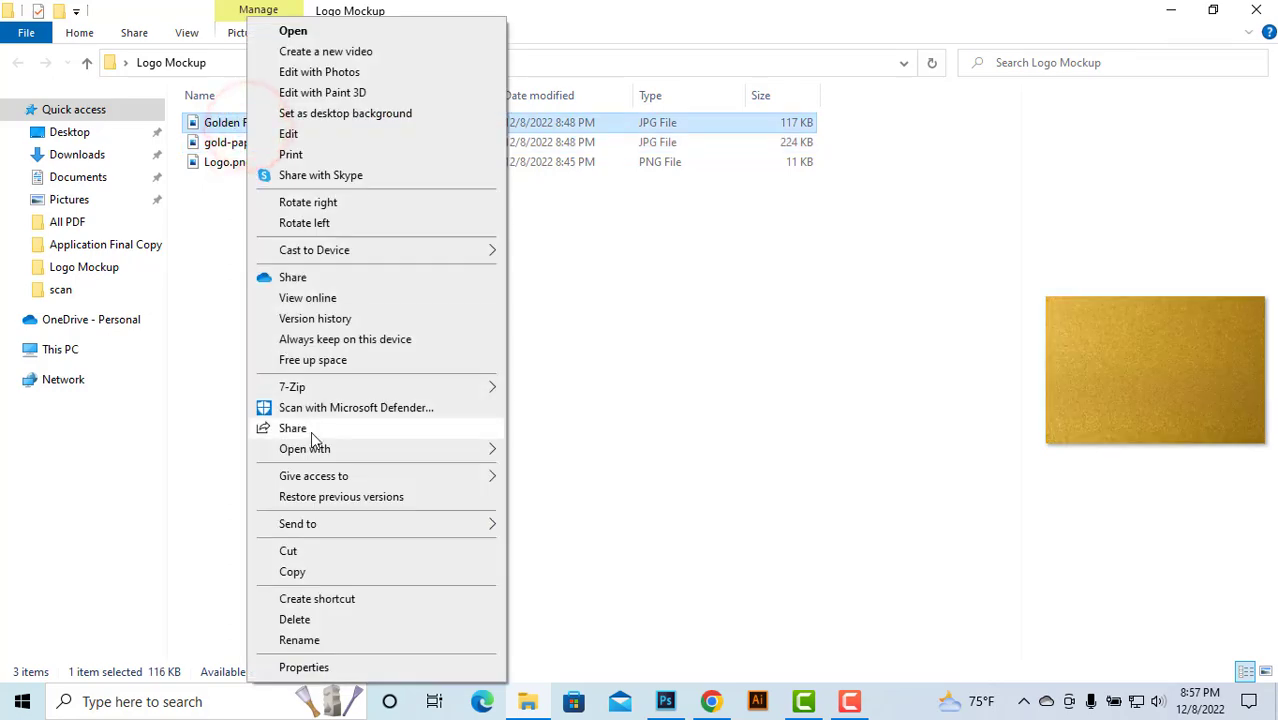
mouse_move(322, 448)
click(590, 471)
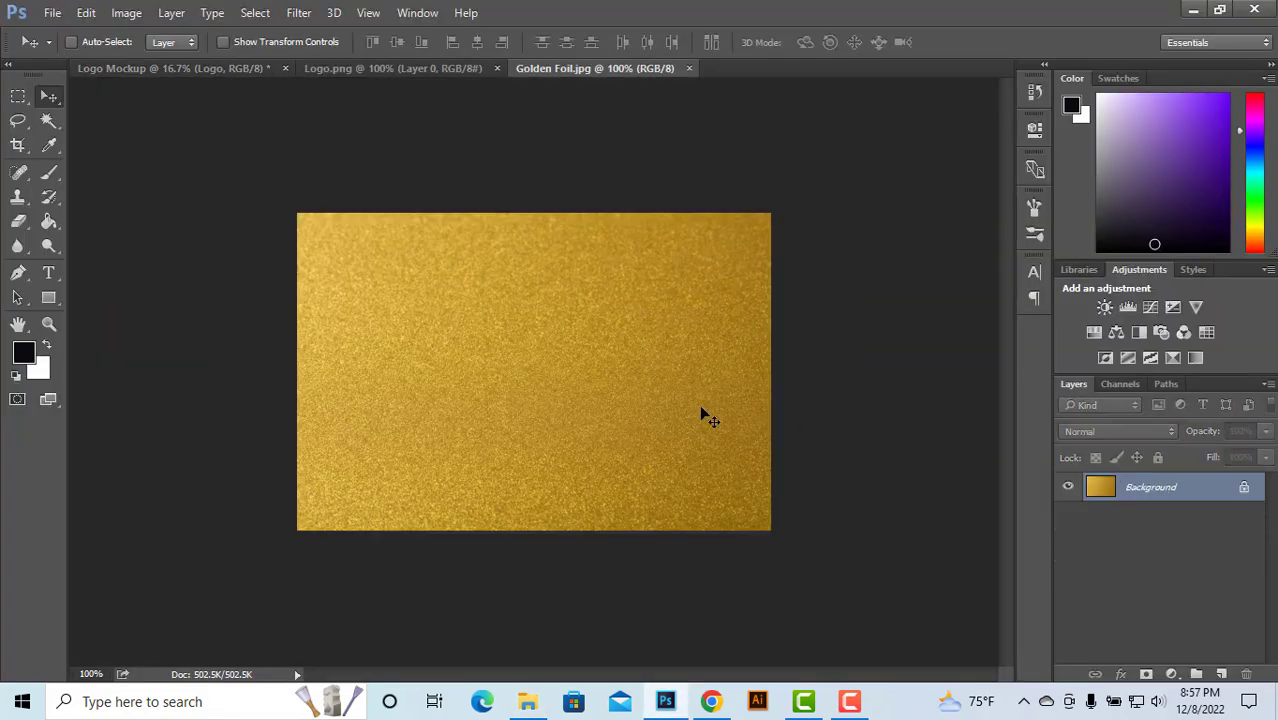
Step: Convert the gold foil's locked background to a regular layer and copy it into the Logo Mockup document above the logo
click(609, 289)
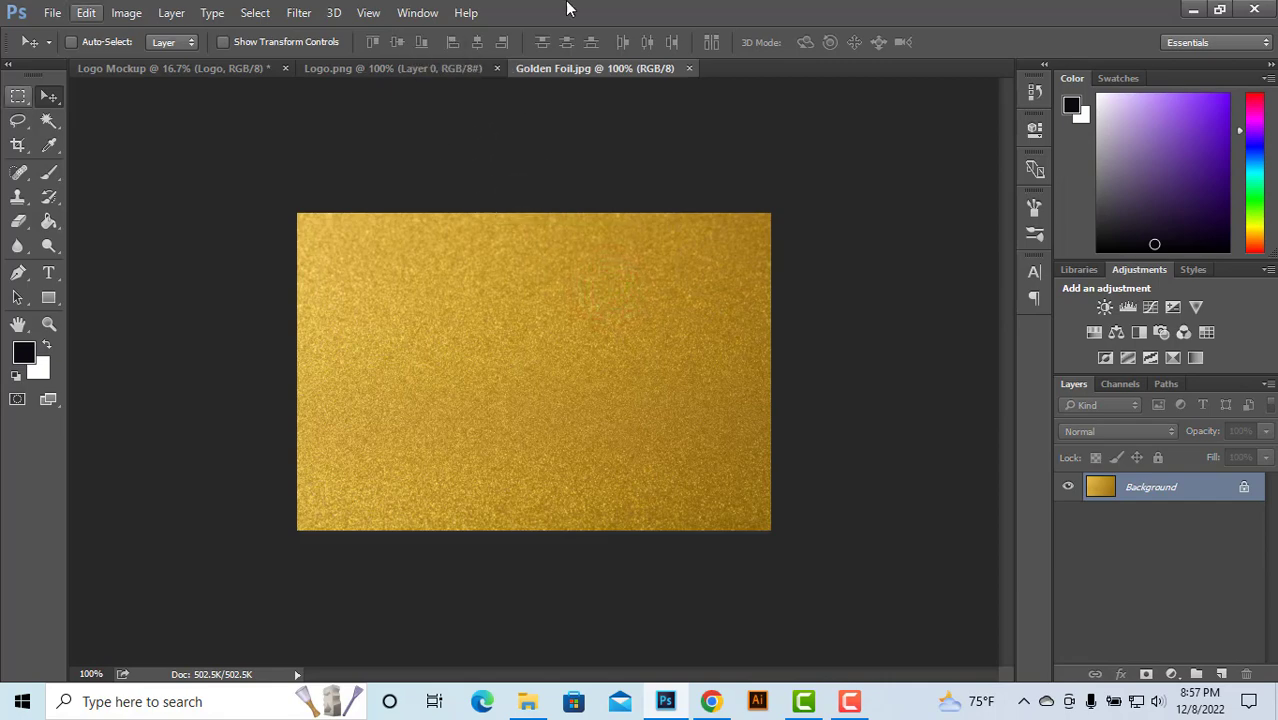
double_click(1155, 489)
click(795, 216)
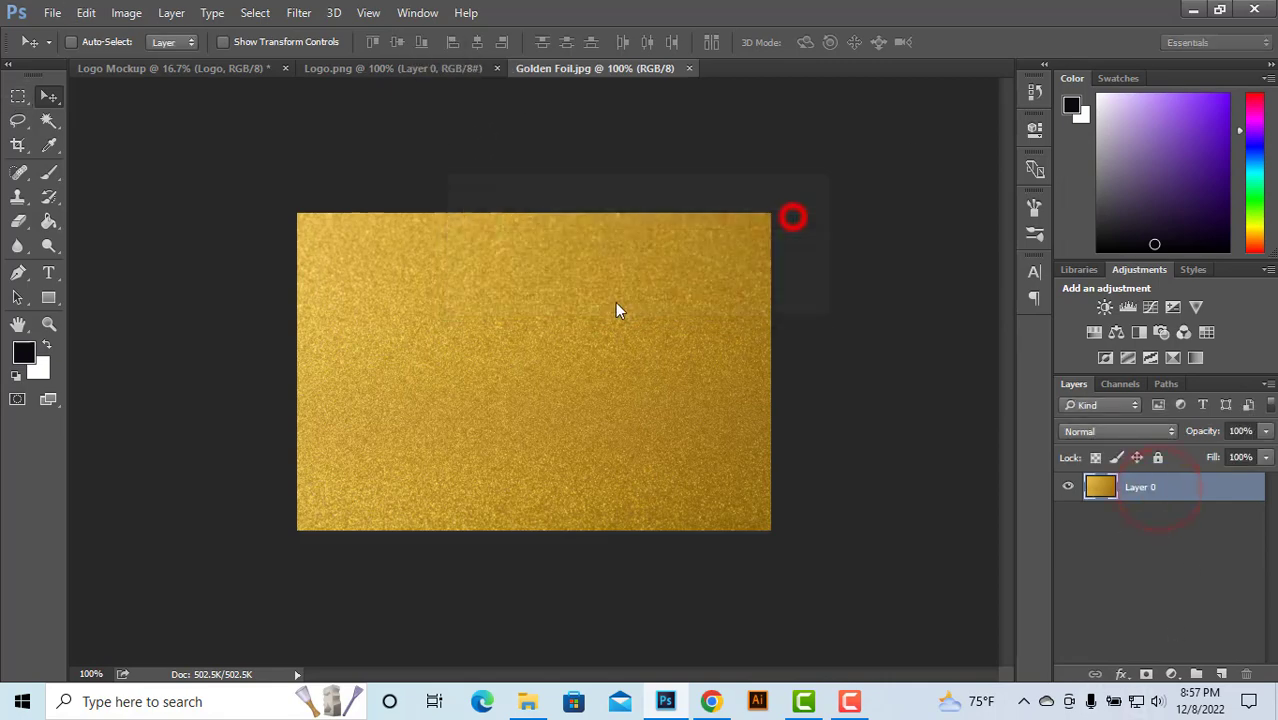
drag(551, 271, 370, 64)
drag(365, 70, 563, 271)
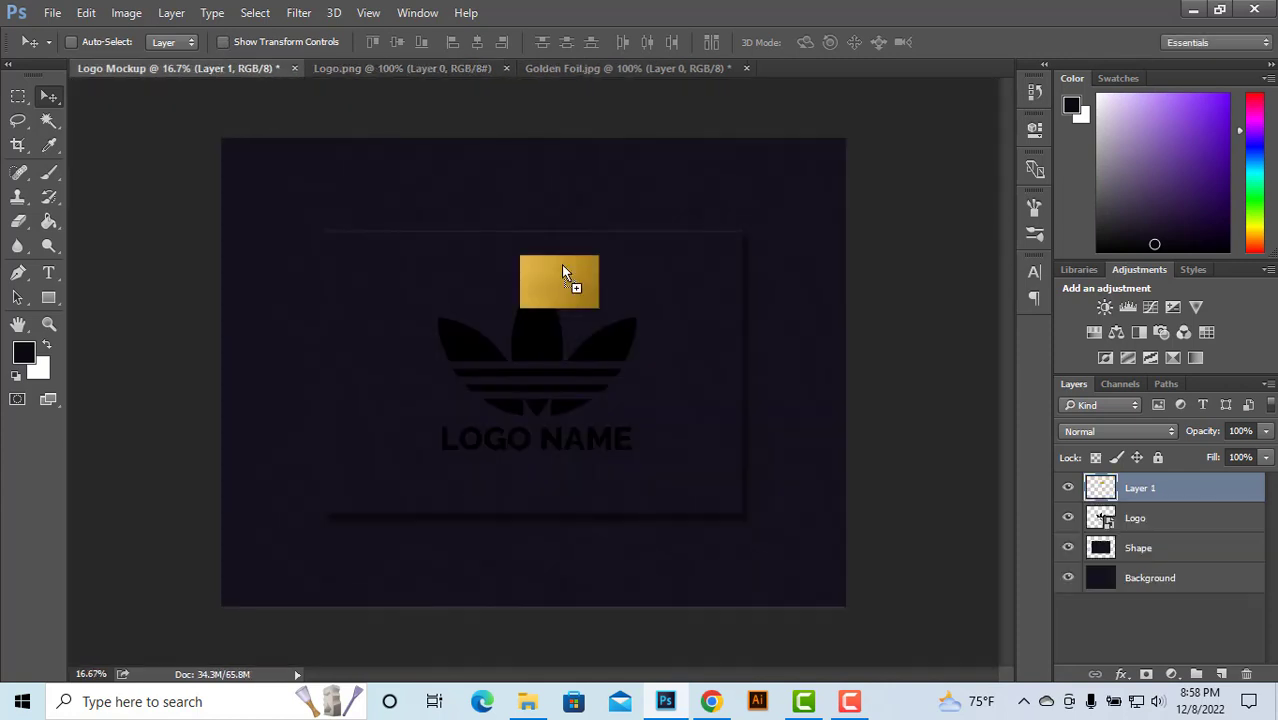
Step: Enlarge the gold foil layer until it covers the whole raised rectangle and center it on the canvas
key(ctrl+t)
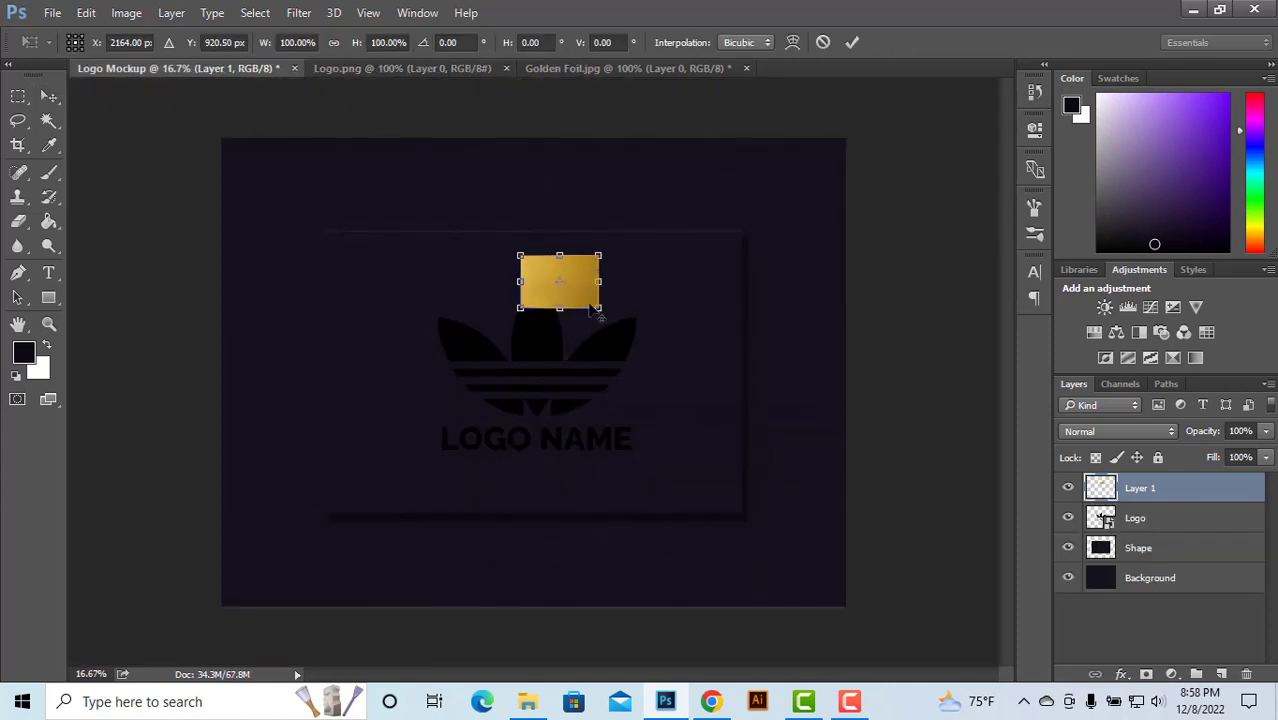
drag(599, 308, 815, 470)
drag(736, 343, 707, 416)
key(Return)
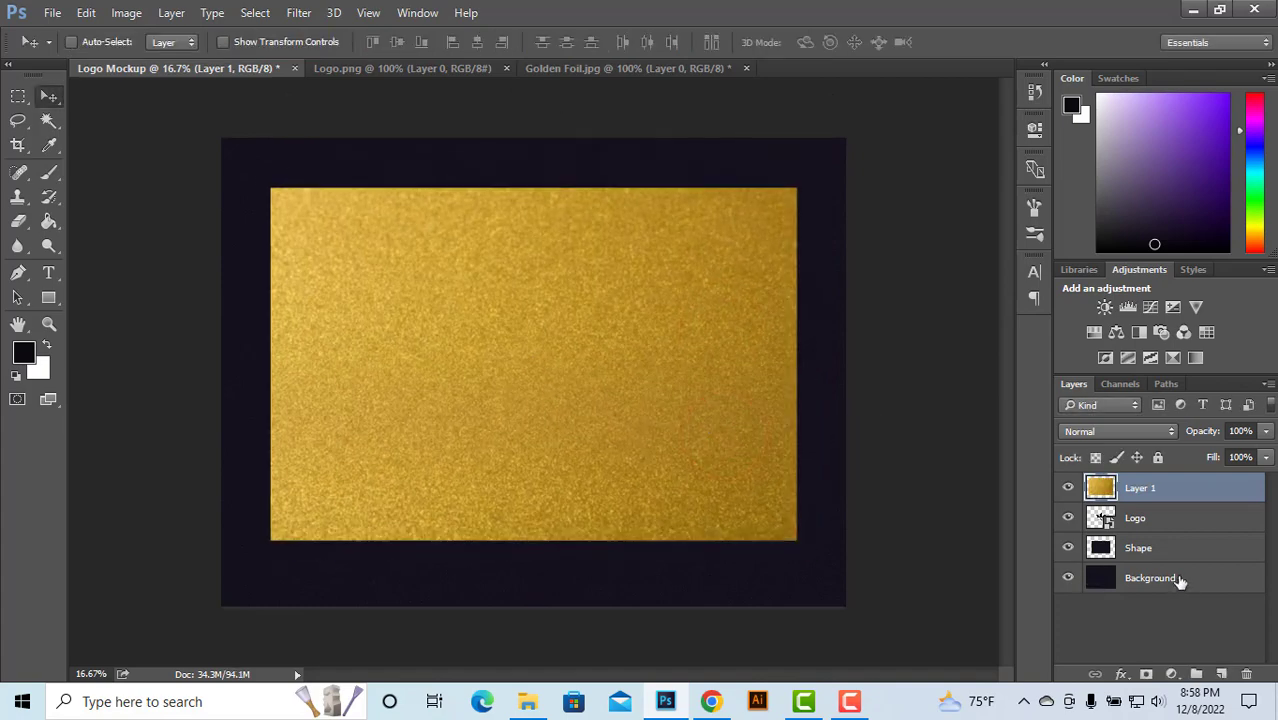
Step: Clip the gold foil layer to the Logo layer so the texture fills only the logo
click(1141, 519)
click(1148, 496)
drag(1148, 503, 1134, 500)
alt+click(1136, 502)
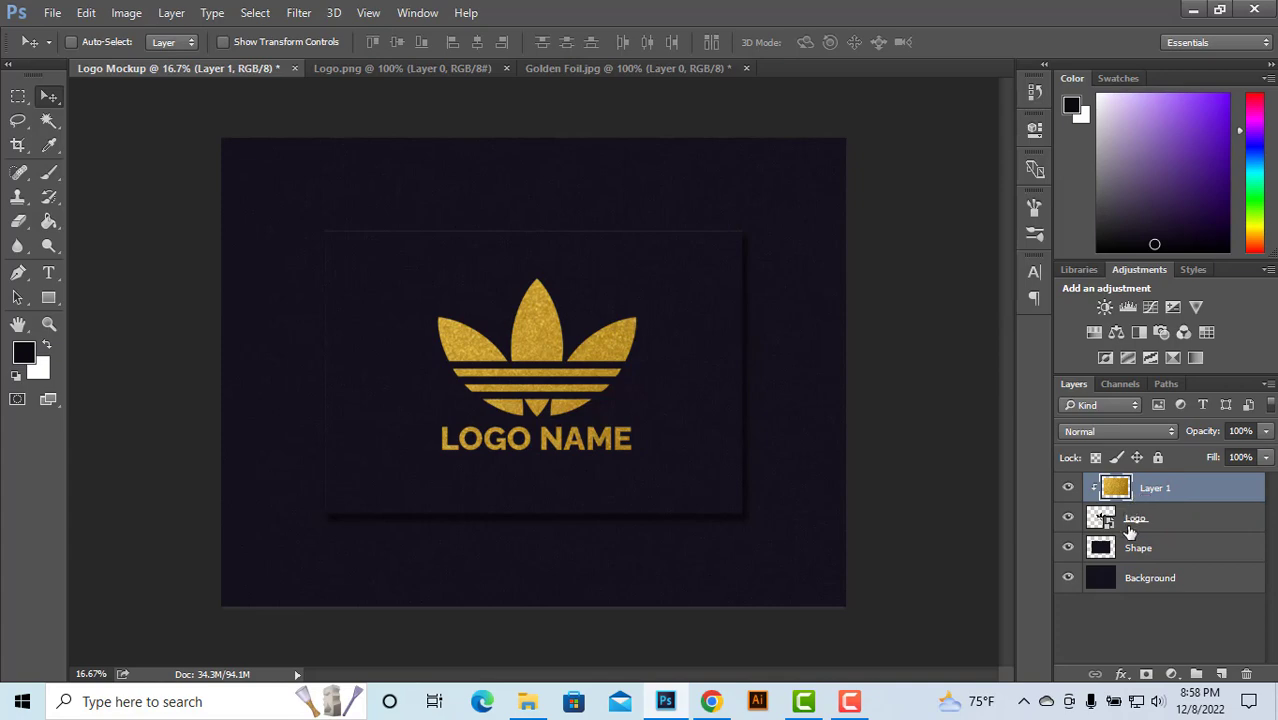
Step: Open the Logo layer's blending options and enable Bevel & Emboss
click(1140, 517)
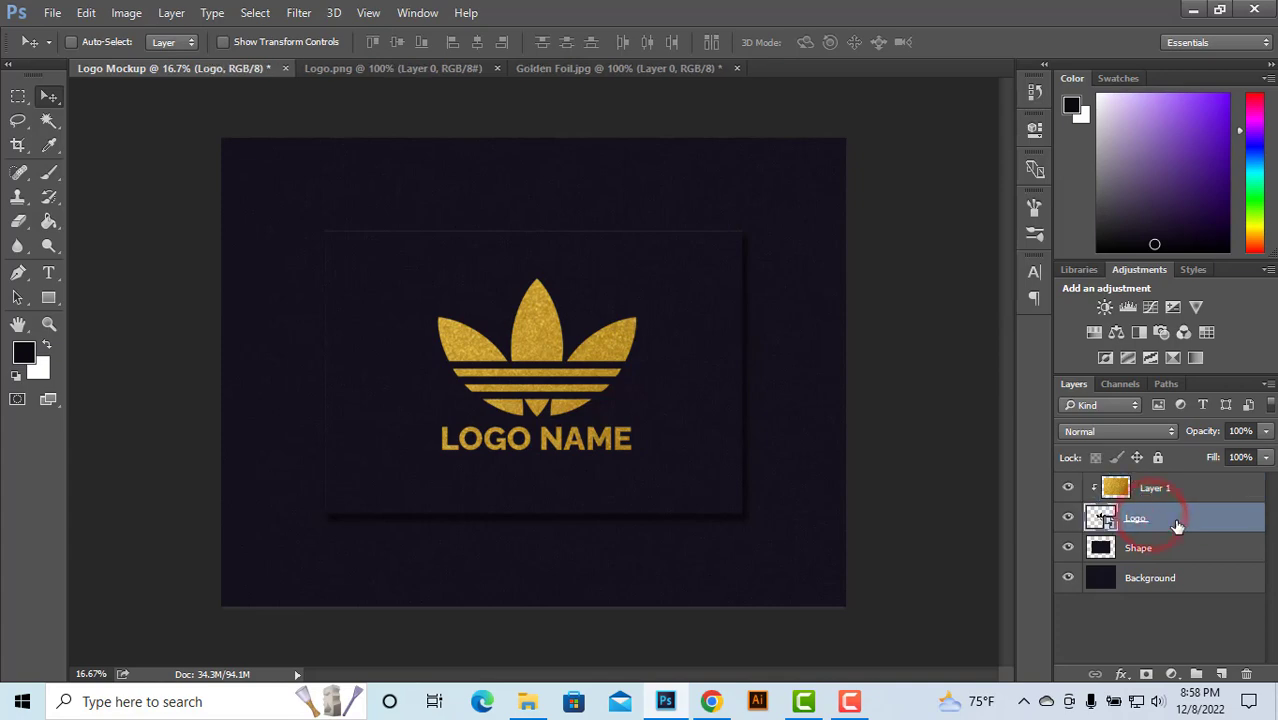
right_click(1170, 522)
click(938, 106)
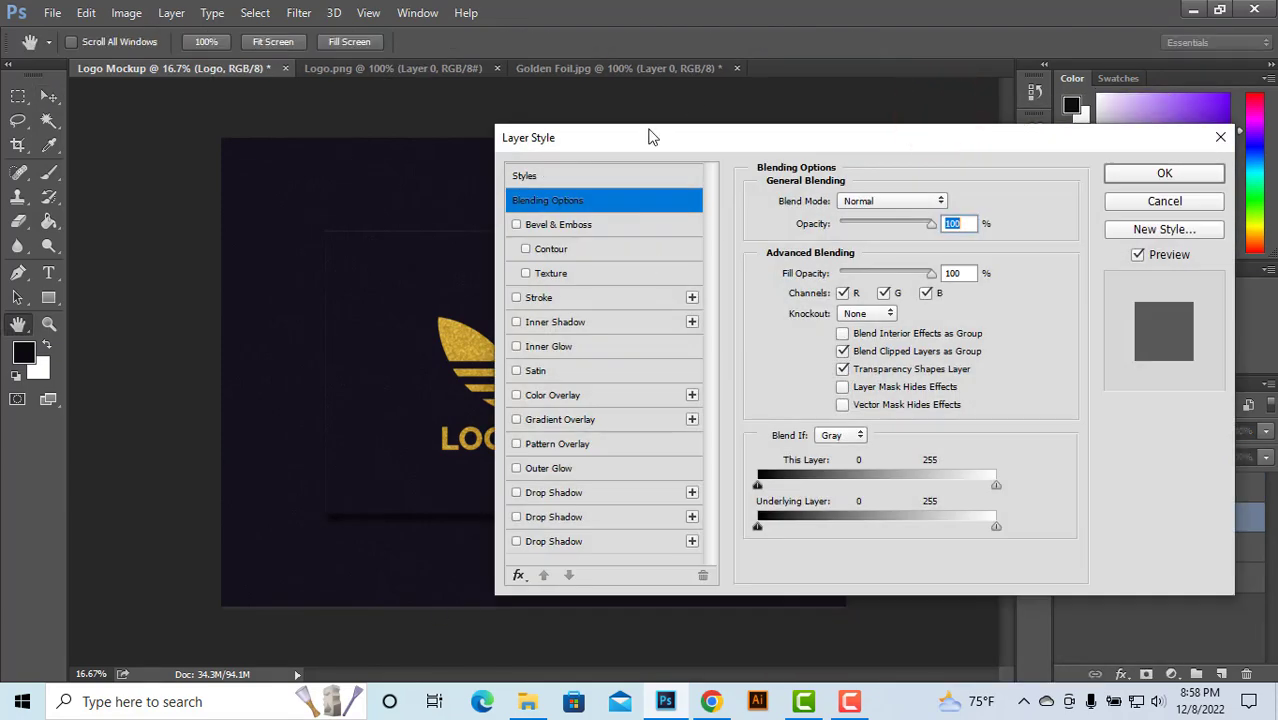
drag(748, 139, 877, 32)
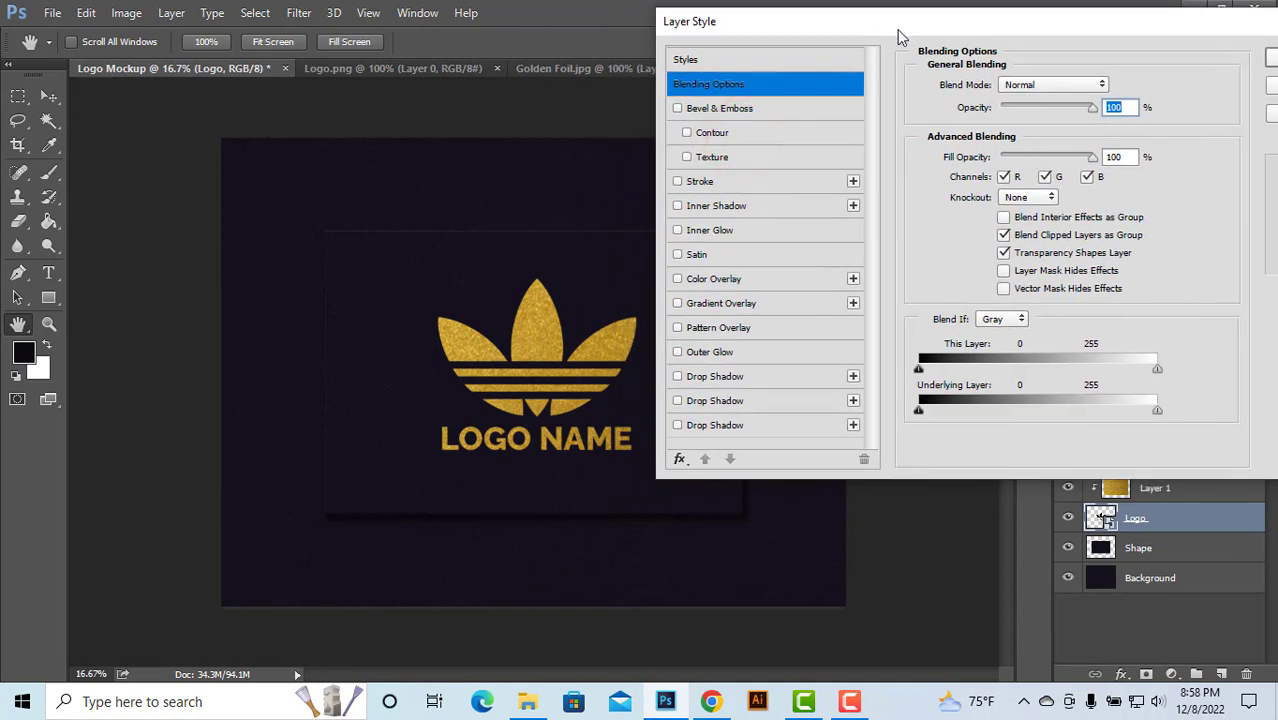
click(741, 110)
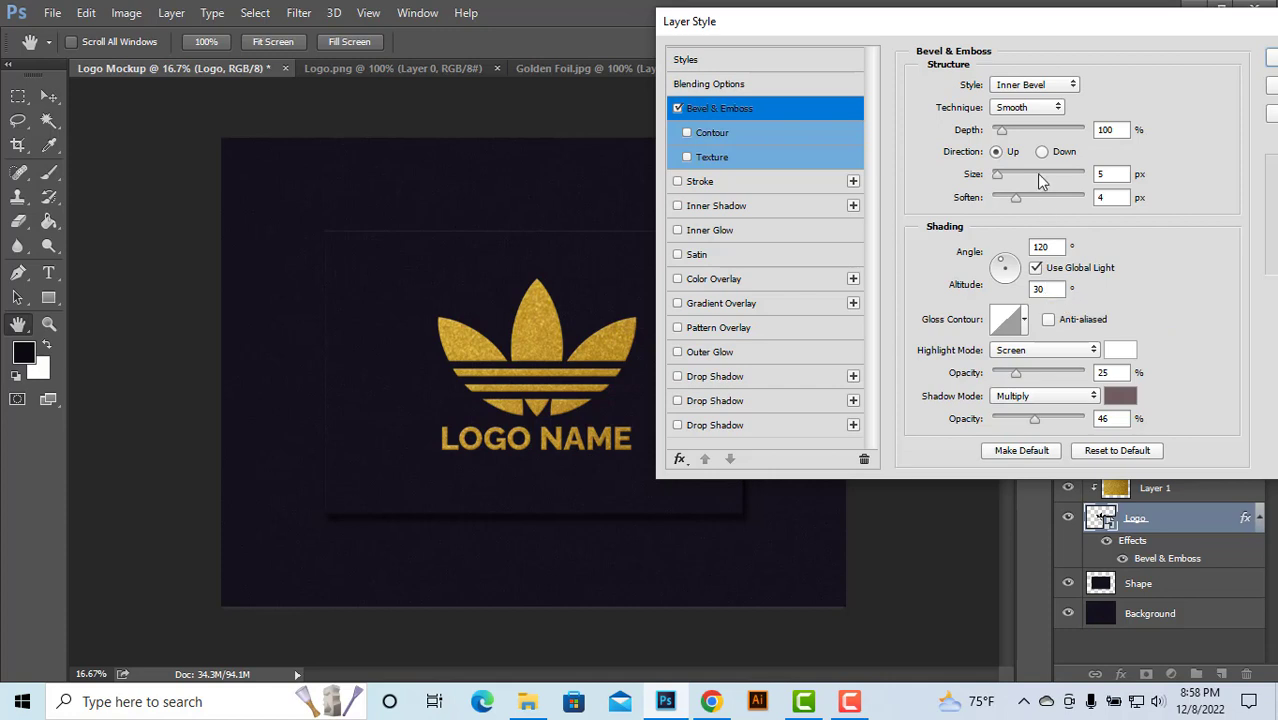
Step: Set the logo bevel's depth to 100%, size to 10 px and soften to 5 px
mouse_move(1003, 135)
mouse_down()
mouse_move(1024, 133)
mouse_move(997, 131)
mouse_up()
drag(1127, 130, 1064, 129)
text(100)
drag(1118, 176, 1075, 178)
text(25)
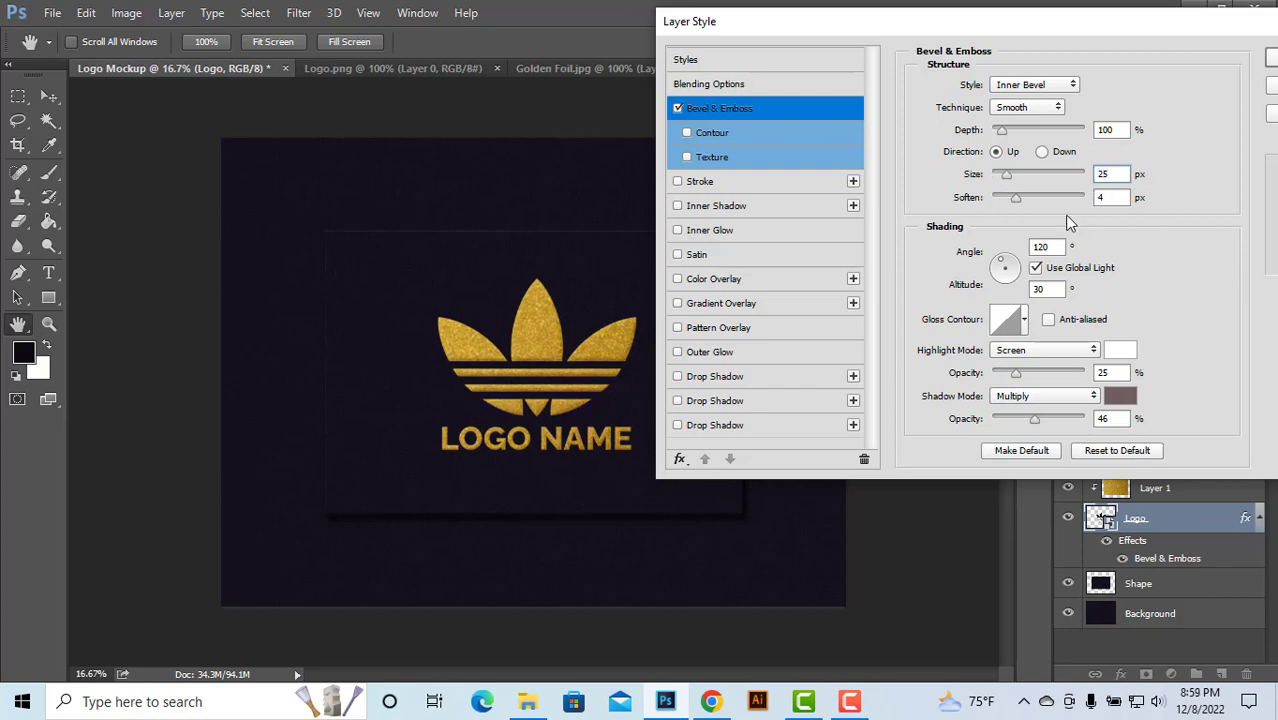
double_click(1108, 174)
text(10)
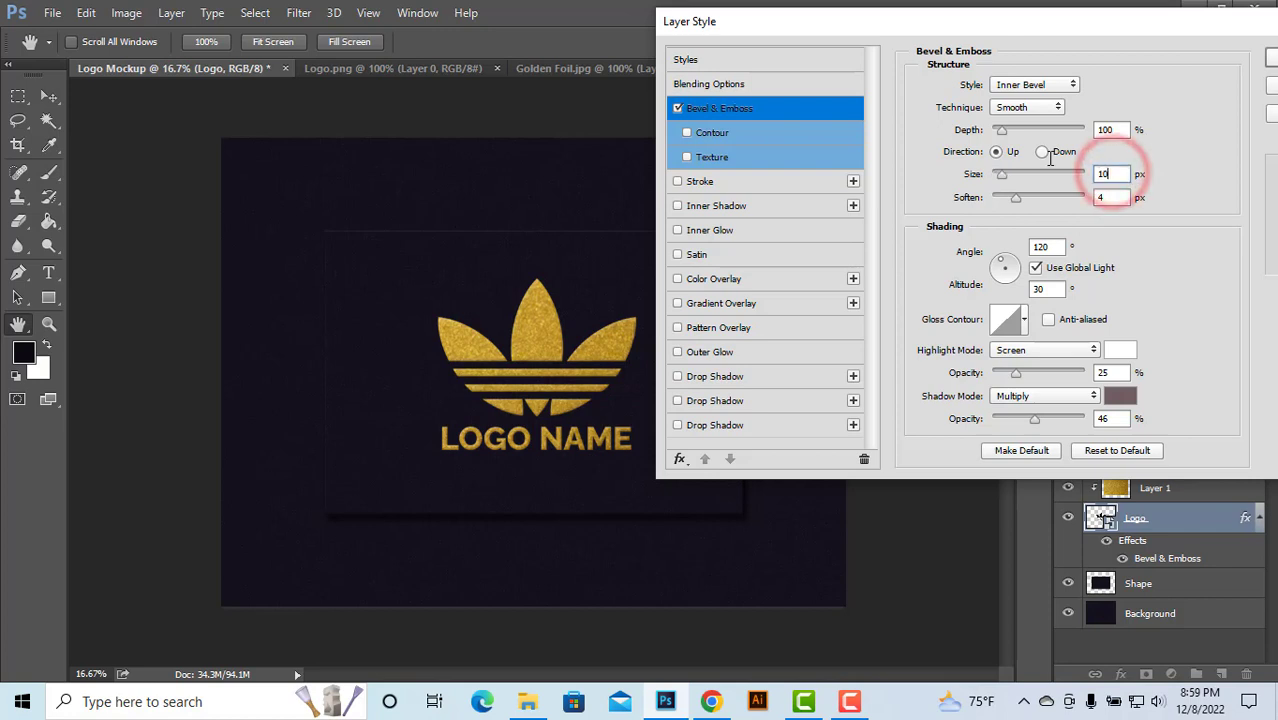
click(1112, 196)
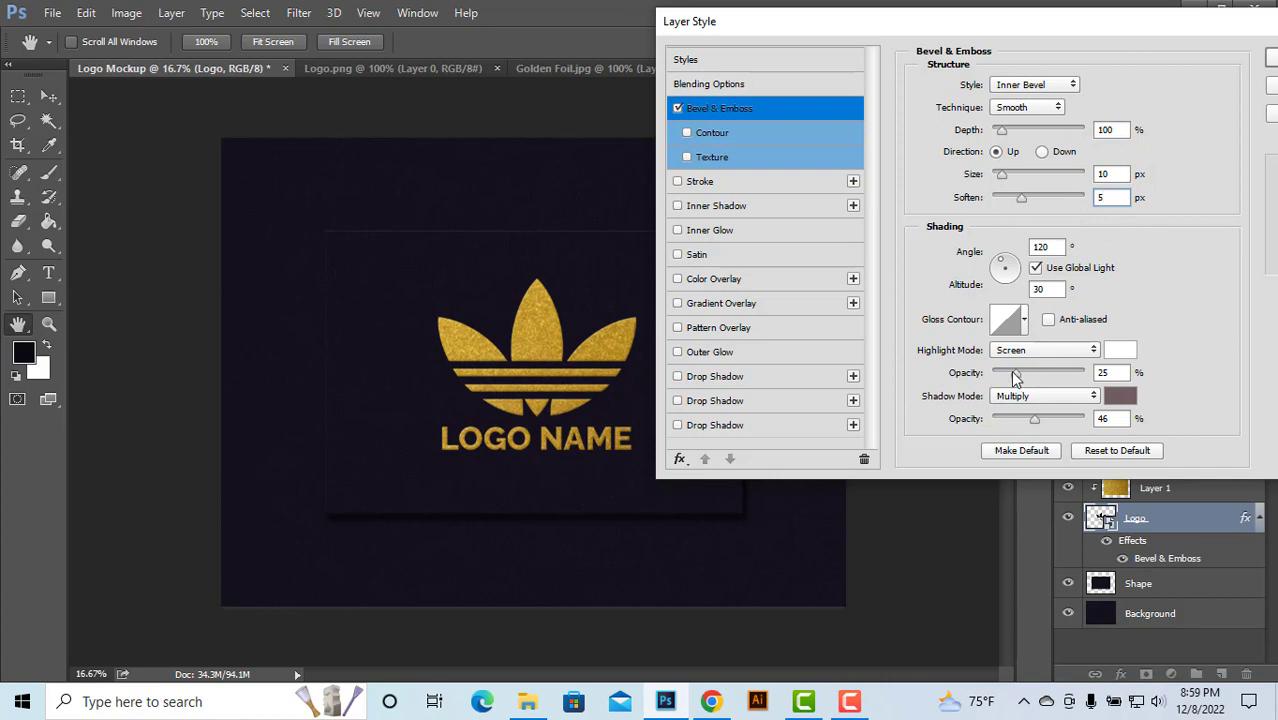
Step: Set both the highlight opacity and the shadow opacity of the logo's bevel to 50%
drag(1015, 378, 1043, 377)
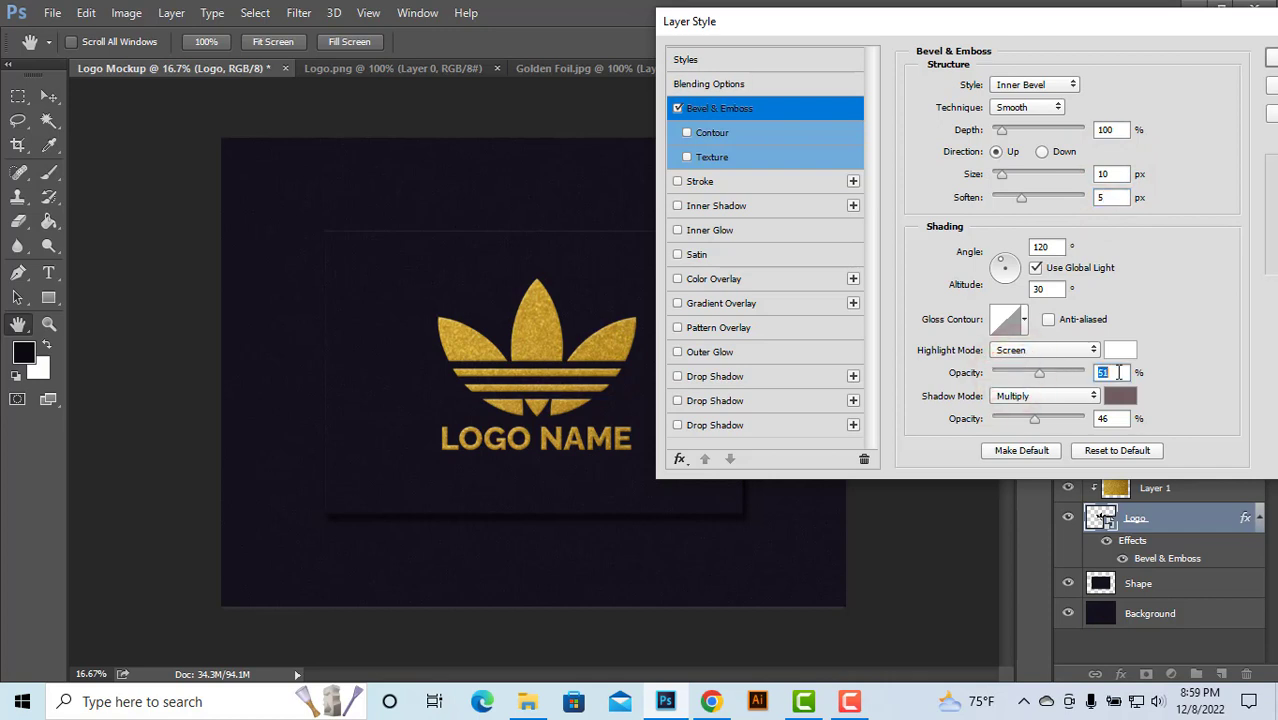
click(1113, 372)
key(BackSpace)
text(0)
drag(1124, 420, 992, 423)
text(50)
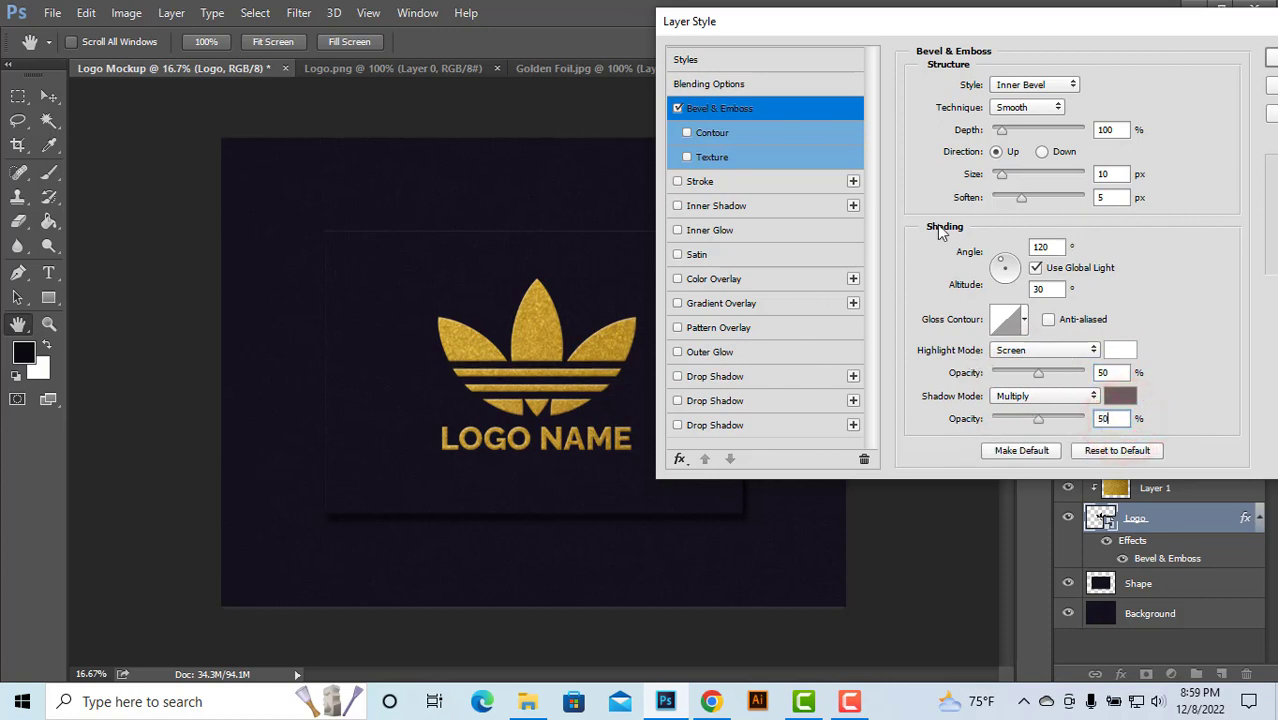
drag(1049, 33, 1042, 29)
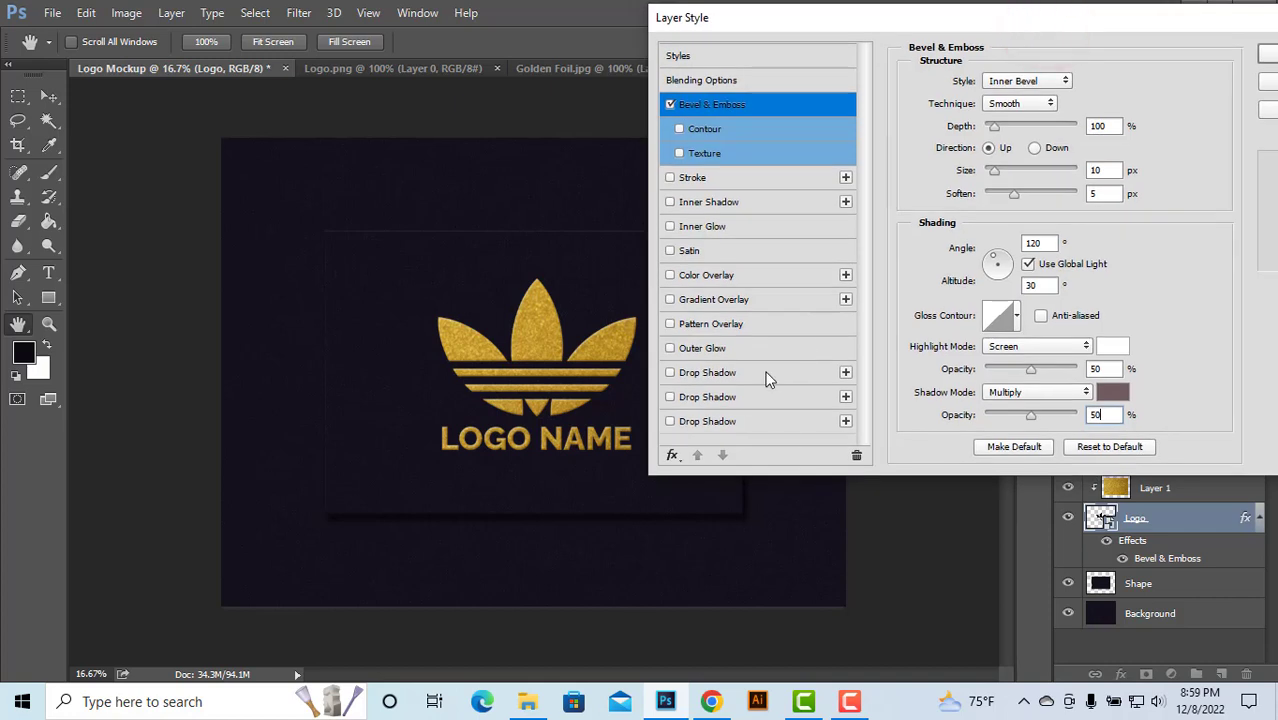
Step: Enable a drop shadow on the Logo layer and set its opacity to 20%
click(717, 376)
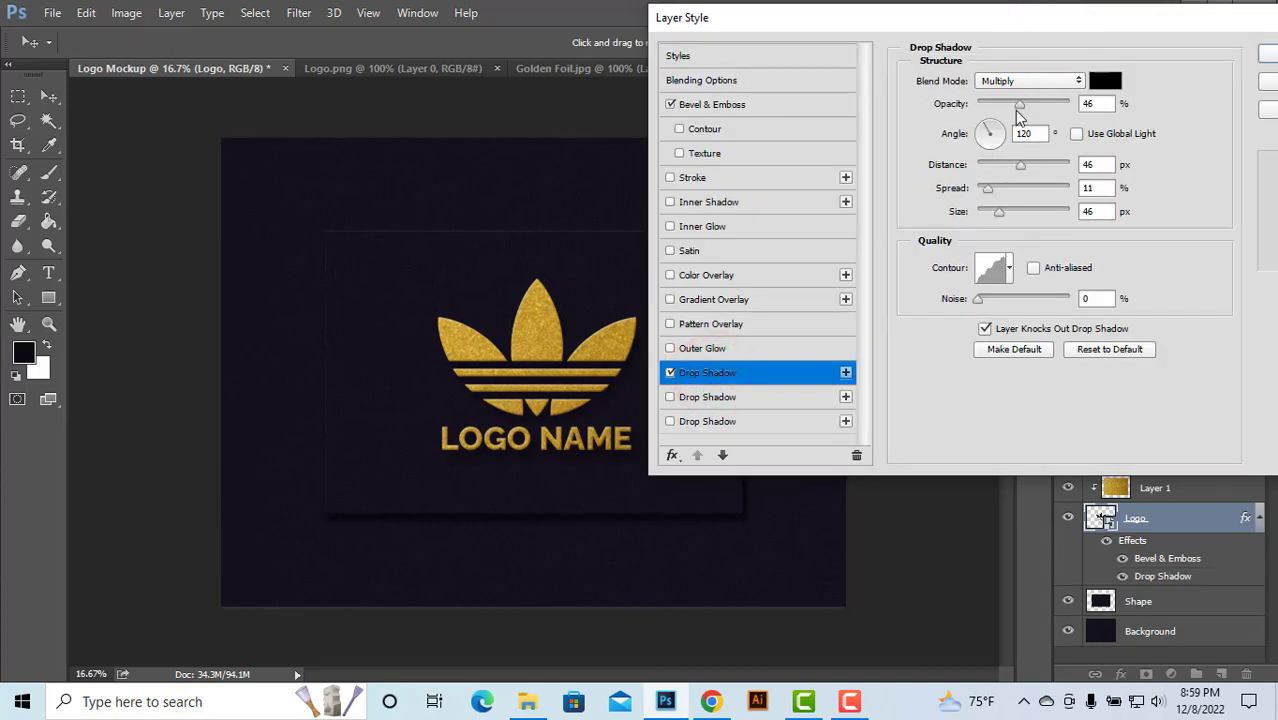
double_click(1092, 103)
text(50)
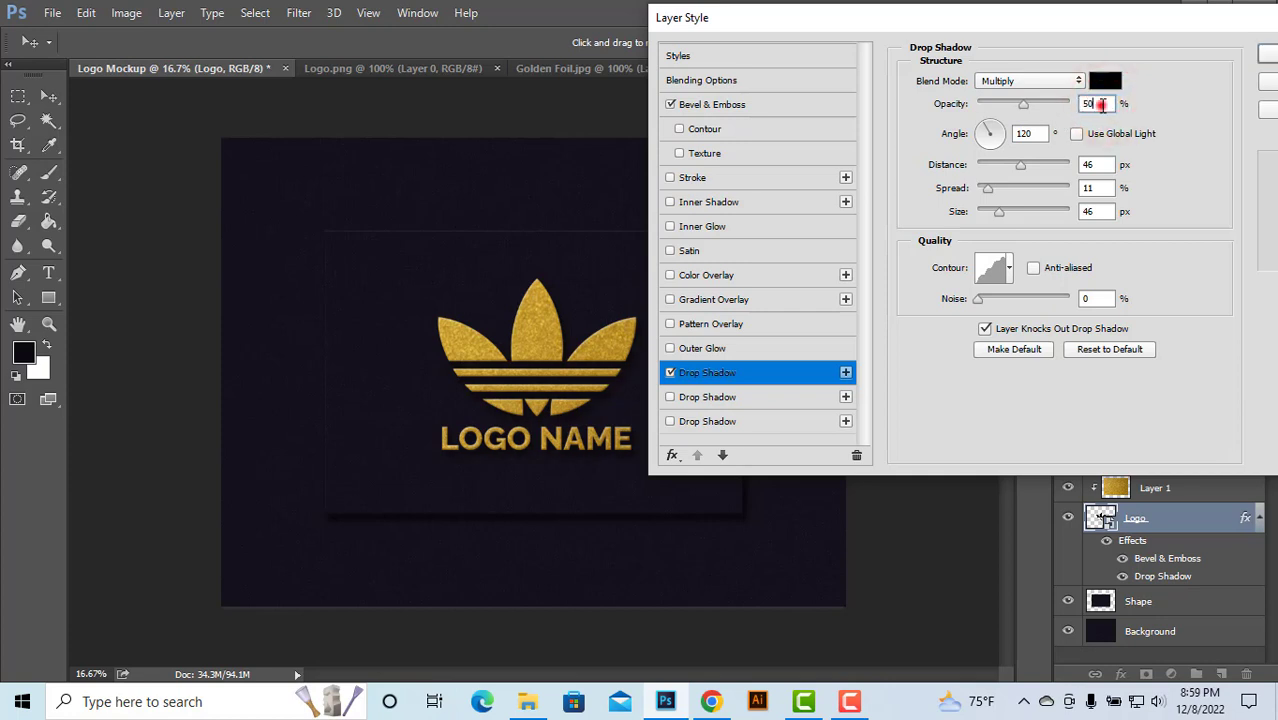
double_click(1100, 104)
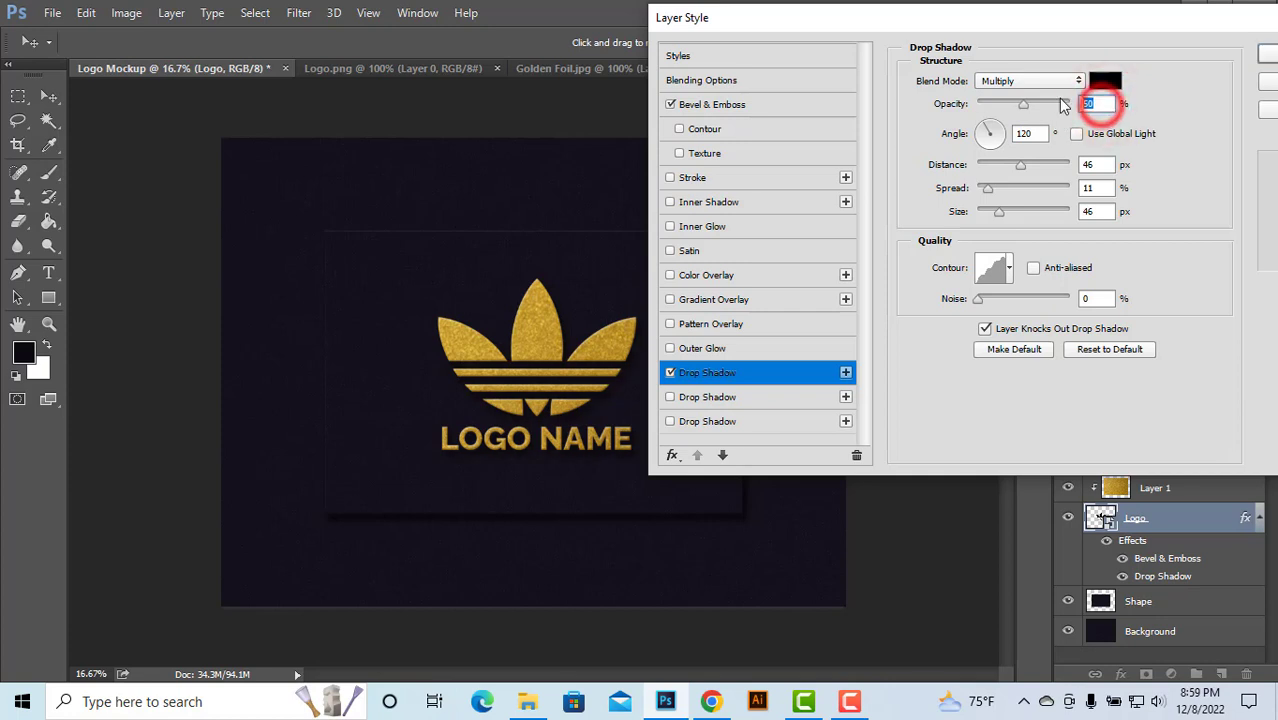
text(30)
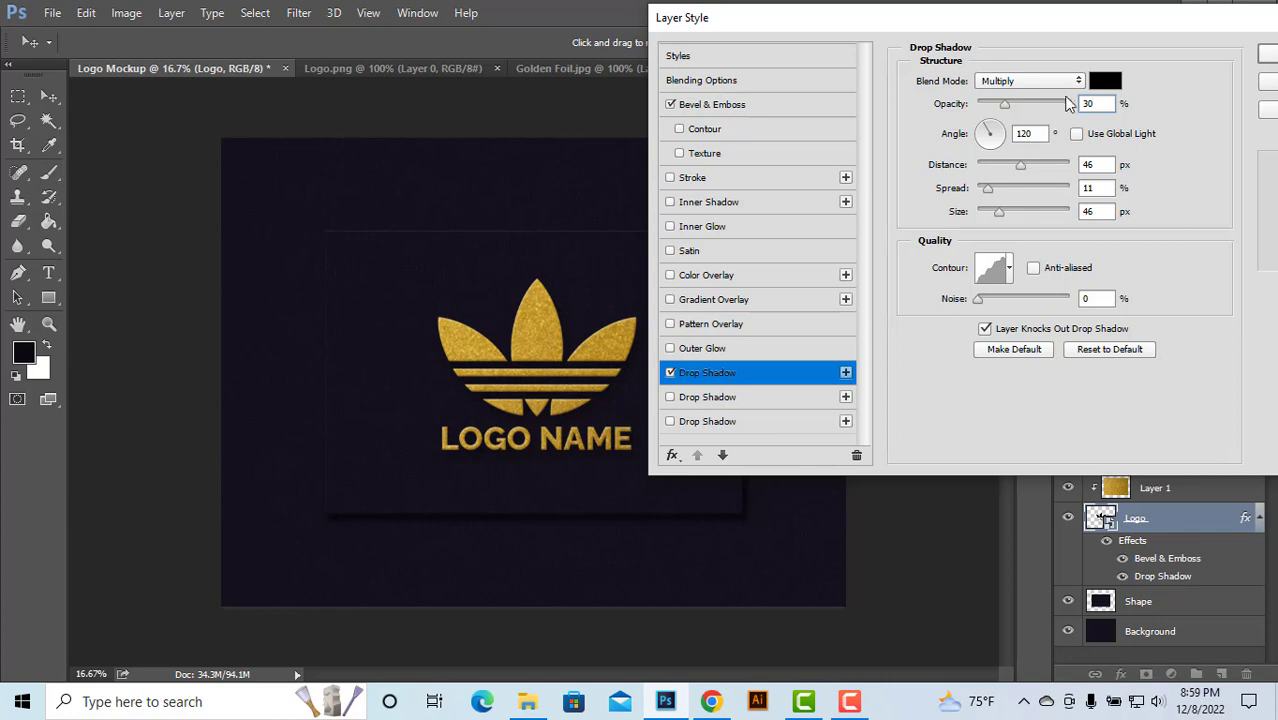
double_click(1096, 104)
text(20)
Step: Set the logo's drop shadow to a distance of 30 px, a spread of 5% and a size of 20 px
double_click(1100, 165)
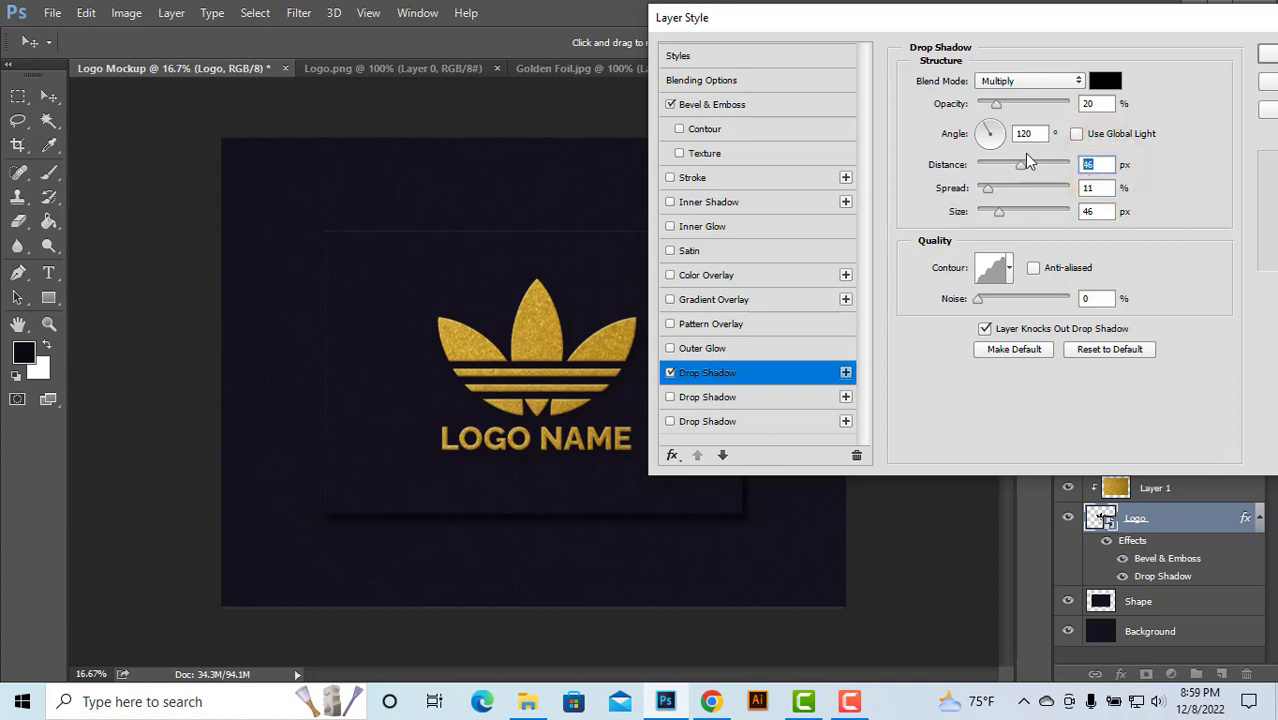
text(30)
click(1097, 188)
text(5)
click(1095, 212)
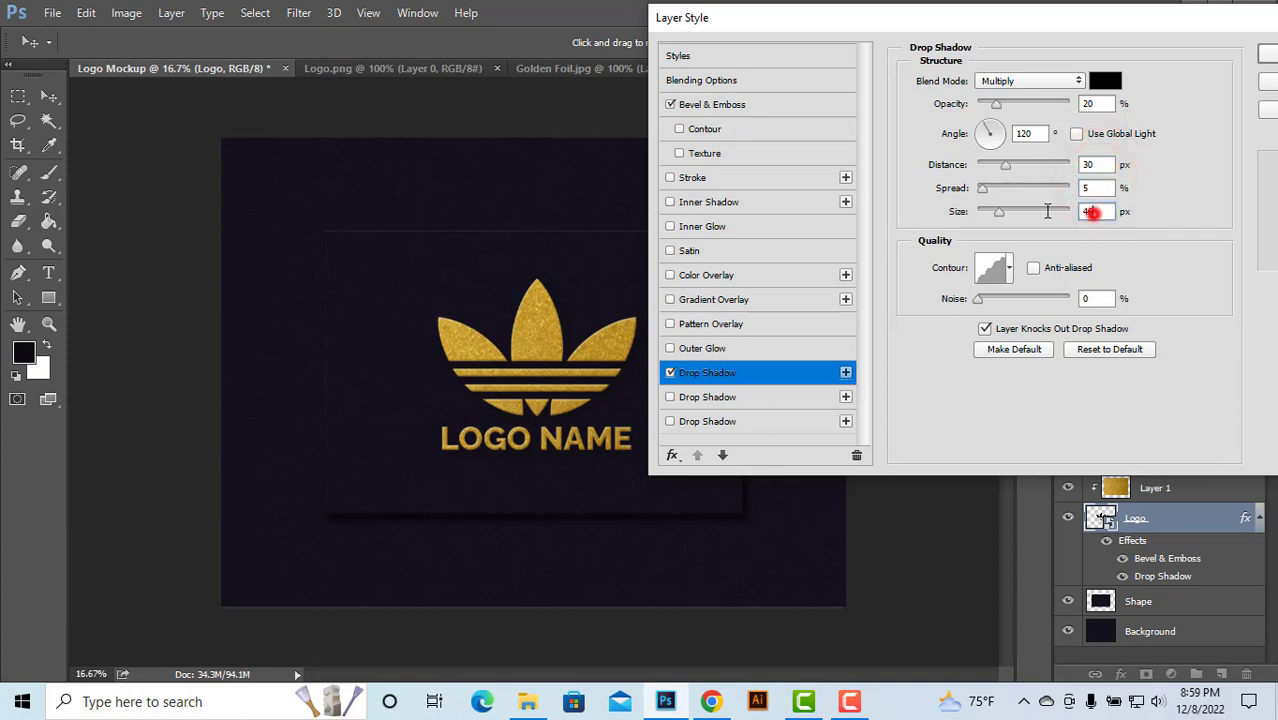
text(20)
Step: Delete the two extra drop shadow entries from the Logo layer's style, keeping only the configured one
drag(880, 20, 936, 17)
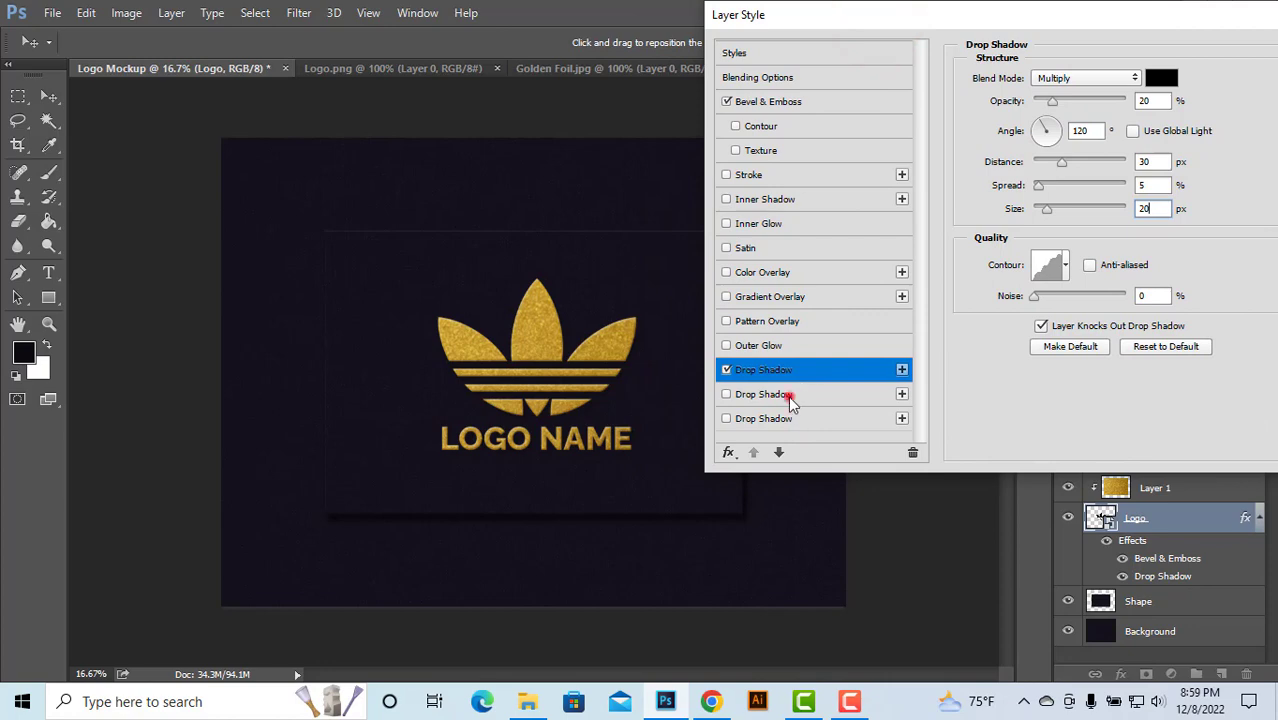
click(789, 400)
click(912, 452)
click(805, 400)
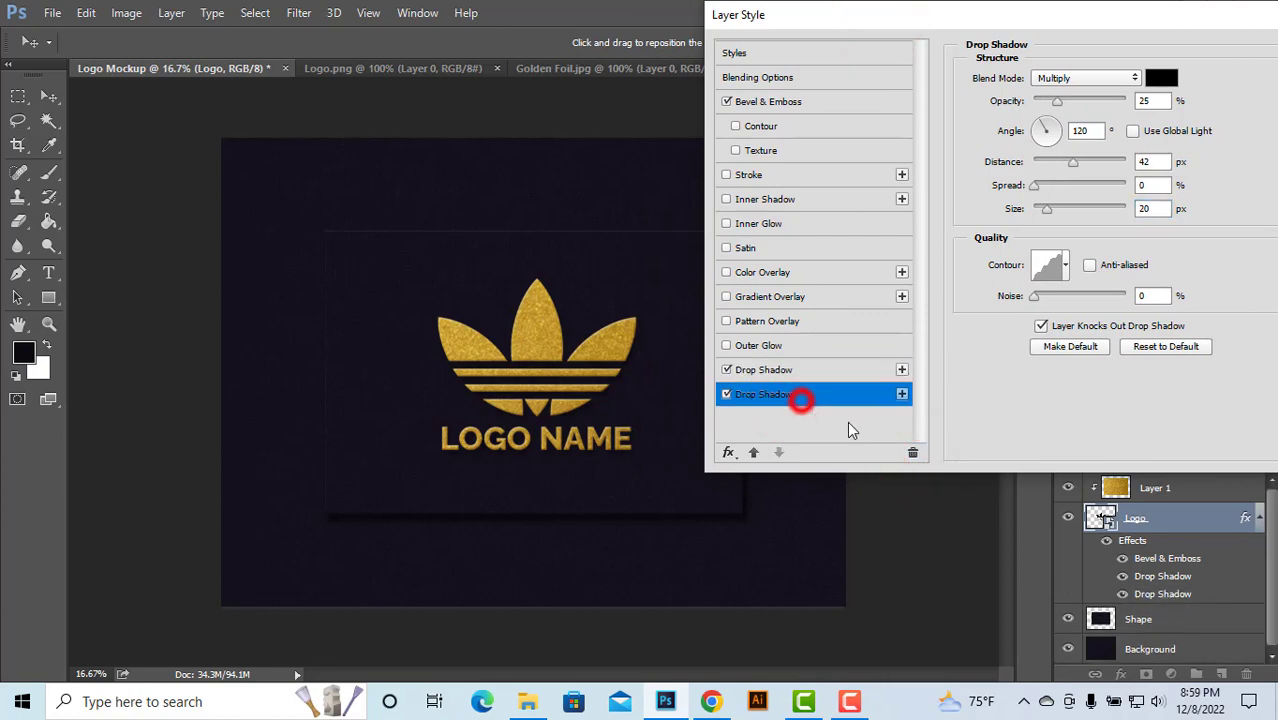
click(912, 452)
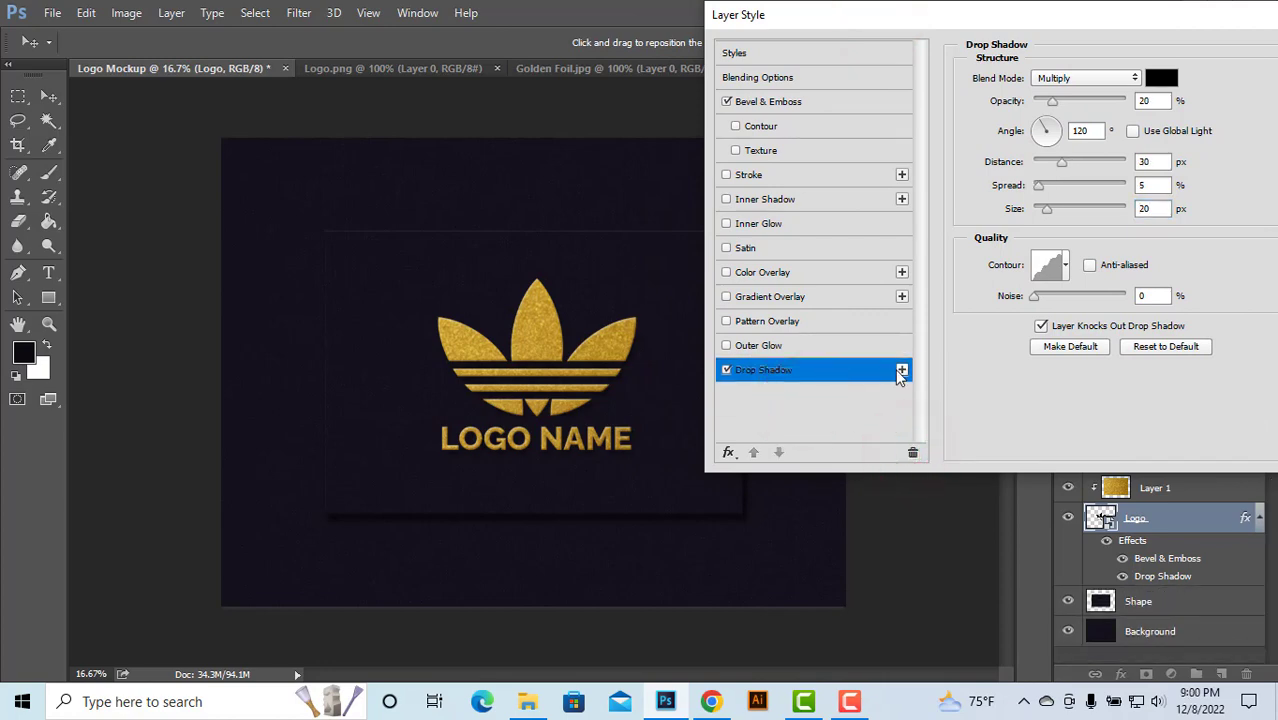
Step: Add a second drop shadow with 30% opacity, 35 px distance, 8% spread and 25 px size, and apply the logo's layer style
click(901, 371)
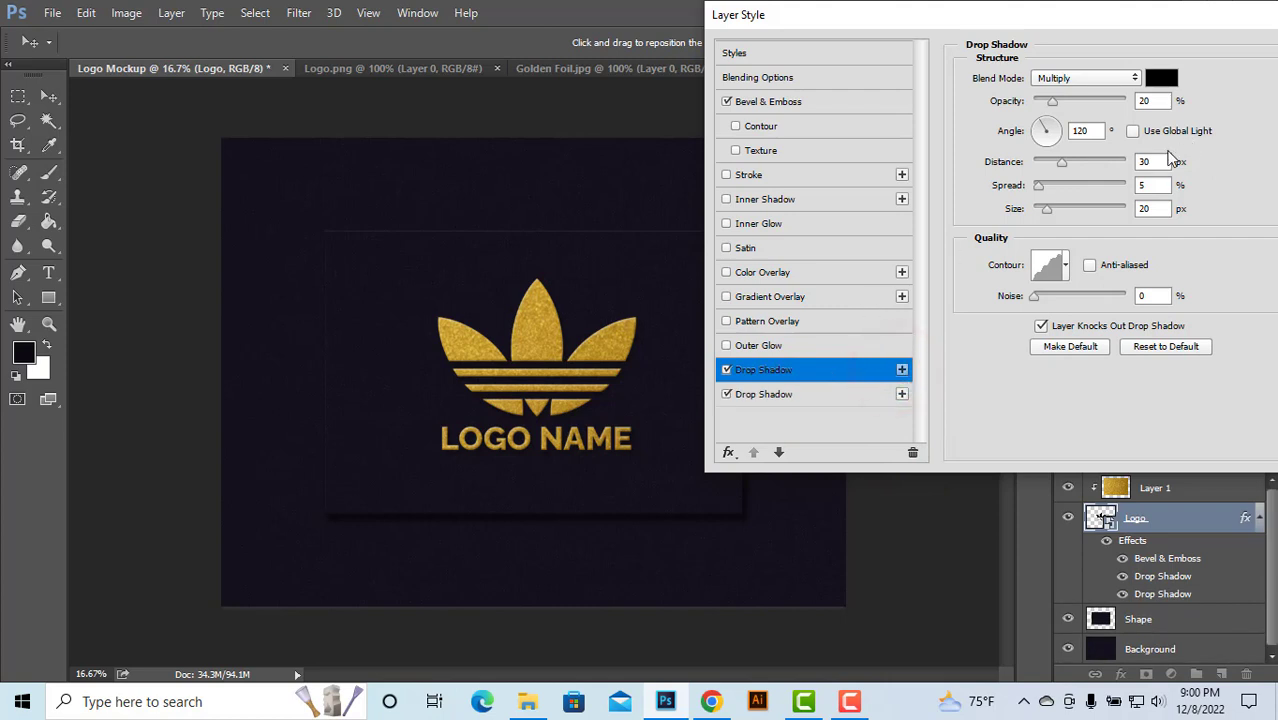
double_click(1155, 101)
text(30)
double_click(1159, 161)
text(35)
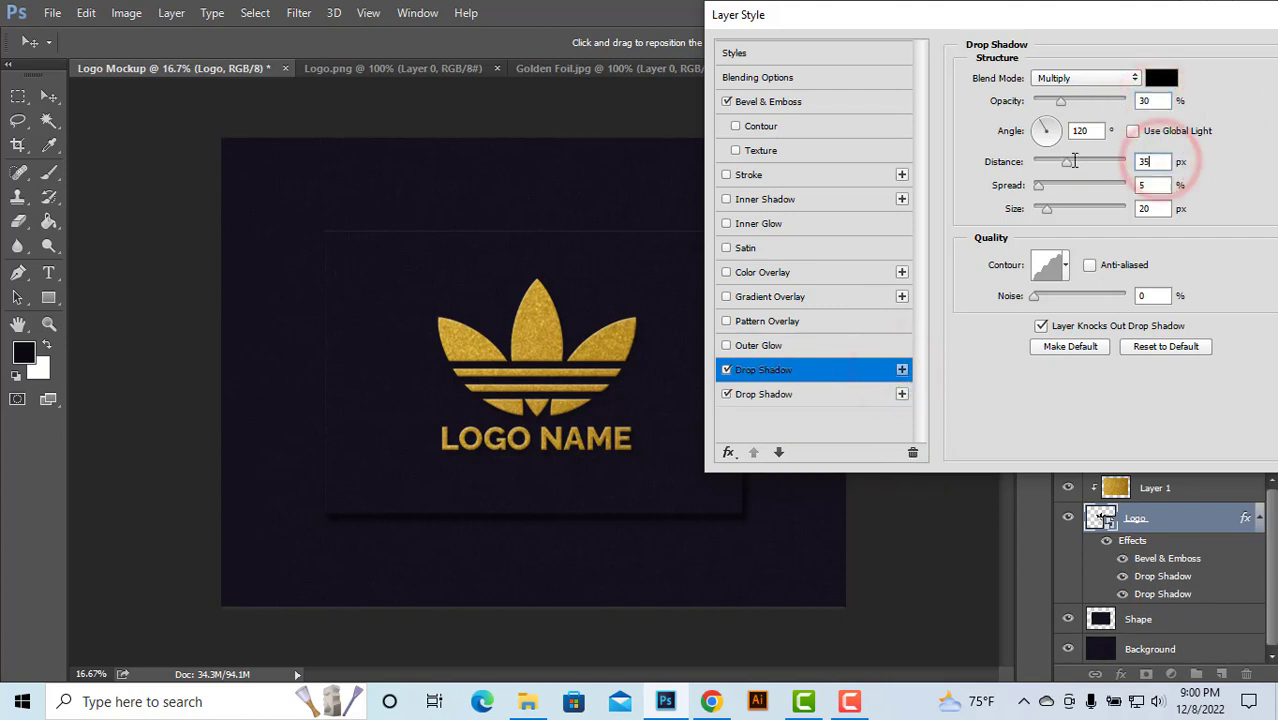
double_click(1158, 184)
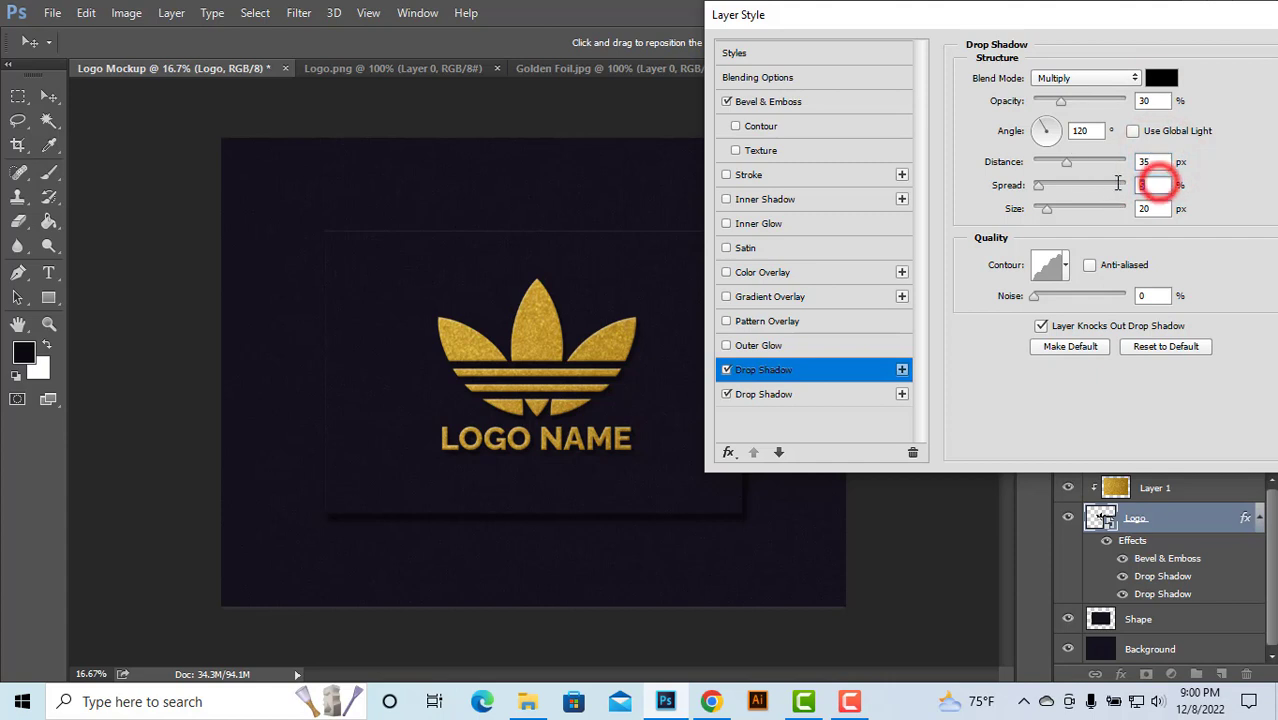
text(8)
double_click(1152, 208)
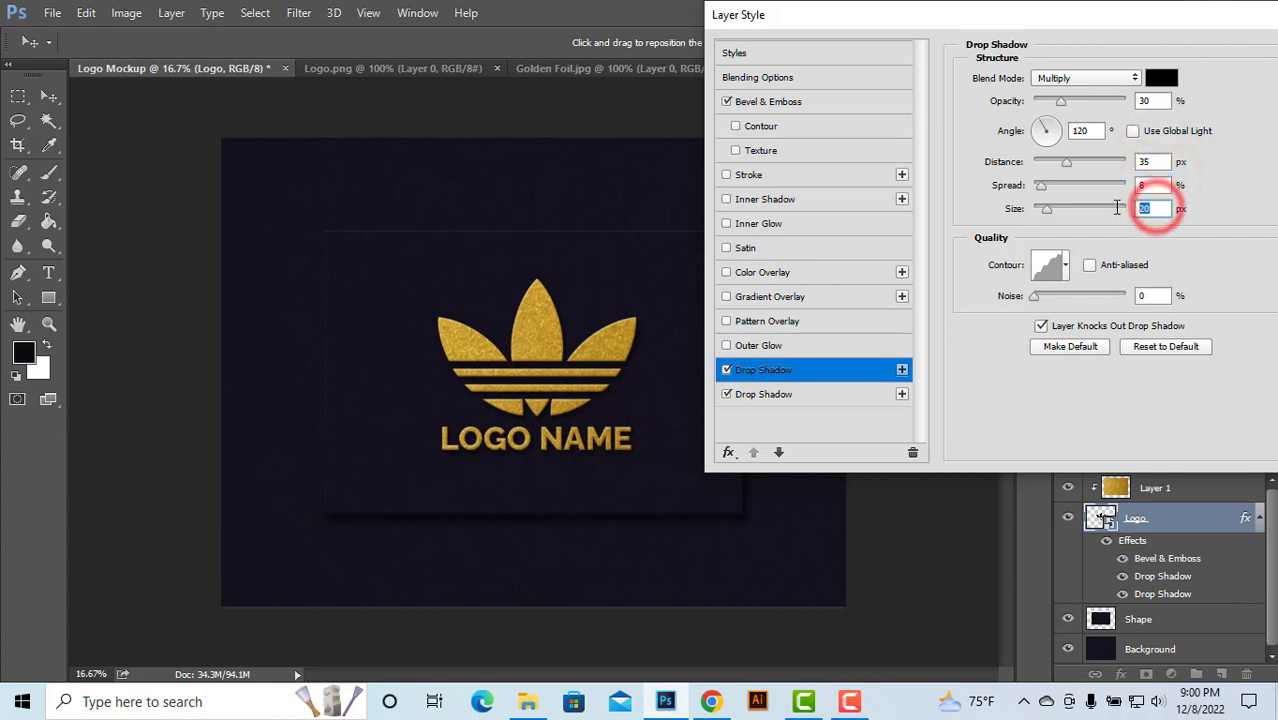
text(25)
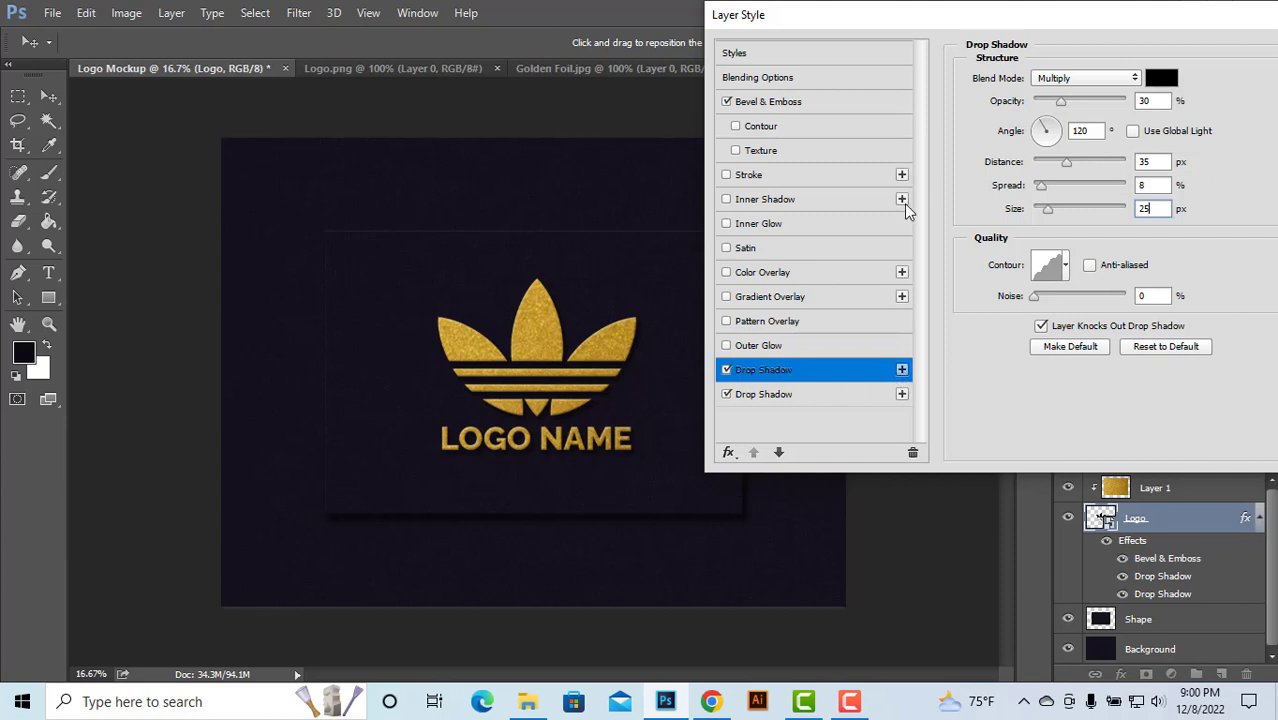
drag(1105, 26, 963, 72)
click(1240, 106)
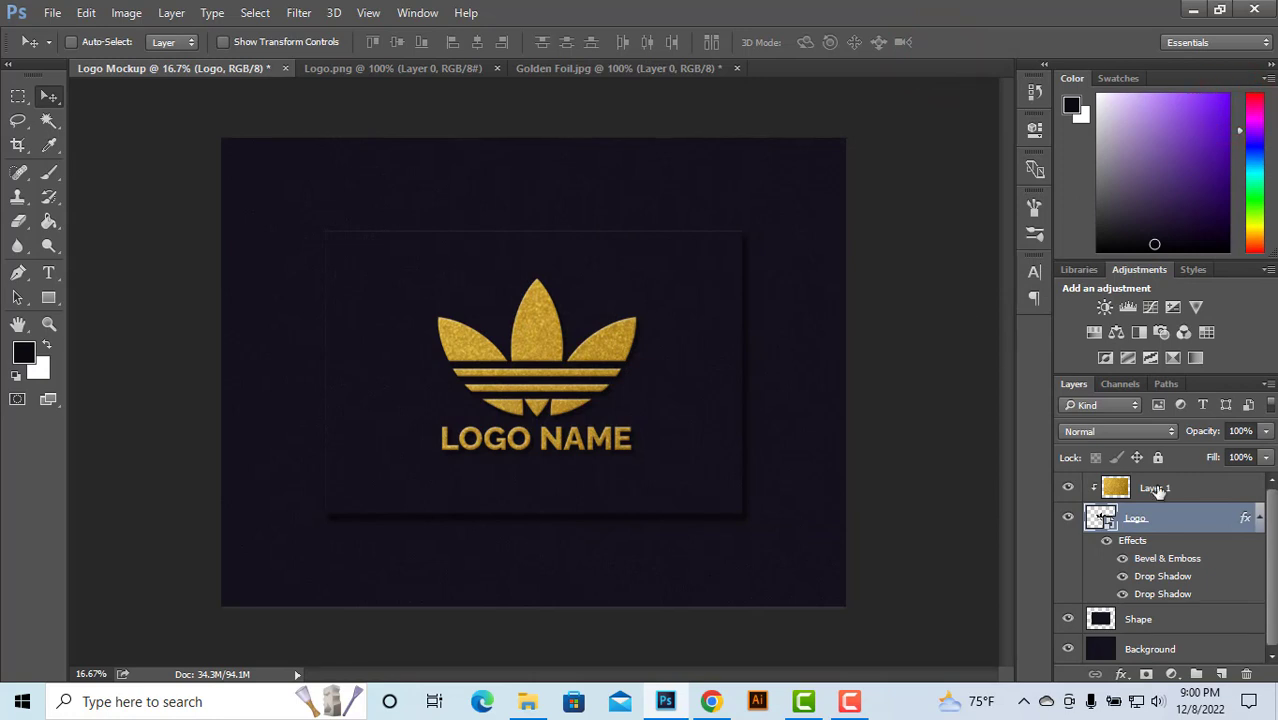
Step: Add a third drop shadow to the Logo layer's style and set its opacity to 35%
double_click(1133, 541)
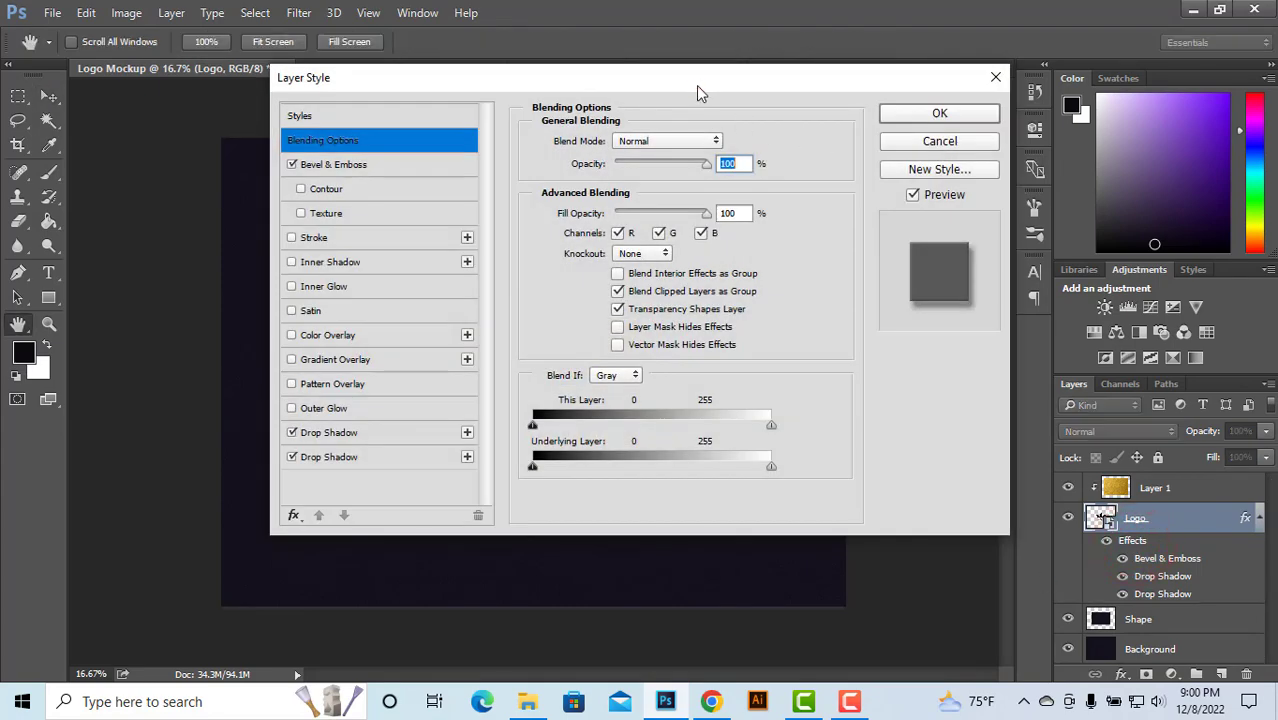
drag(696, 85, 1124, 77)
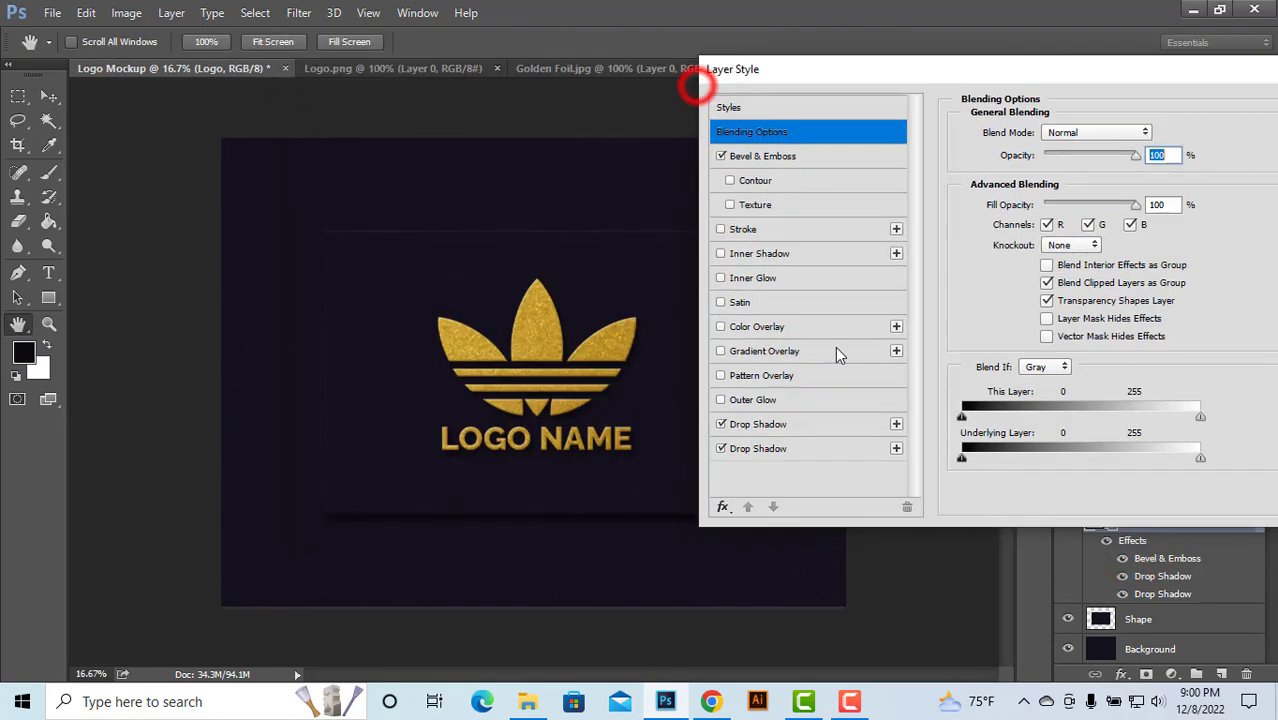
click(896, 424)
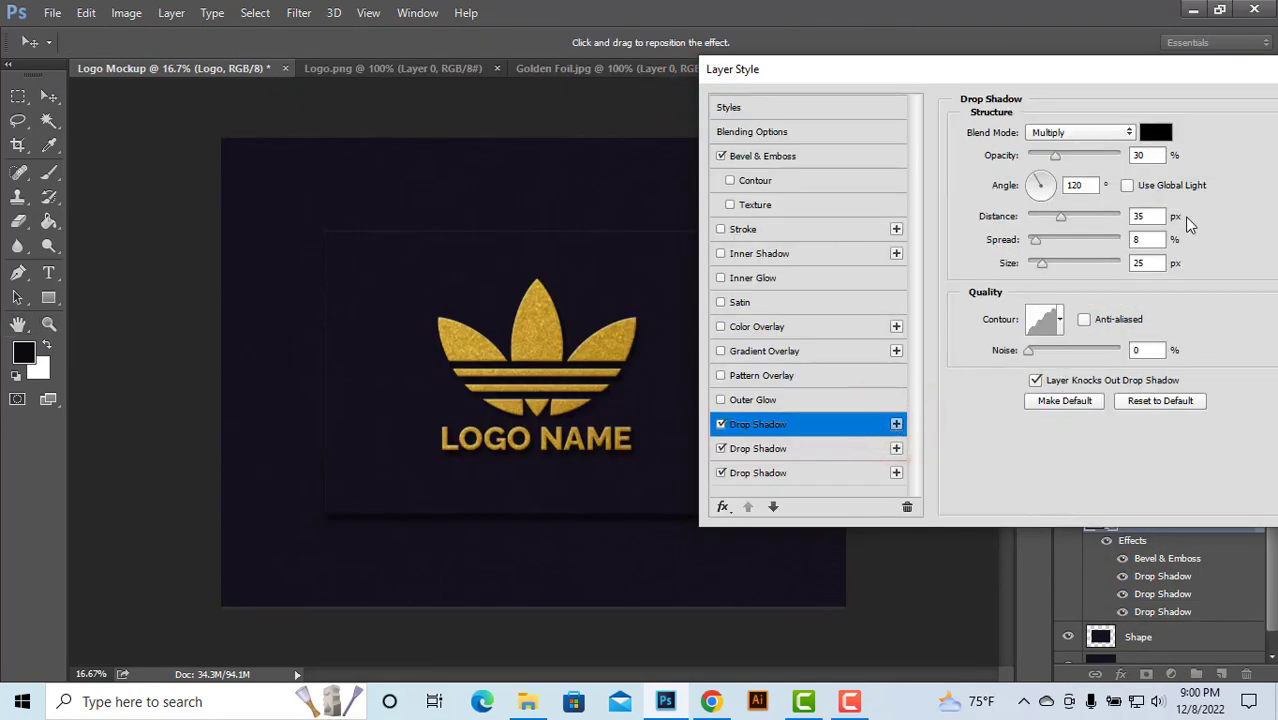
drag(1144, 155, 1088, 154)
text(35)
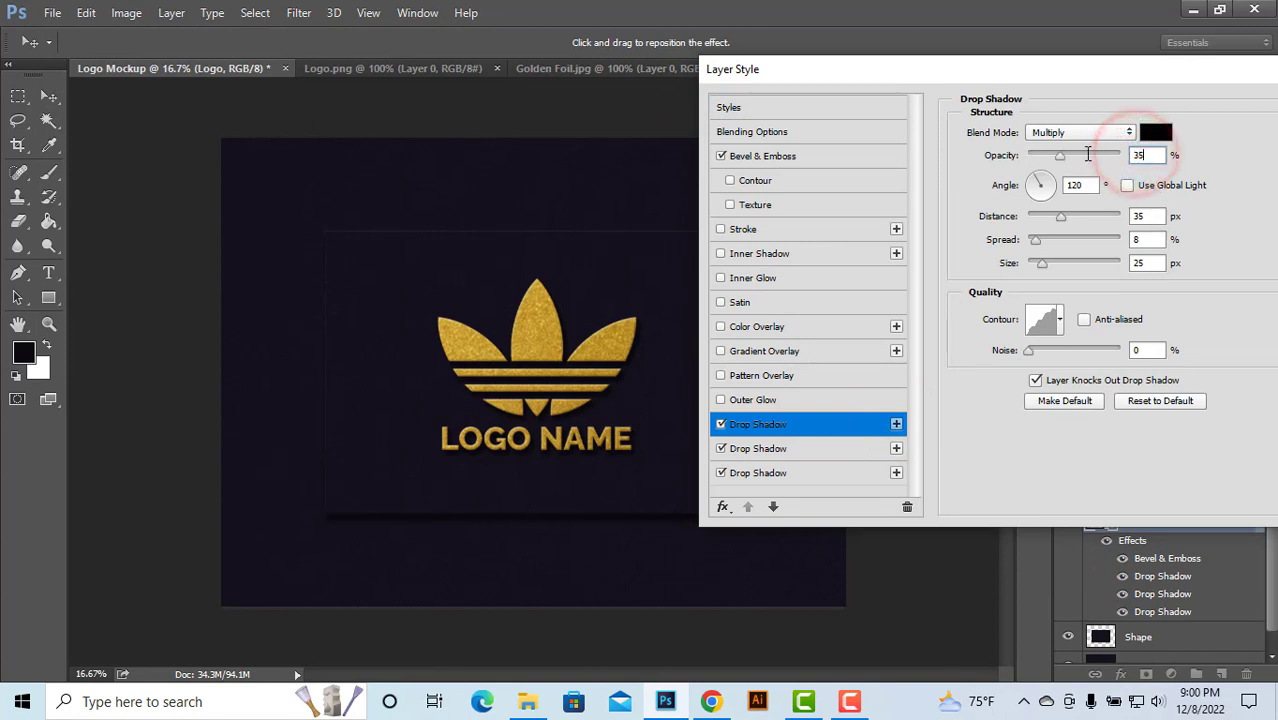
Step: Set the third drop shadow to 40 px distance, 10% spread and 30 px size, and apply the layer style
drag(1158, 215, 1077, 218)
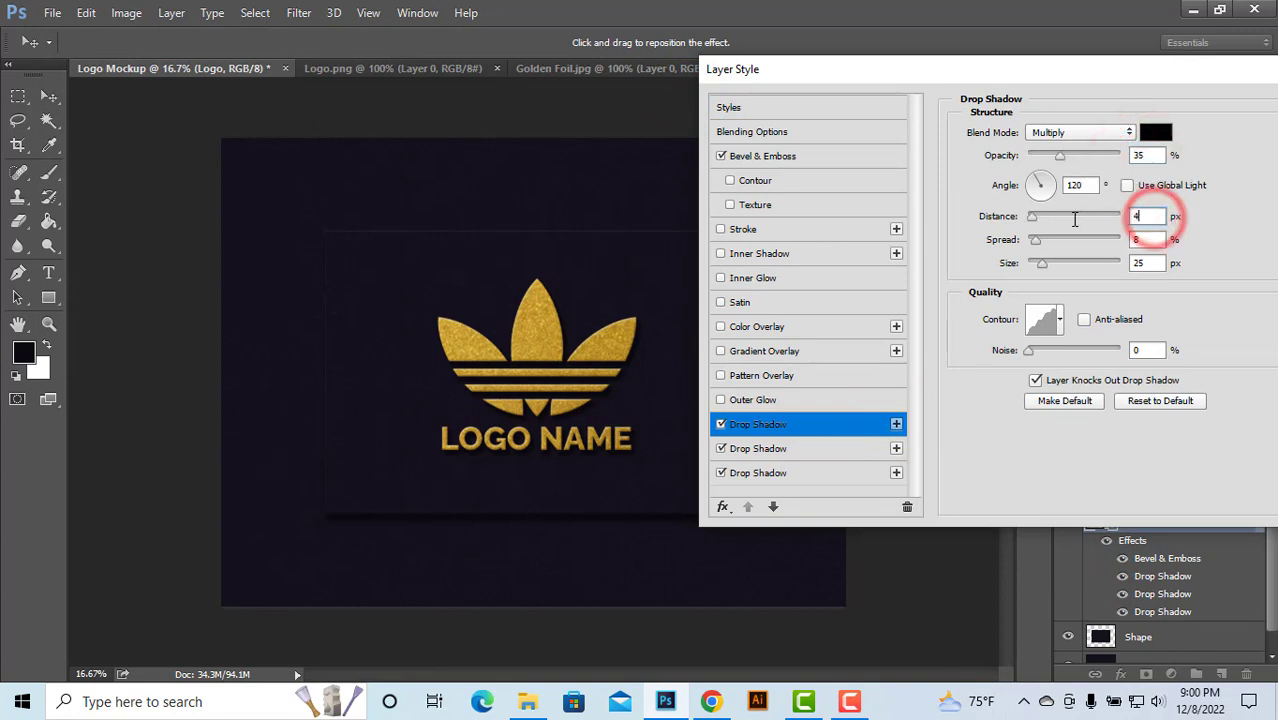
text(40)
drag(1150, 239, 1055, 240)
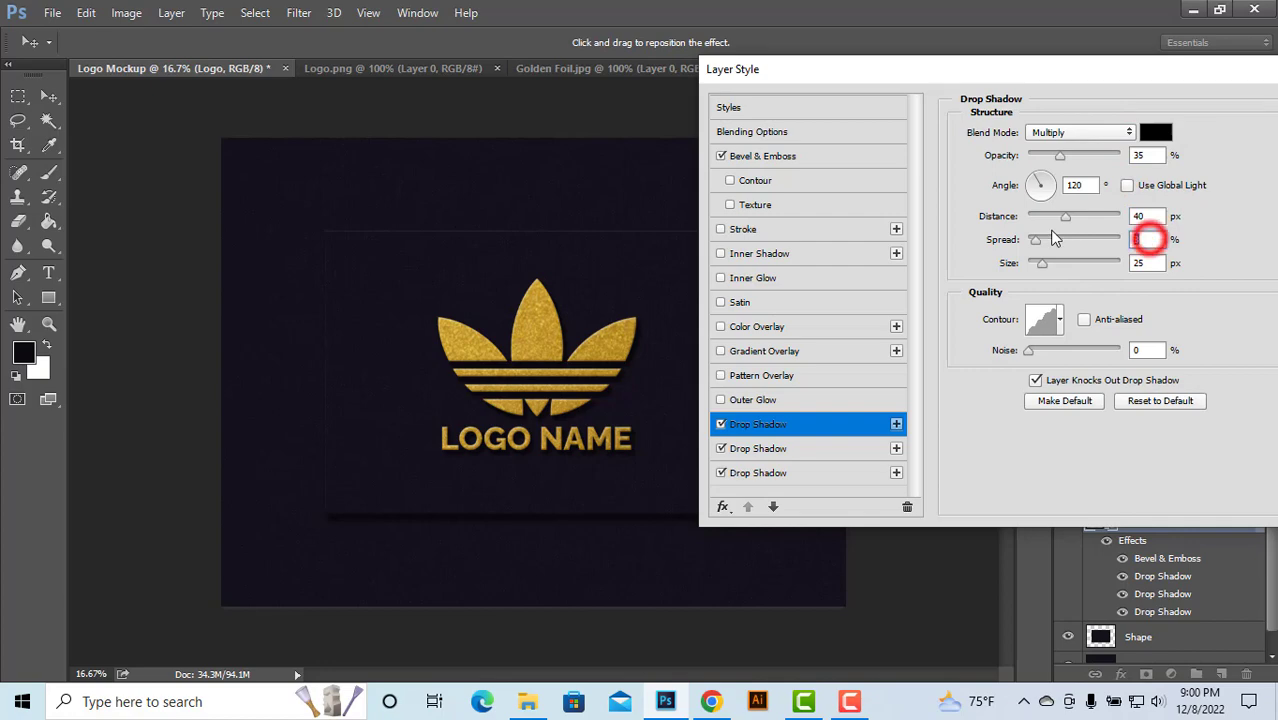
text(10)
drag(1141, 263, 1046, 265)
text(30)
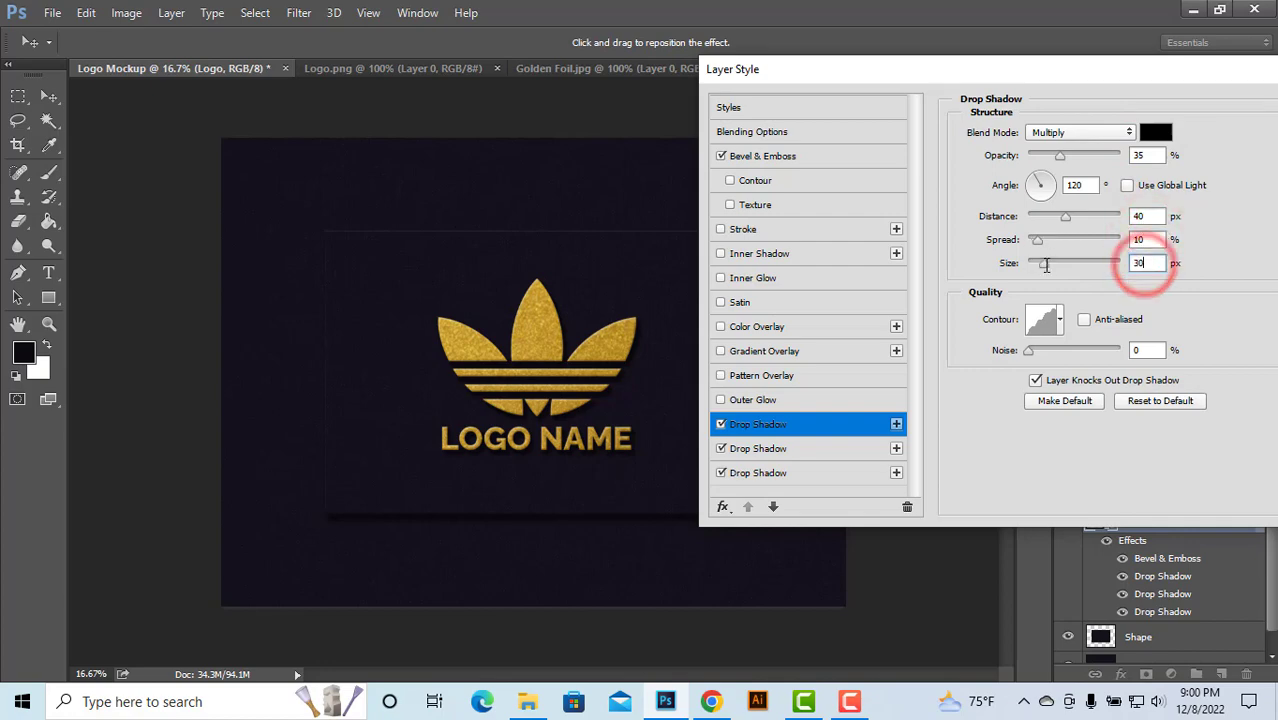
drag(1155, 68, 999, 106)
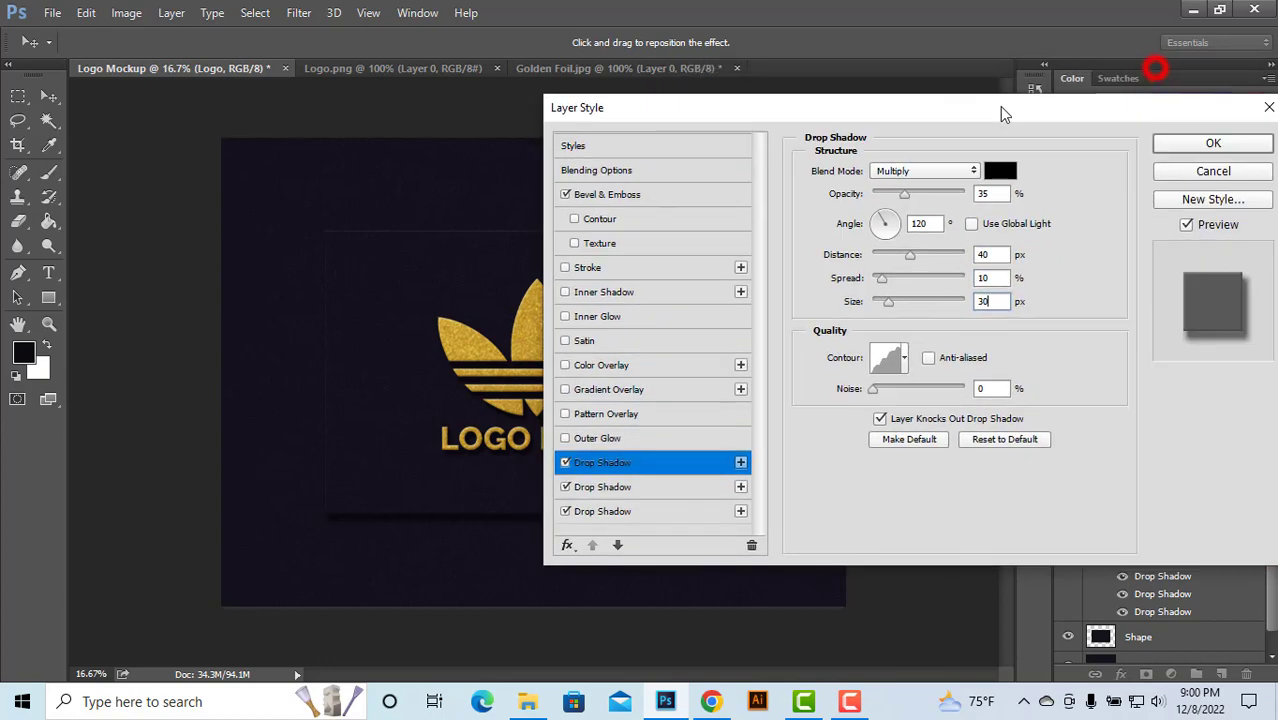
click(1213, 143)
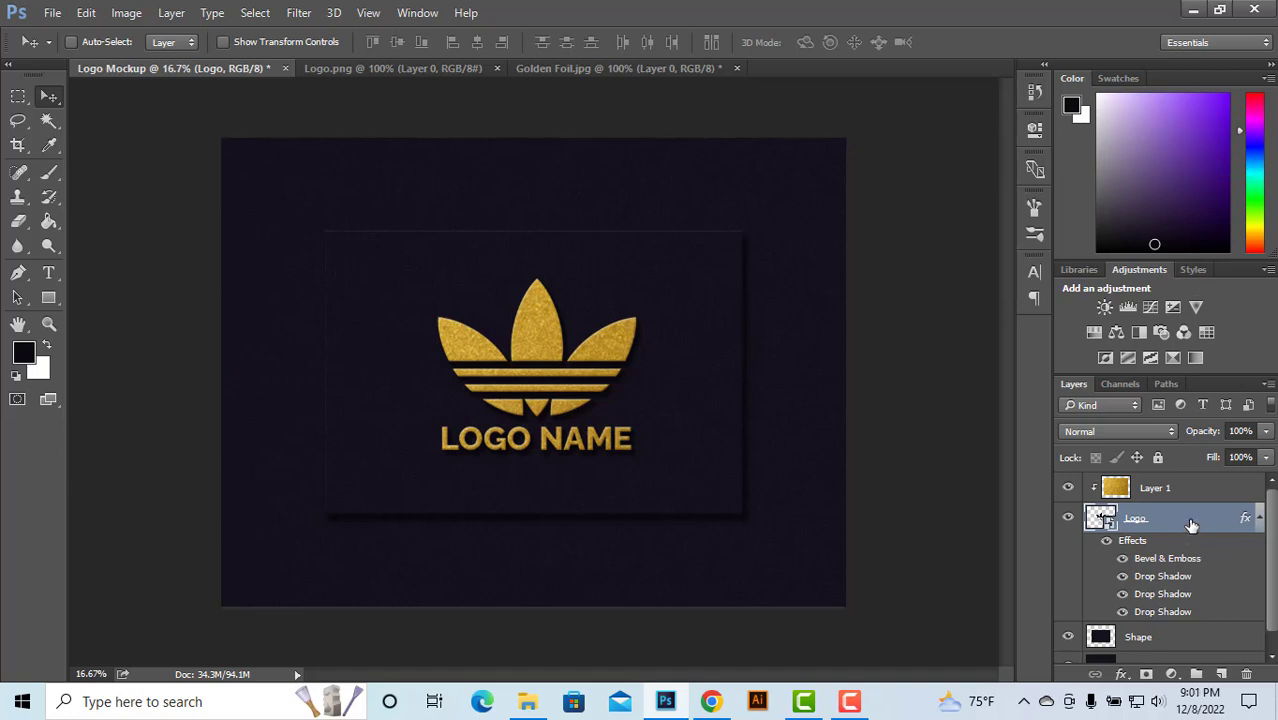
Step: Group the Shape and Background layers and name the group Background
scroll(1150, 620, down, 1)
click(1146, 618)
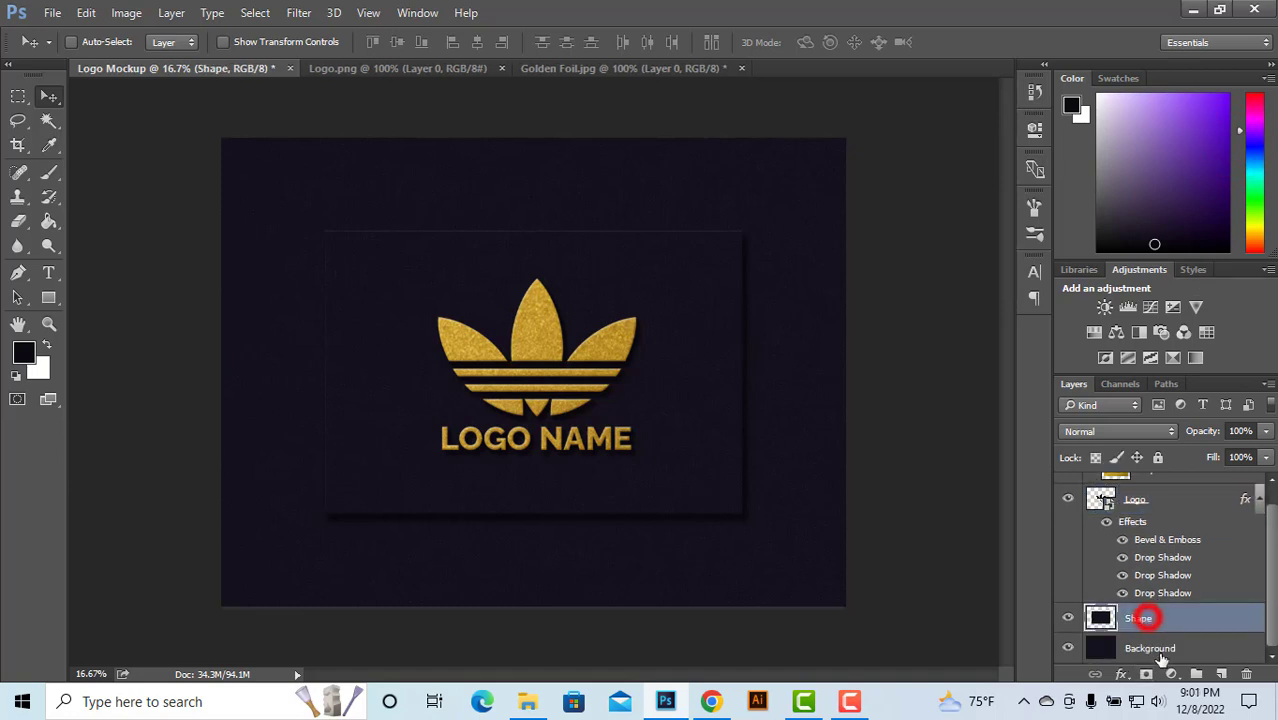
shift+click(1161, 649)
key(ctrl+g)
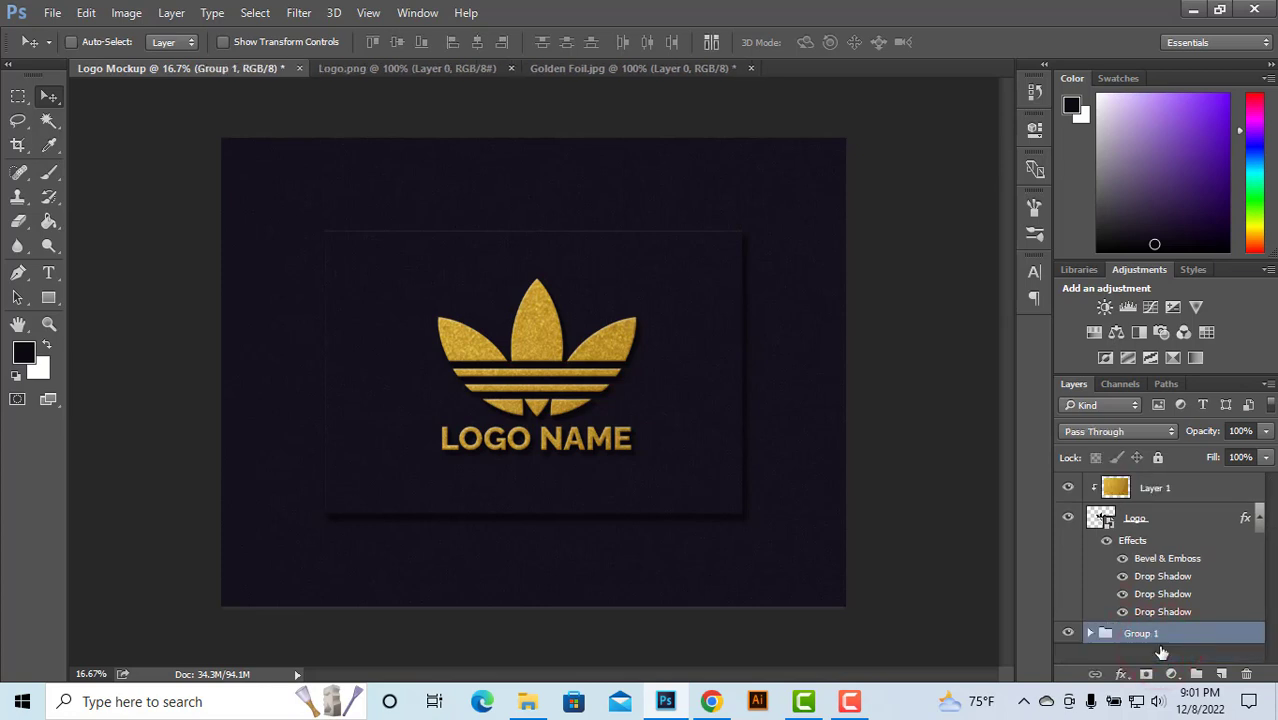
double_click(1143, 633)
text(Background)
click(1234, 648)
Step: Group the Logo layer with its clipped gold-foil layer and name the group Mockup
click(1163, 515)
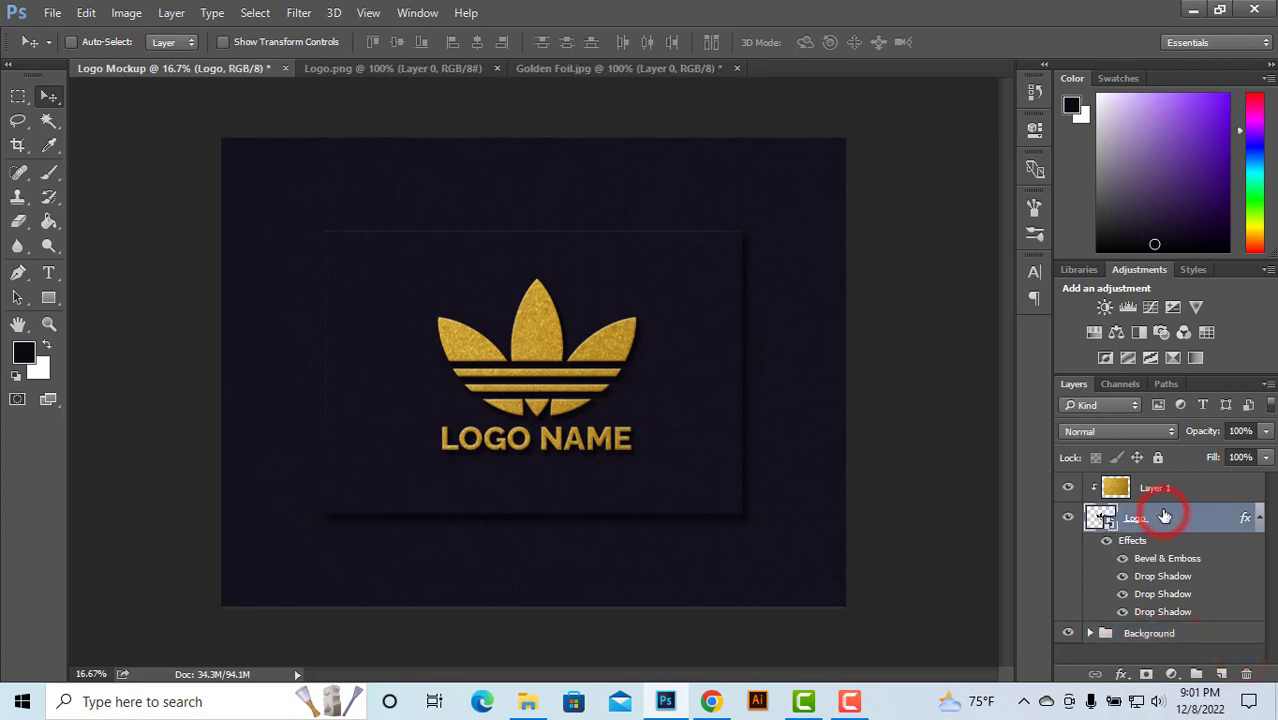
key(ctrl+g)
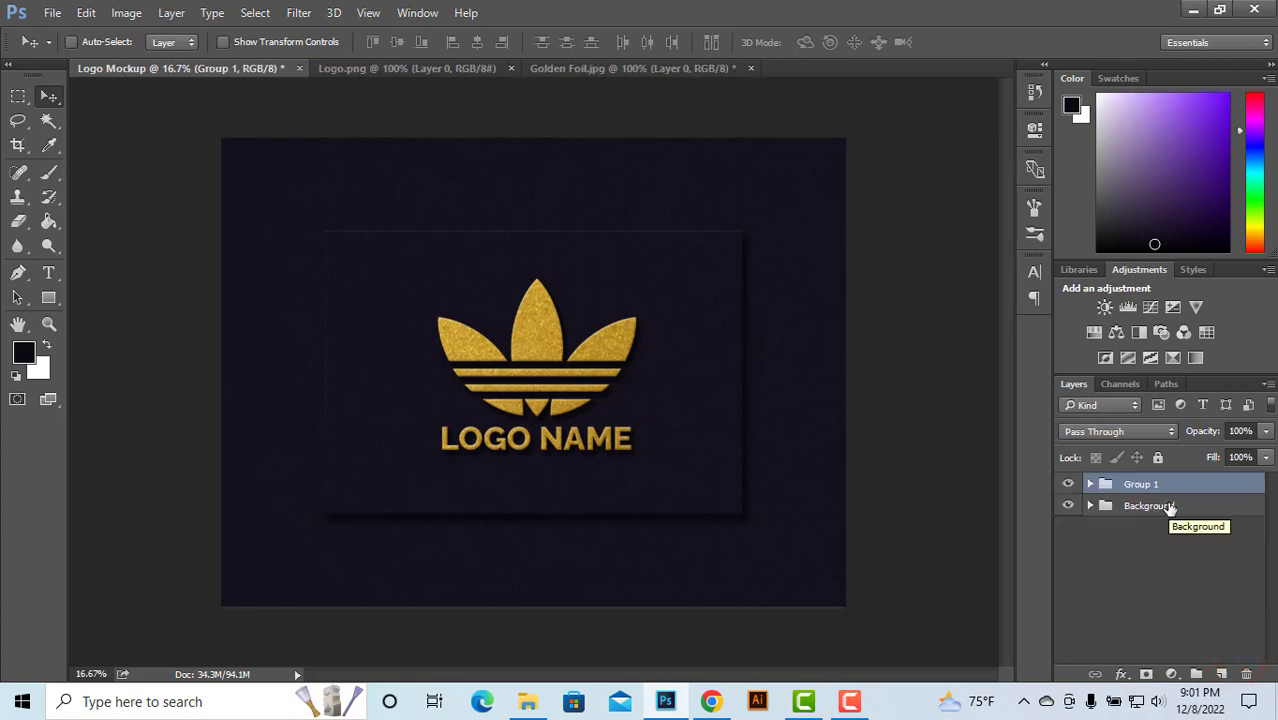
double_click(1141, 484)
text(Mockup)
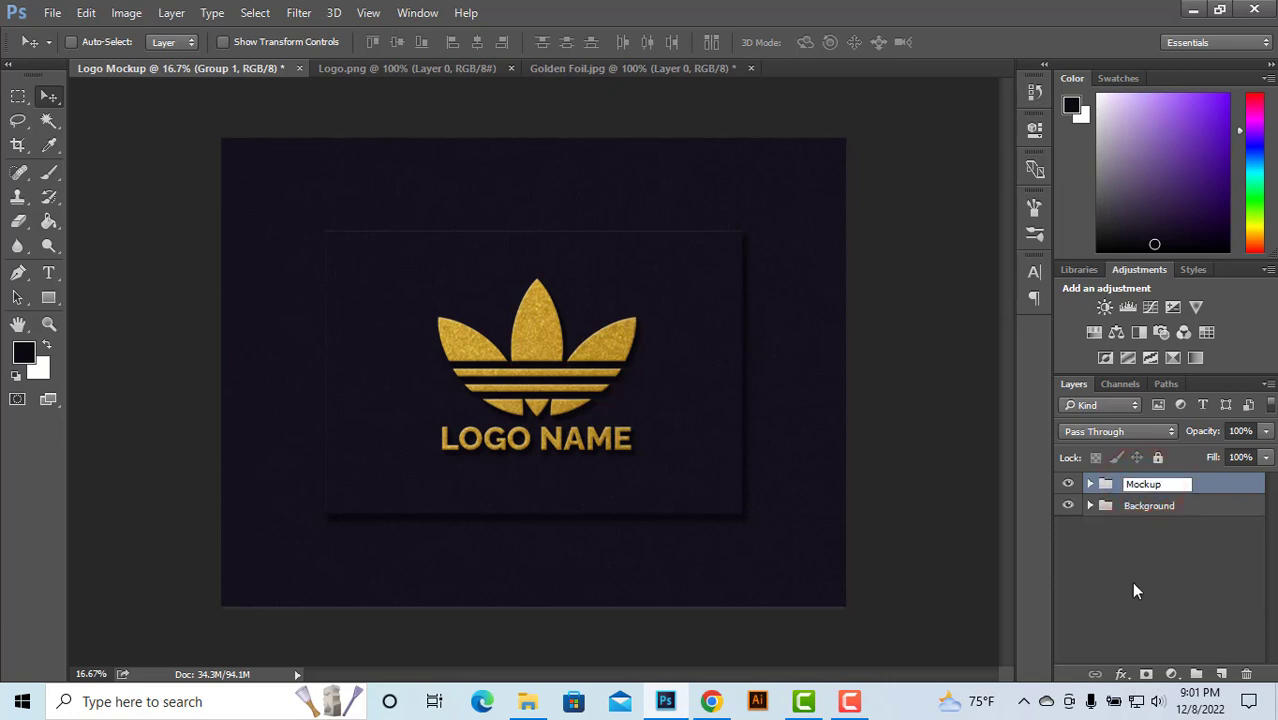
click(1123, 582)
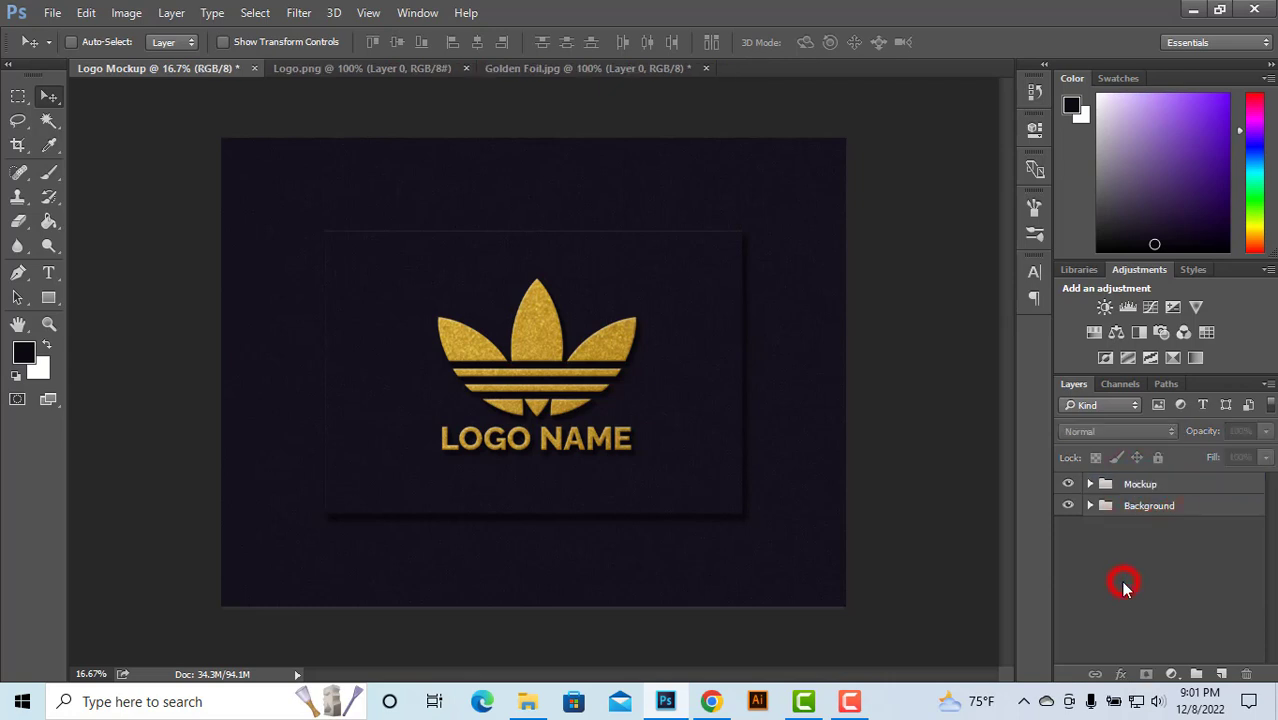
Step: Create a new layer above the Mockup group and choose the Foreground to Background gradient for the Gradient tool
click(1193, 484)
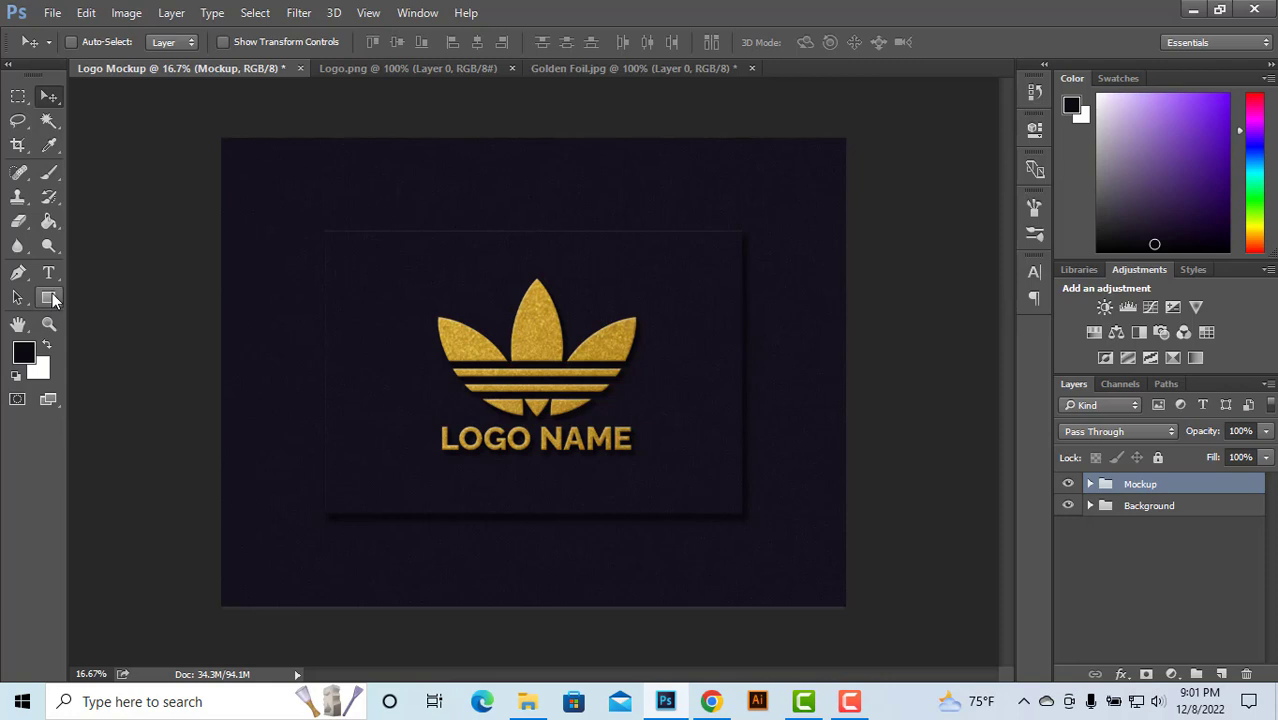
drag(48, 222, 82, 215)
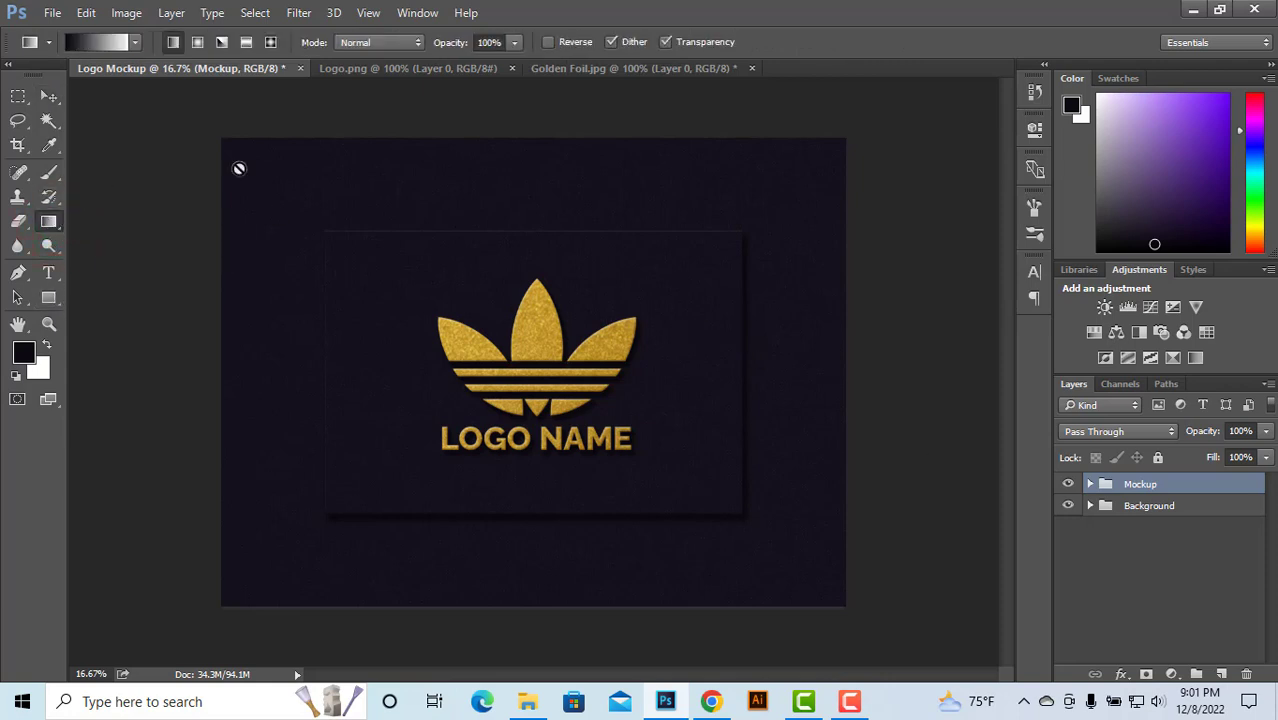
click(1221, 674)
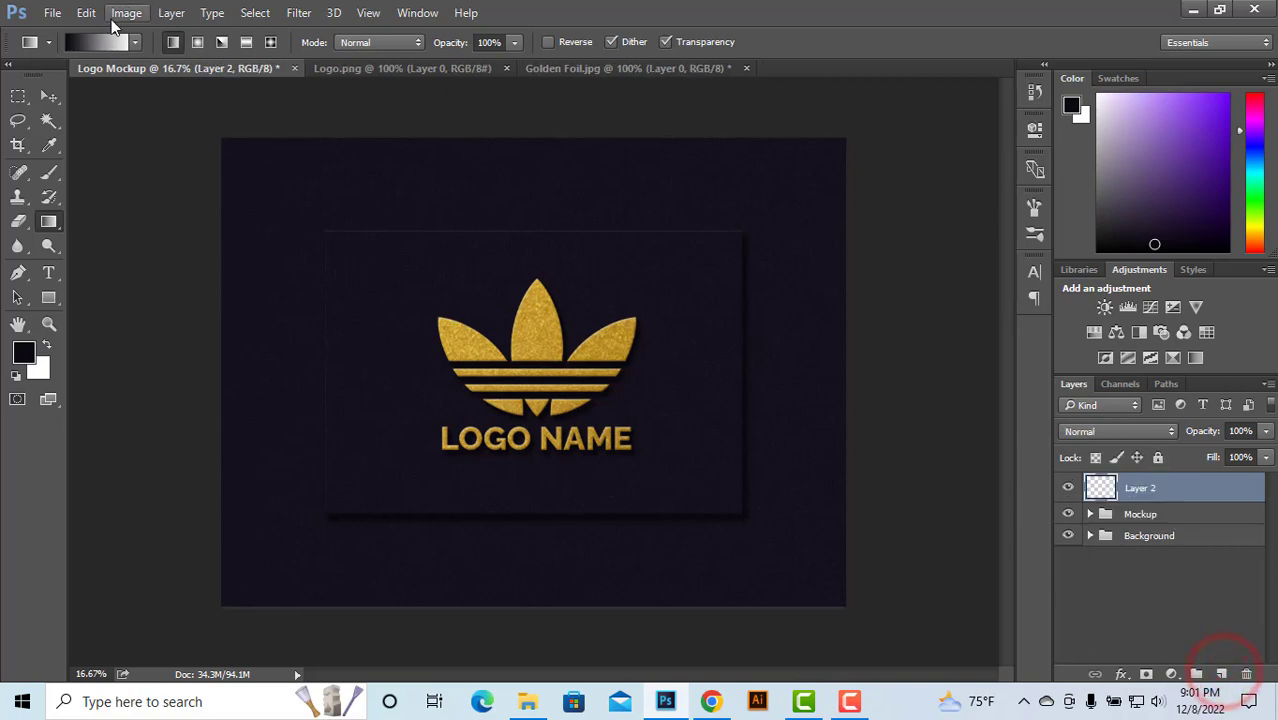
click(101, 36)
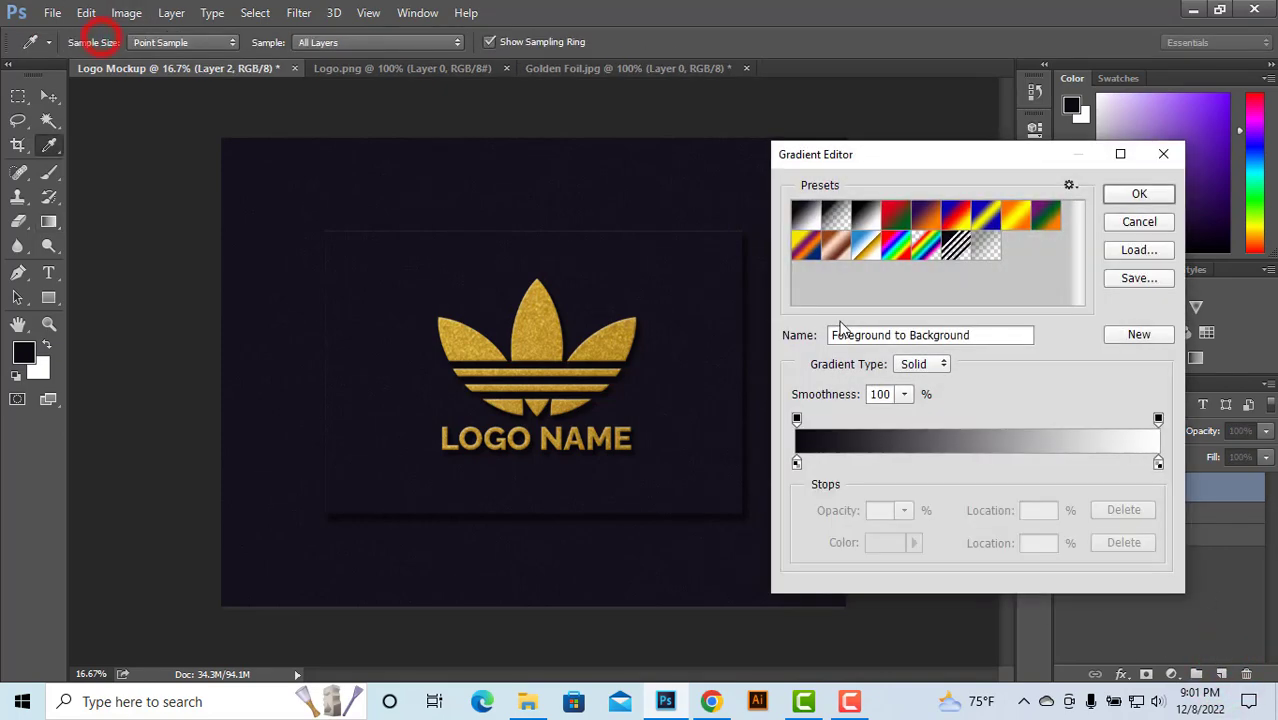
click(1140, 195)
Step: Fill the new layer with a diagonal gradient, dark at the canvas's lower-right corner and white at the upper-left, and set its blend mode to Overlay
drag(251, 157, 783, 516)
drag(853, 605, 334, 228)
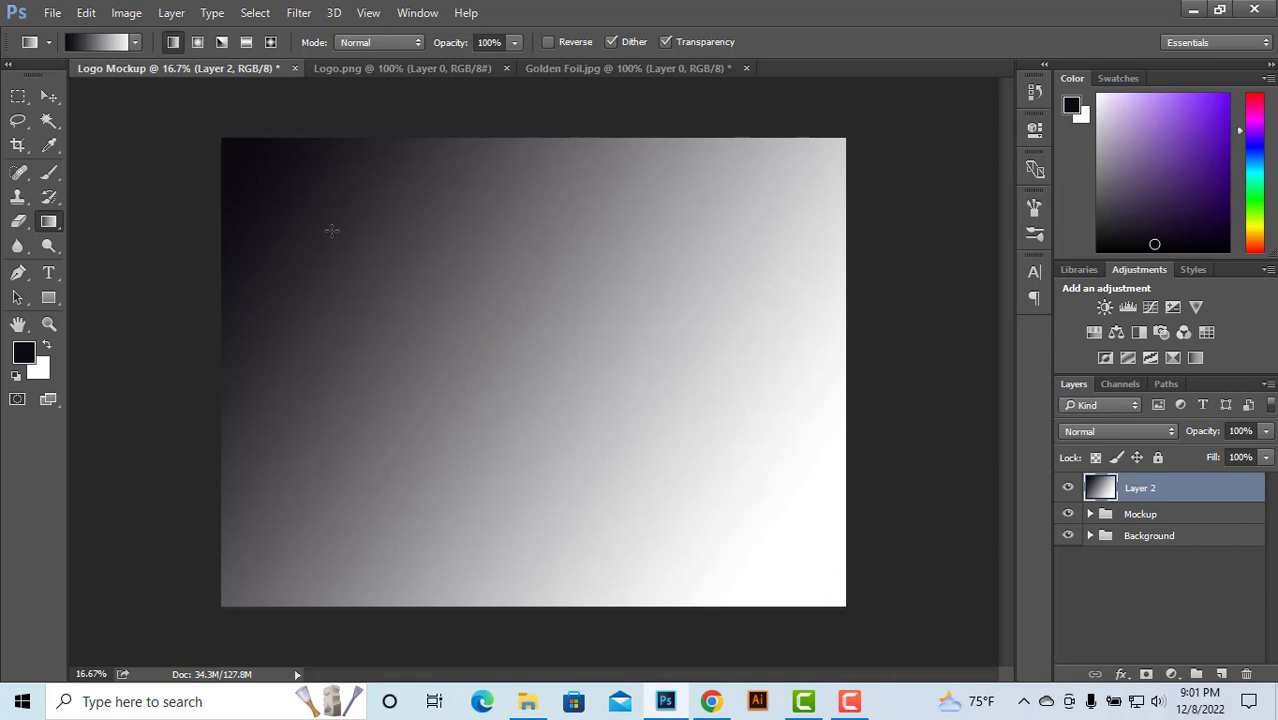
drag(825, 618, 191, 142)
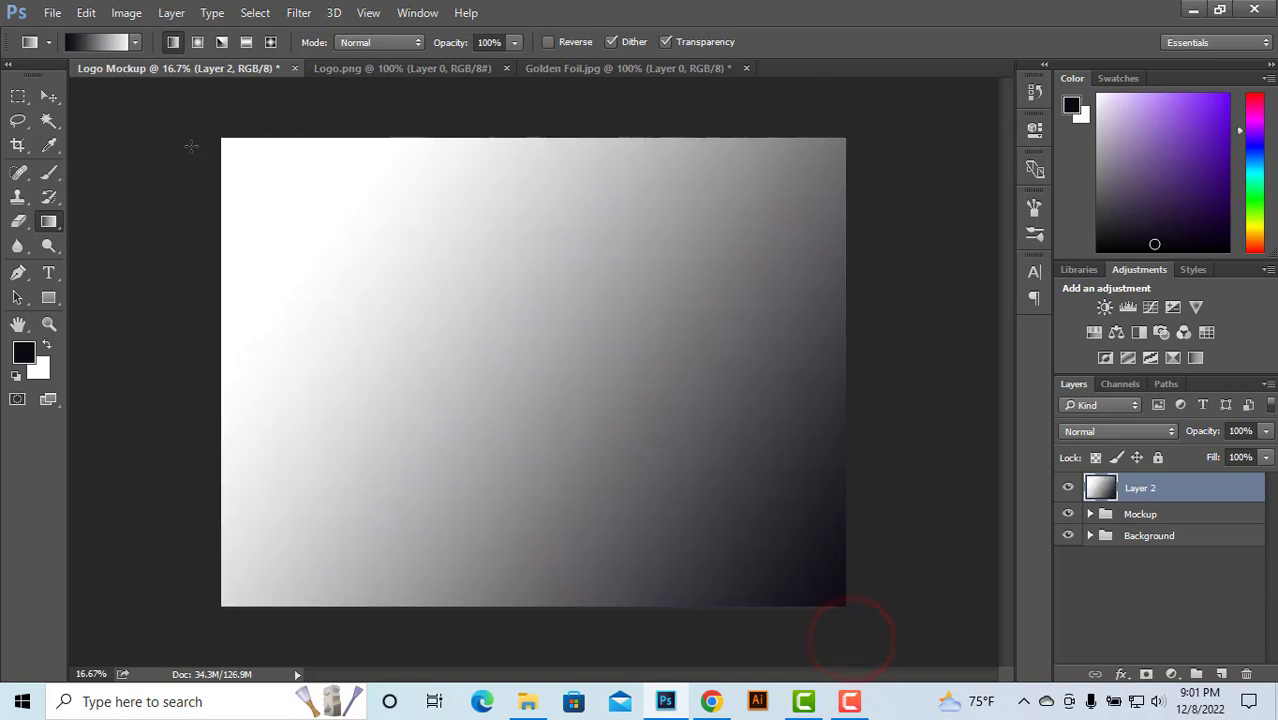
drag(890, 626, 183, 121)
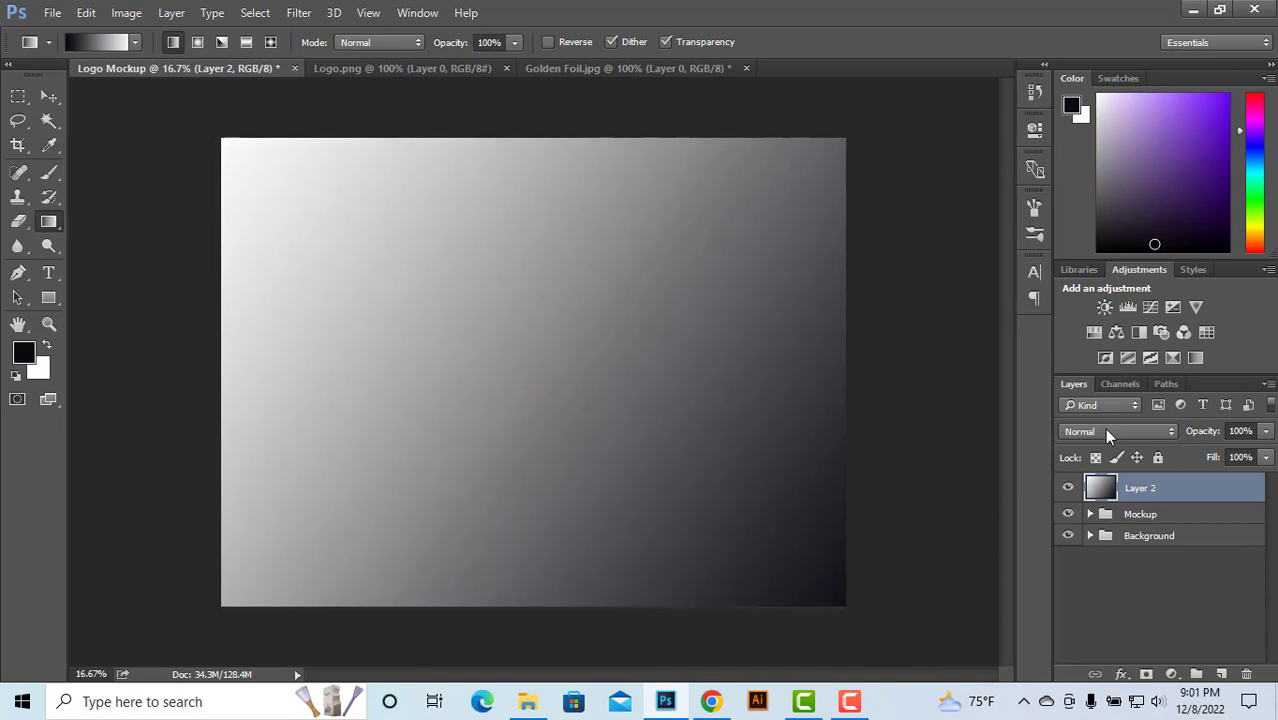
click(1106, 432)
click(1078, 238)
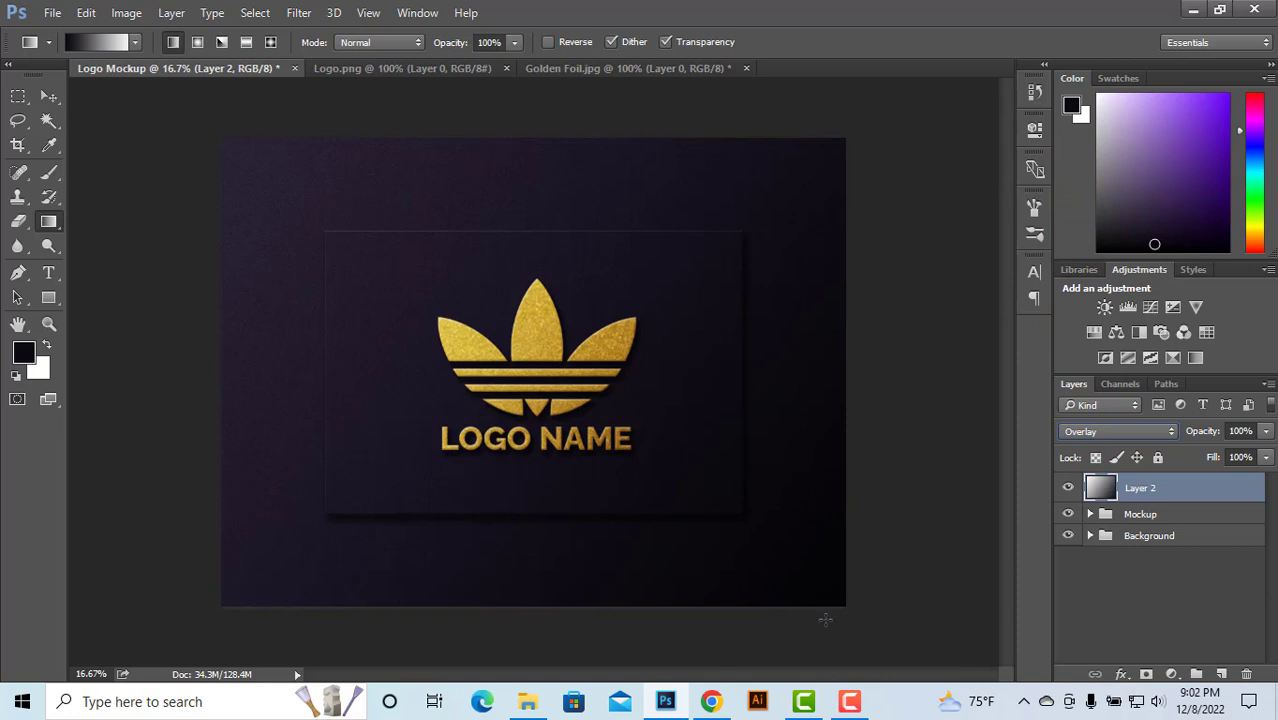
Step: Redraw the overlay gradient from the canvas's lower-right corner to just inside its upper-left corner to refine the lighting
drag(825, 619, 322, 200)
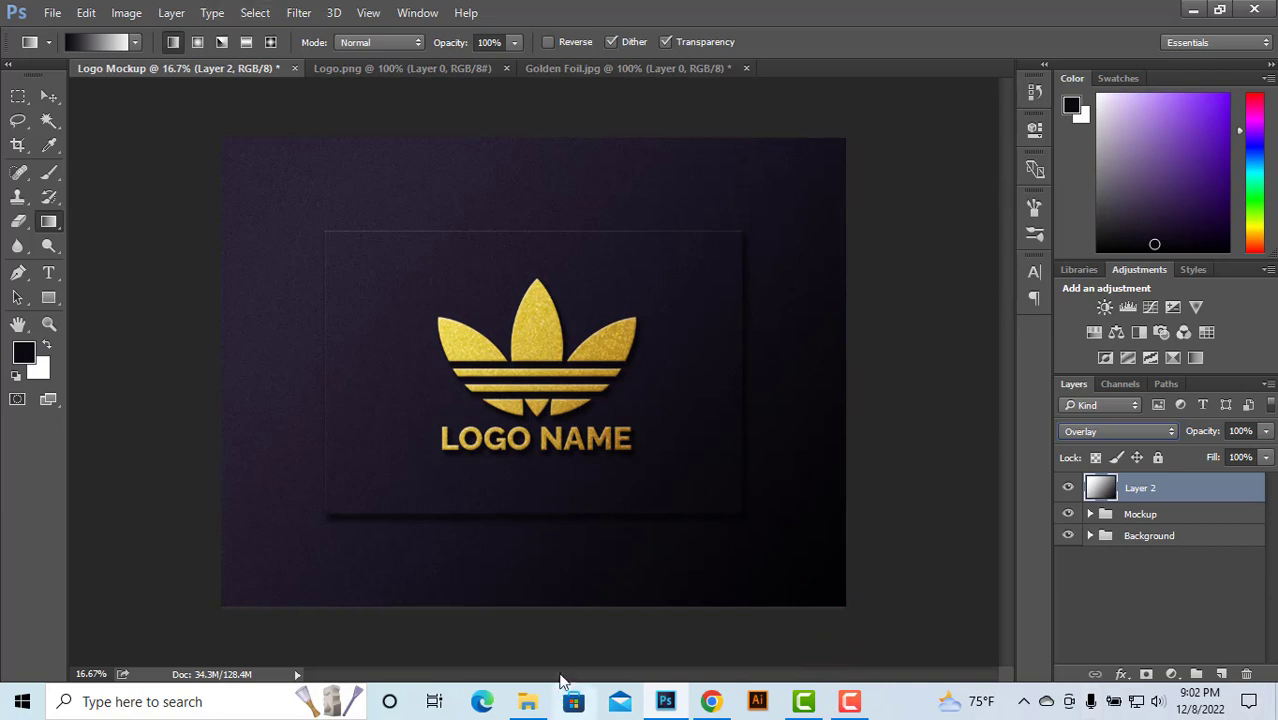
drag(827, 599, 256, 153)
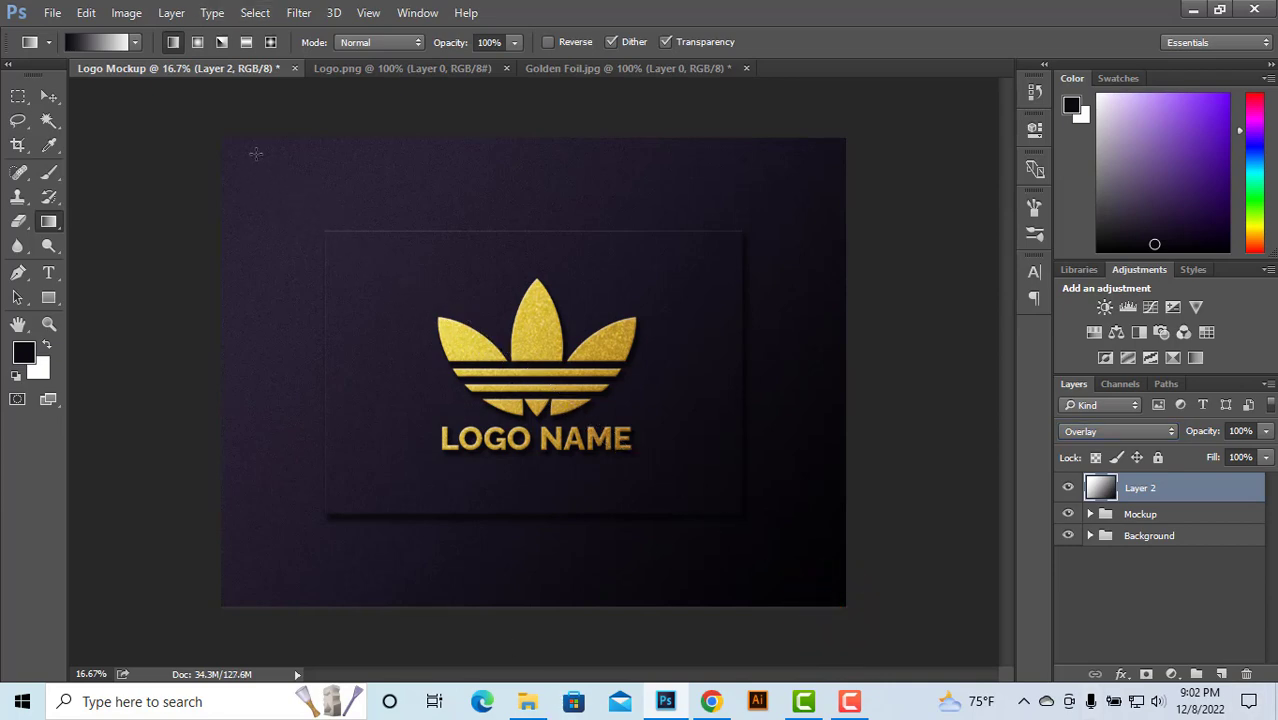
drag(764, 604, 268, 160)
drag(816, 609, 283, 161)
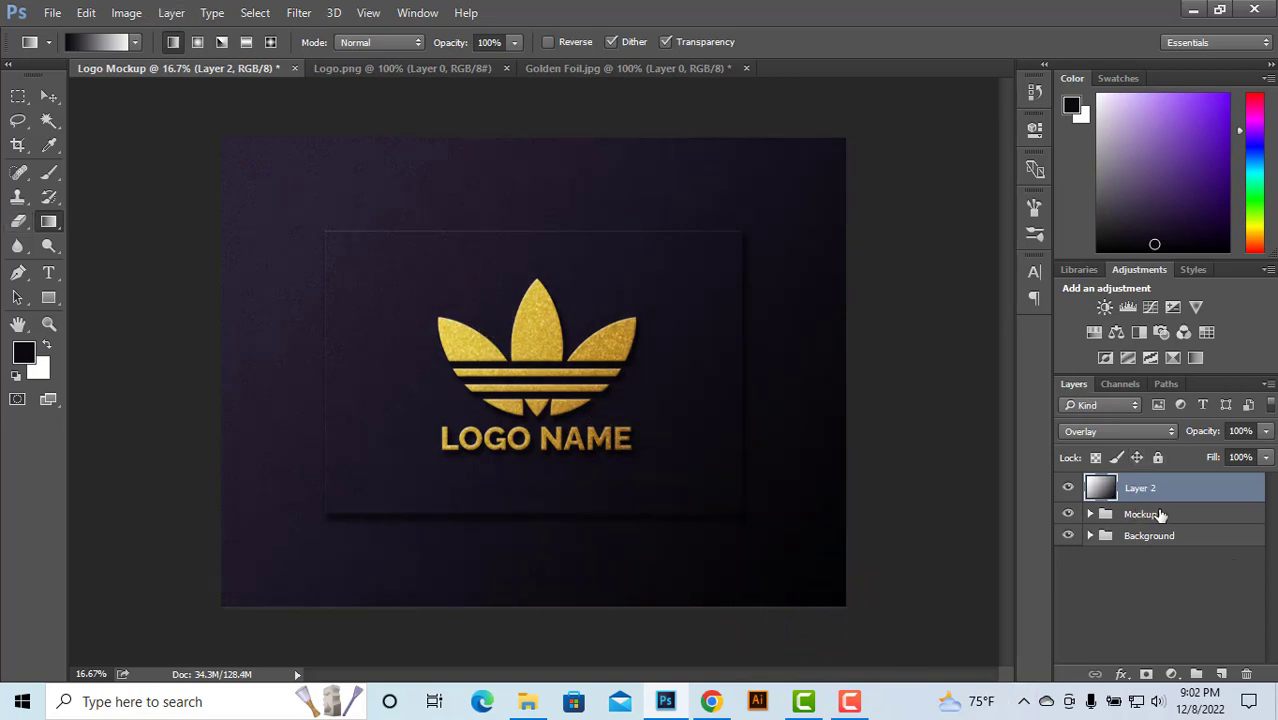
Step: Add a Curves adjustment layer above the gradient layer and place a midpoint on the RGB curve, keeping it close to the diagonal
click(1172, 674)
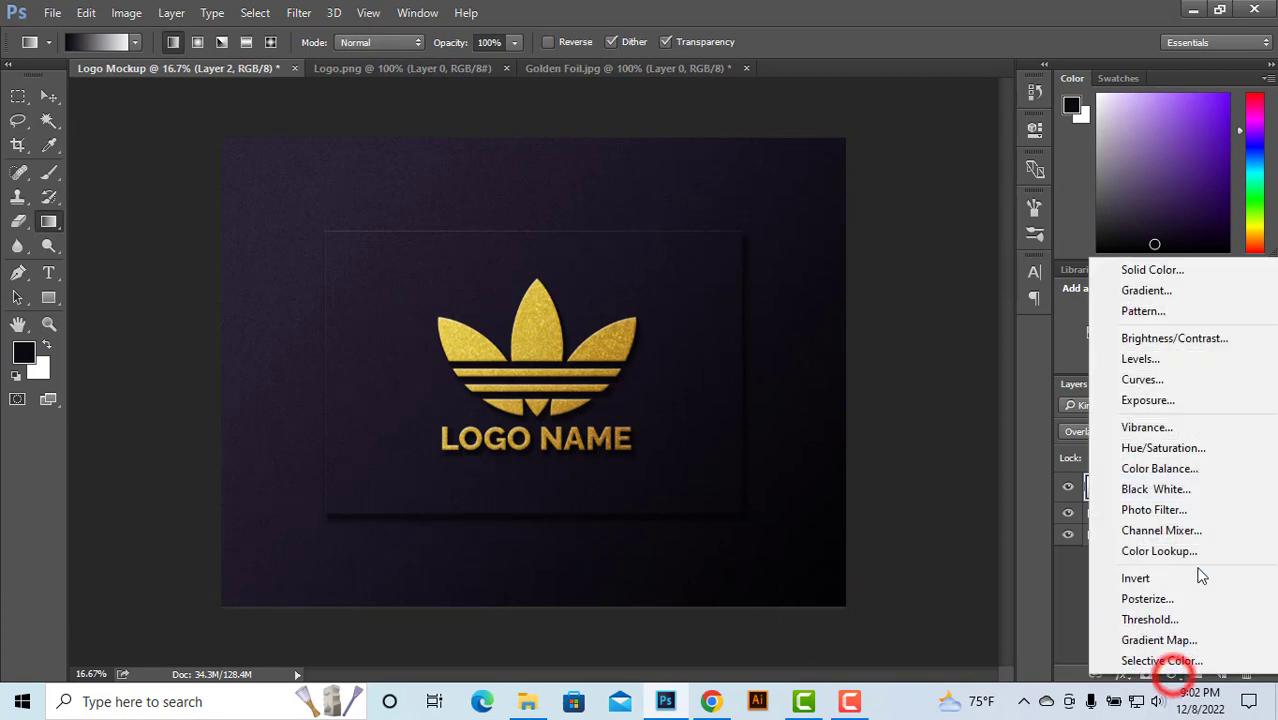
click(1165, 380)
click(891, 305)
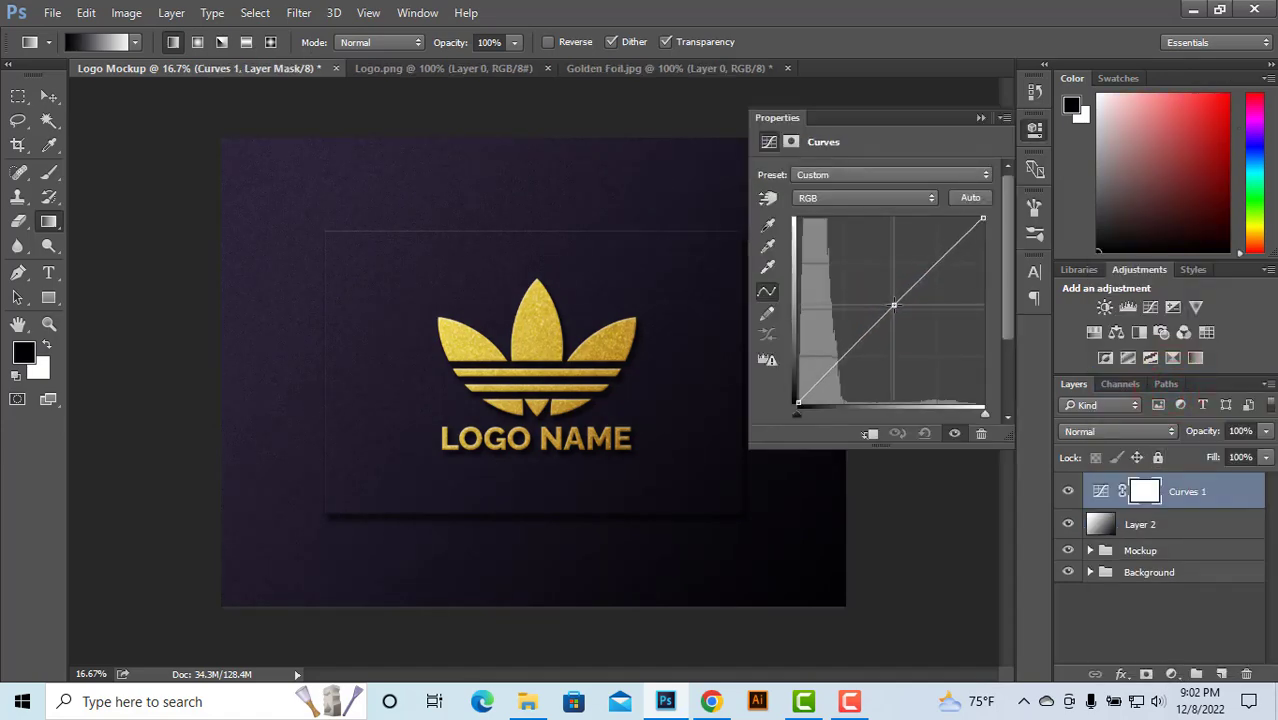
drag(891, 304, 897, 306)
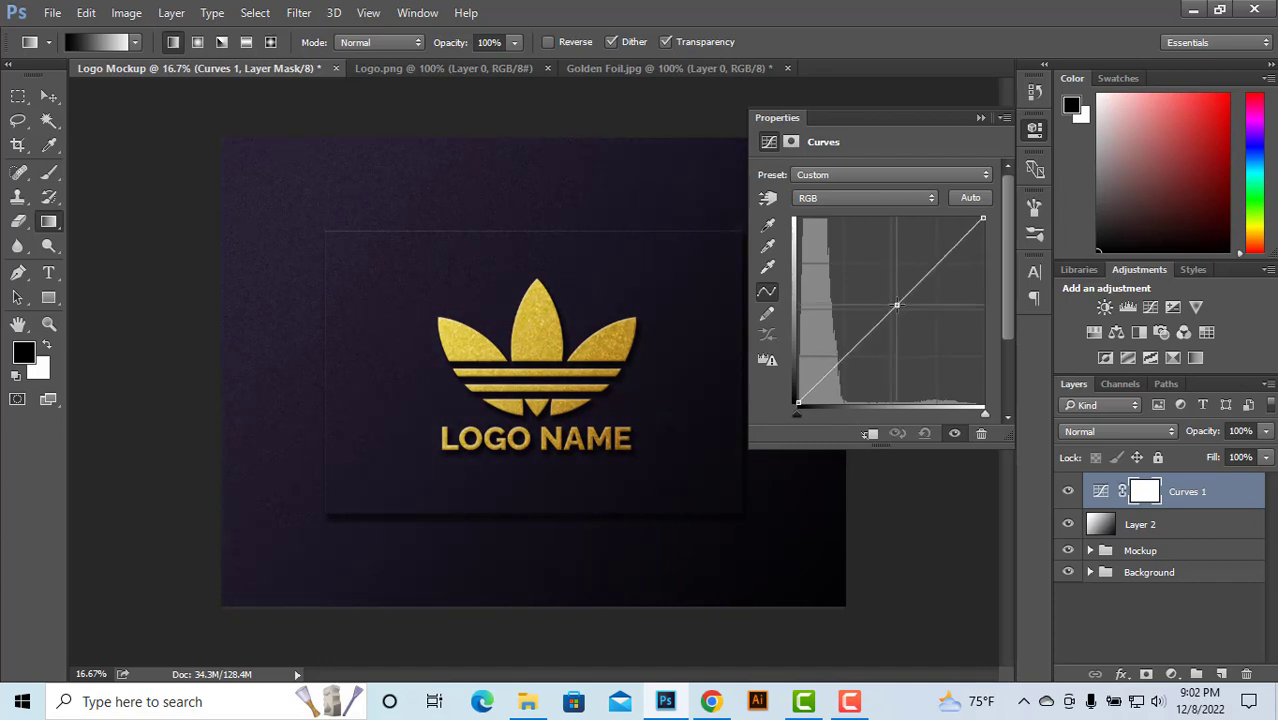
click(981, 117)
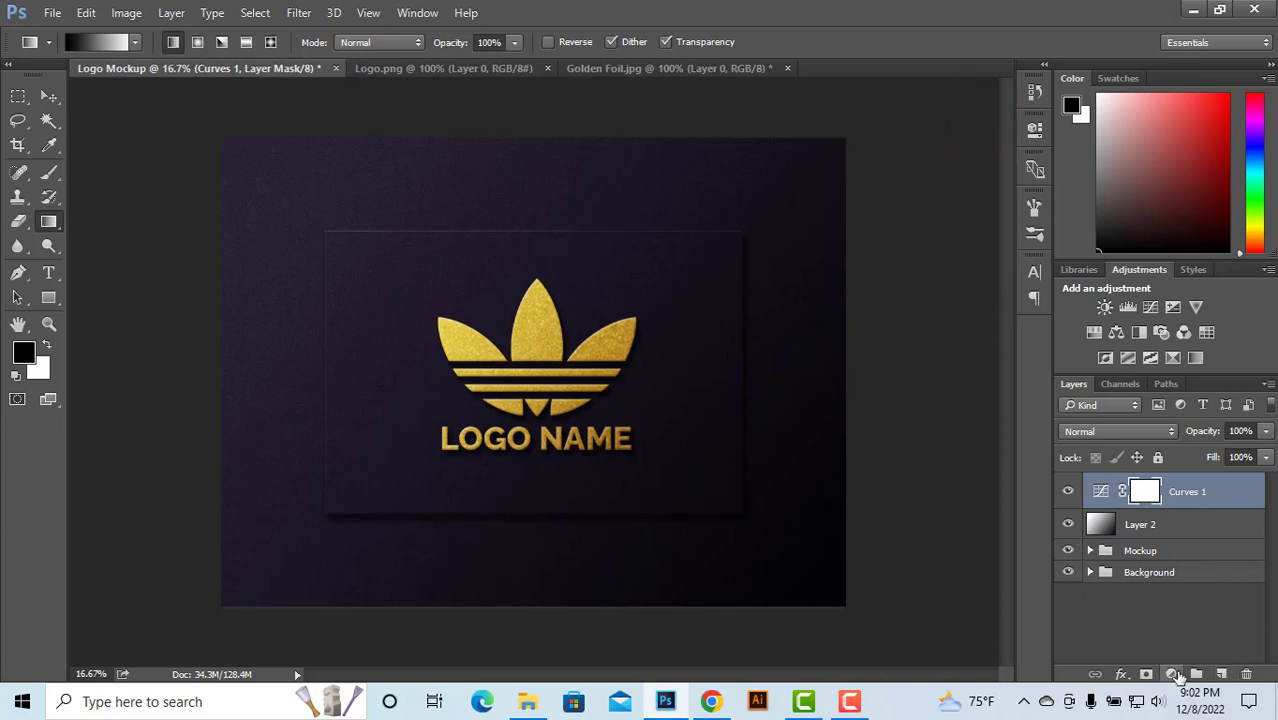
Step: Add a Brightness/Contrast adjustment layer with brightness 6 and contrast -1
click(1173, 674)
click(1200, 332)
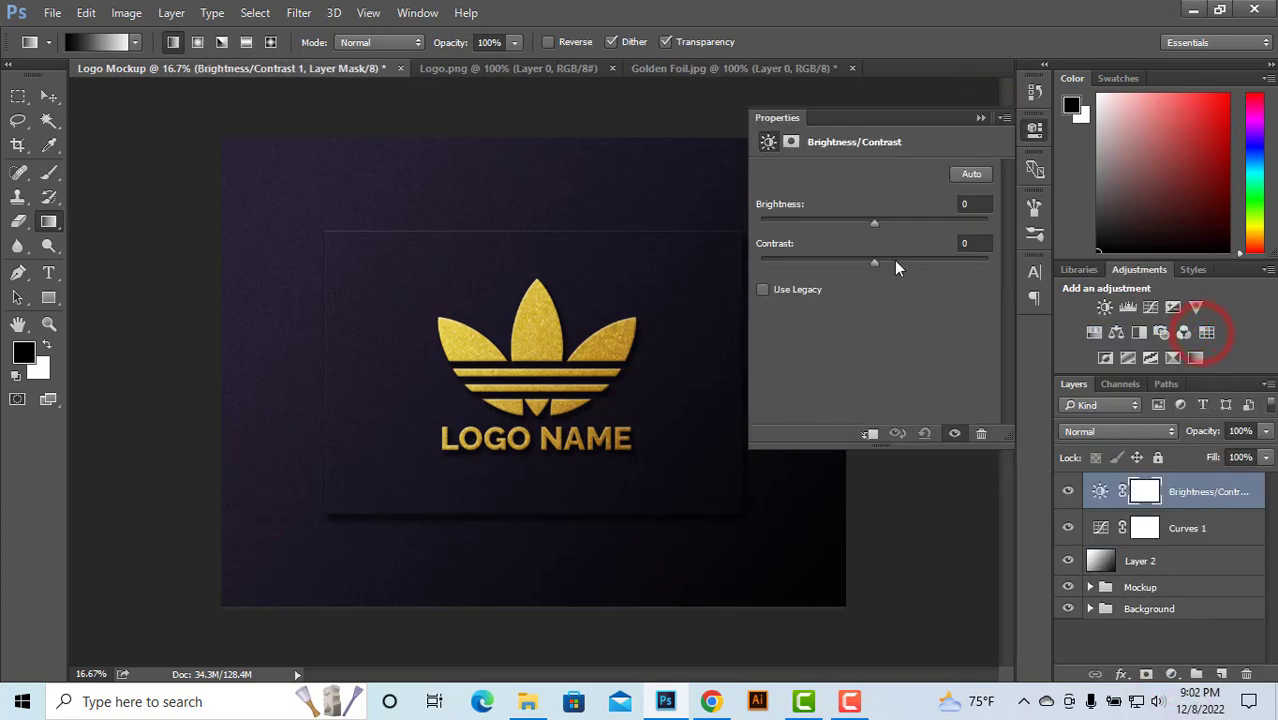
drag(875, 223, 872, 261)
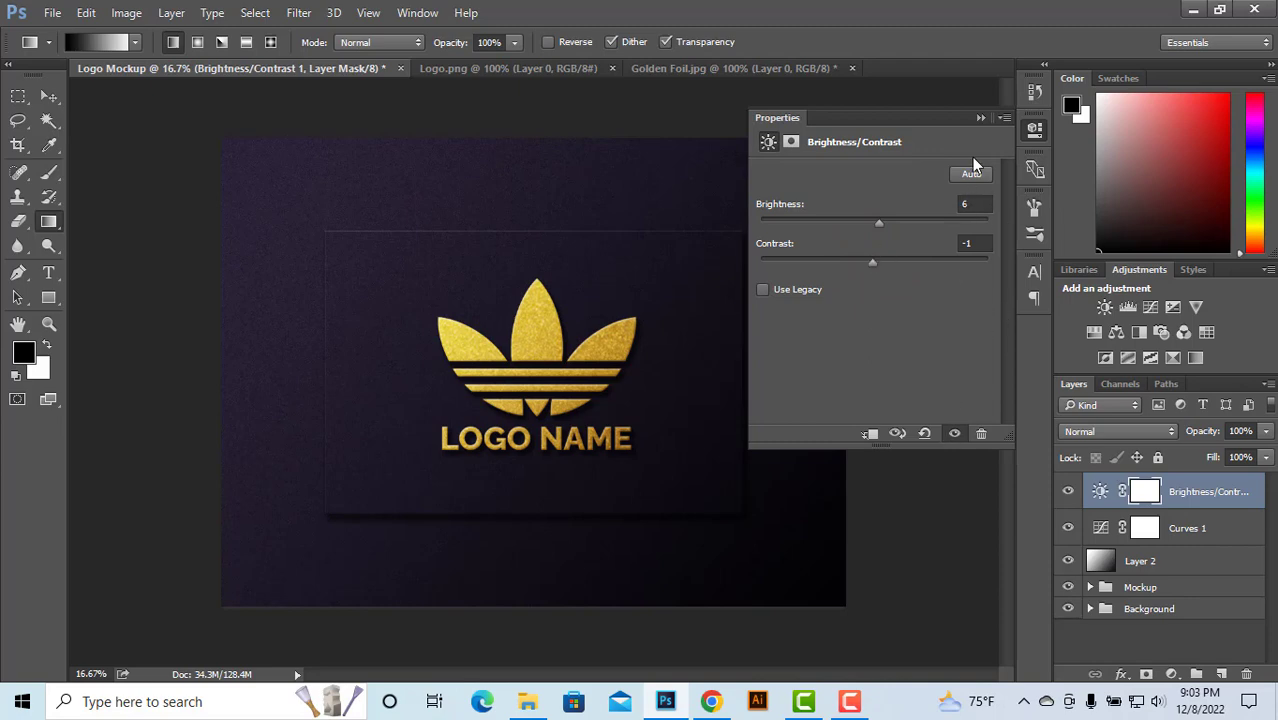
click(980, 116)
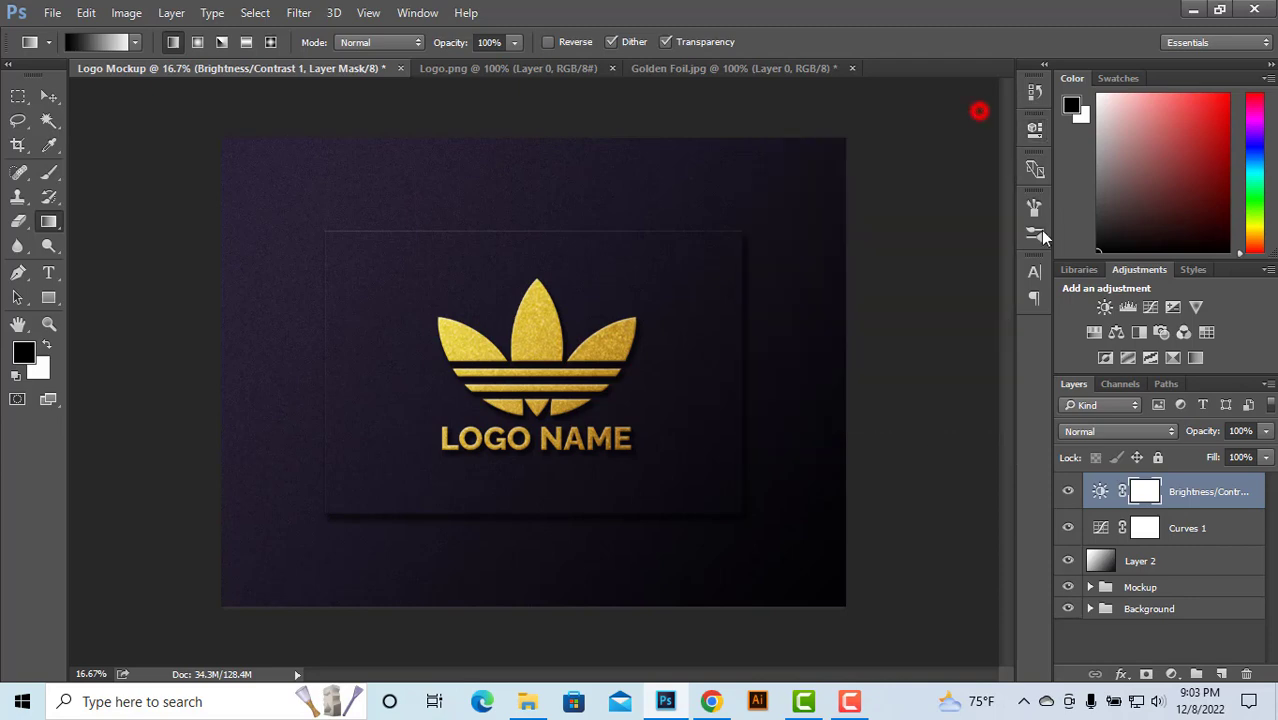
Step: Group the Brightness/Contrast, Curves and gradient layers and name the group "Adjustment"
click(1180, 558)
click(1176, 488)
shift+click(1155, 563)
key(ctrl+g)
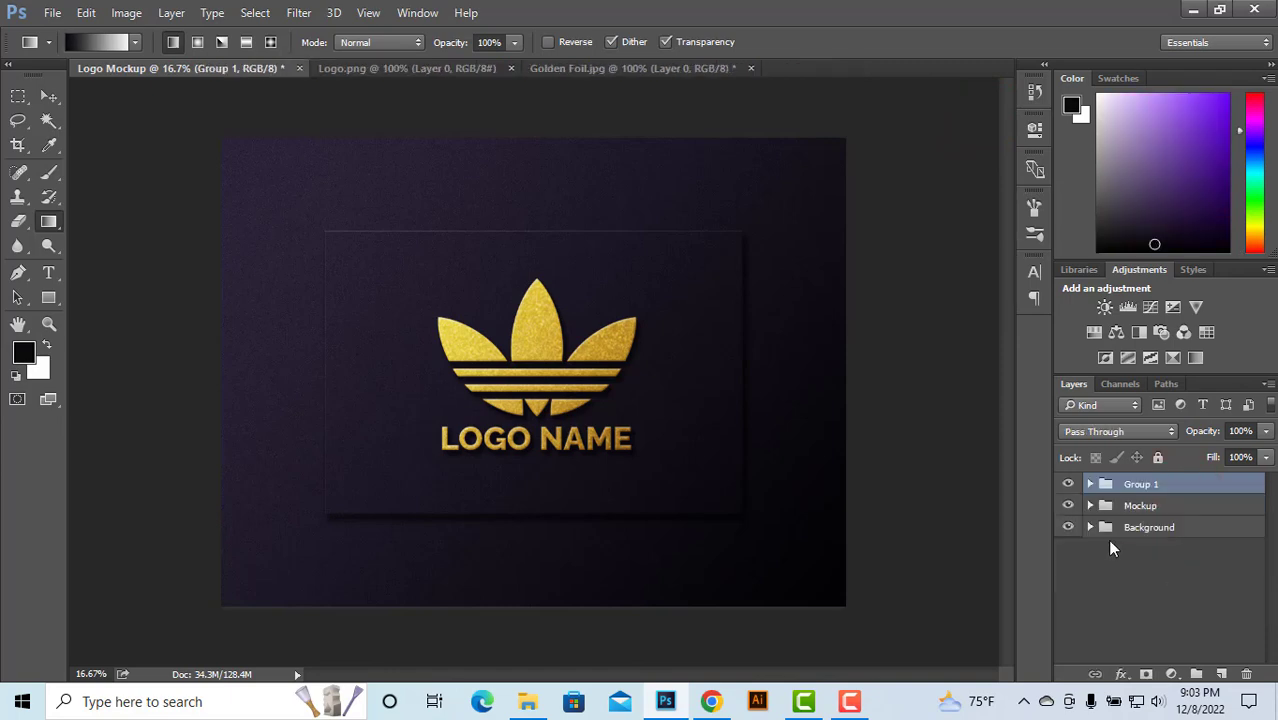
double_click(1133, 484)
text(a)
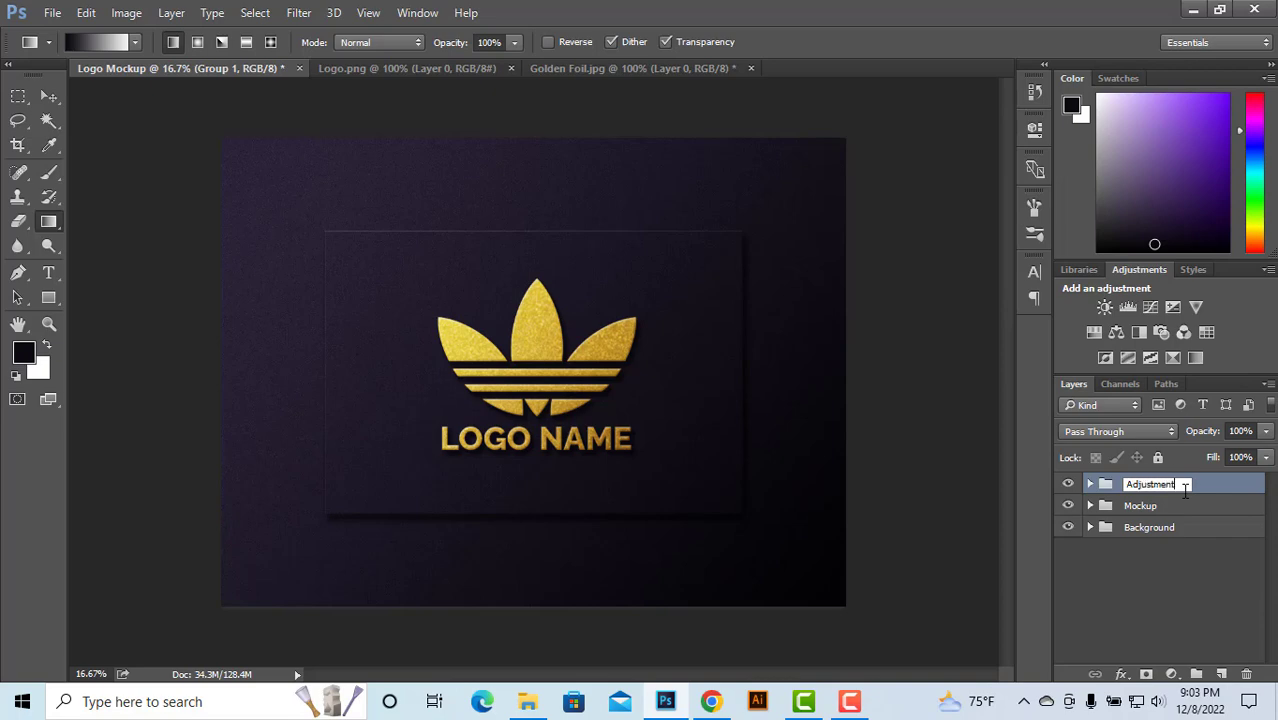
click(1183, 604)
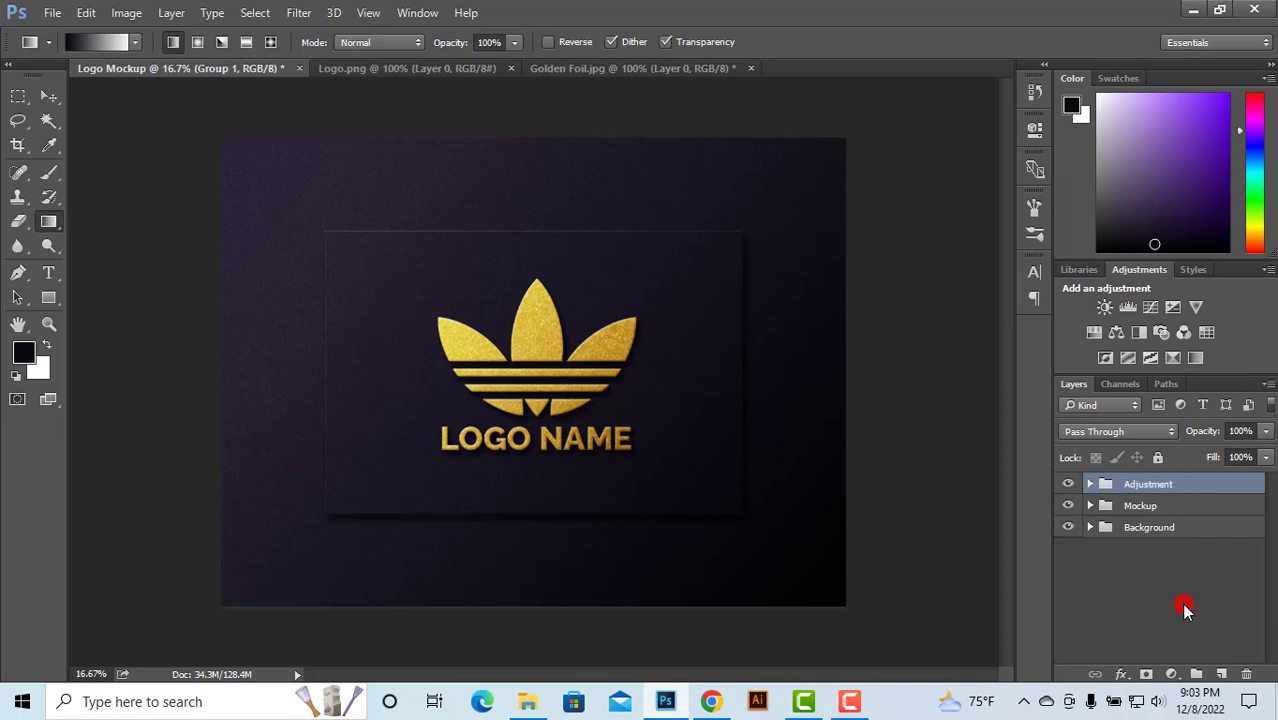
Step: Duplicate the Logo smart object in the Mockup group and move the copy up into the Adjustment group
click(1089, 506)
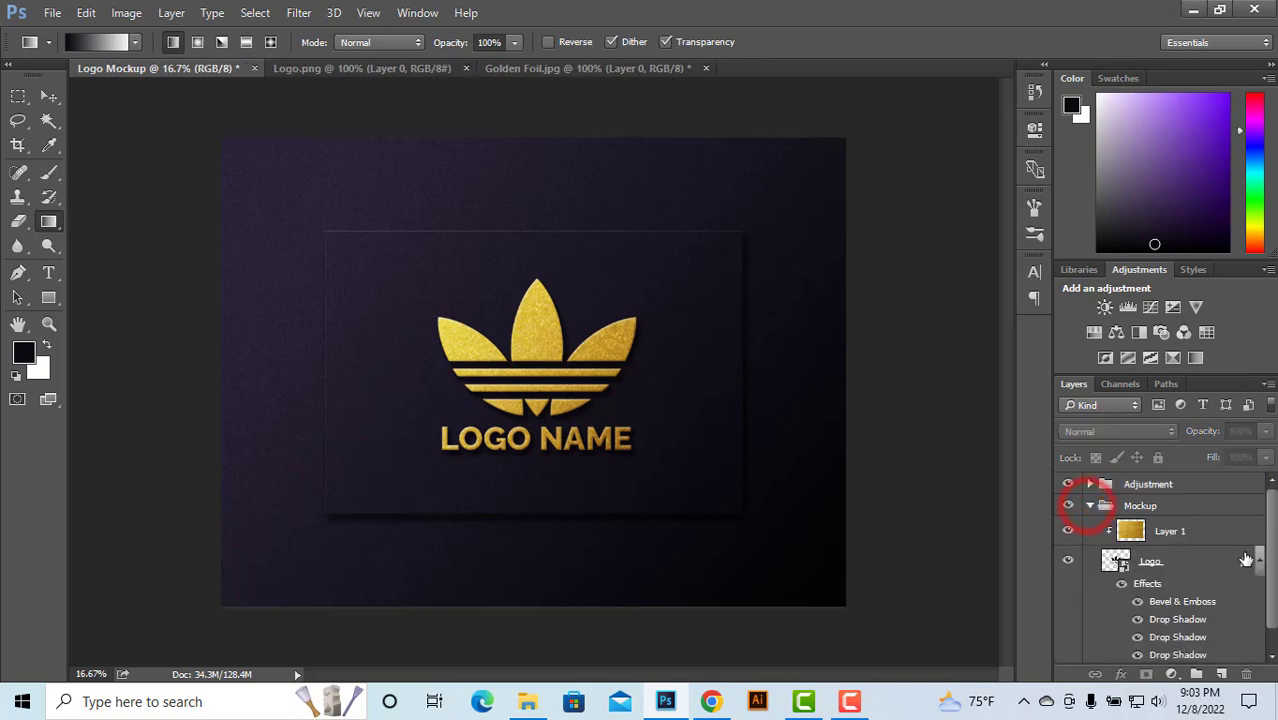
click(1186, 566)
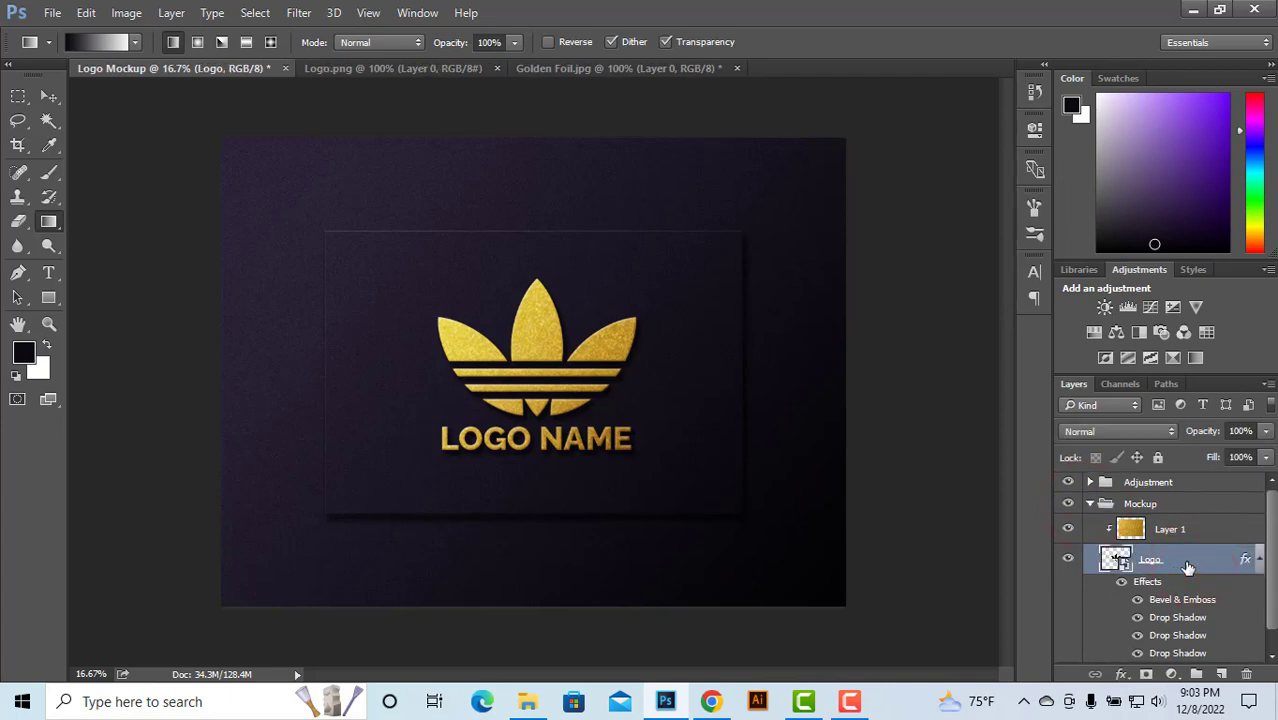
key(ctrl+j)
scroll(1249, 622, down, 2)
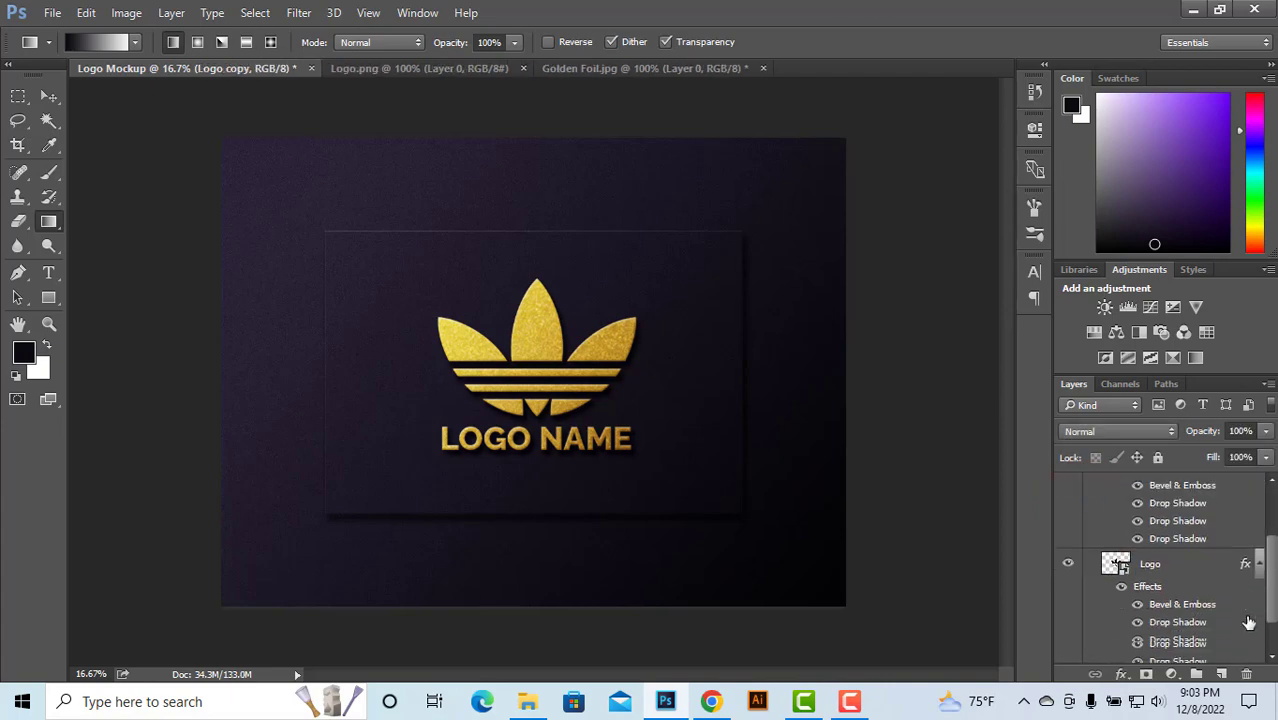
scroll(1249, 622, up, 3)
drag(1208, 556, 1198, 484)
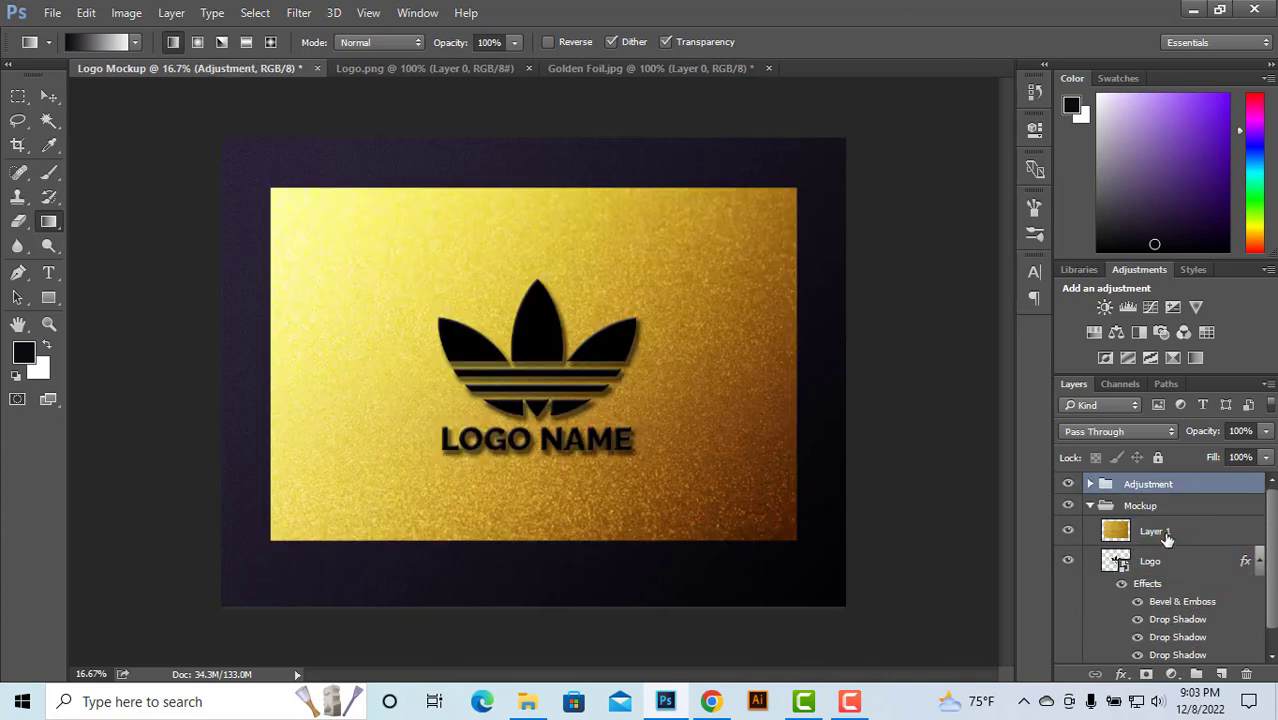
Step: Clip the gold foil Layer 1 to the Logo layer again and collapse the Mockup group
click(1171, 561)
click(1162, 531)
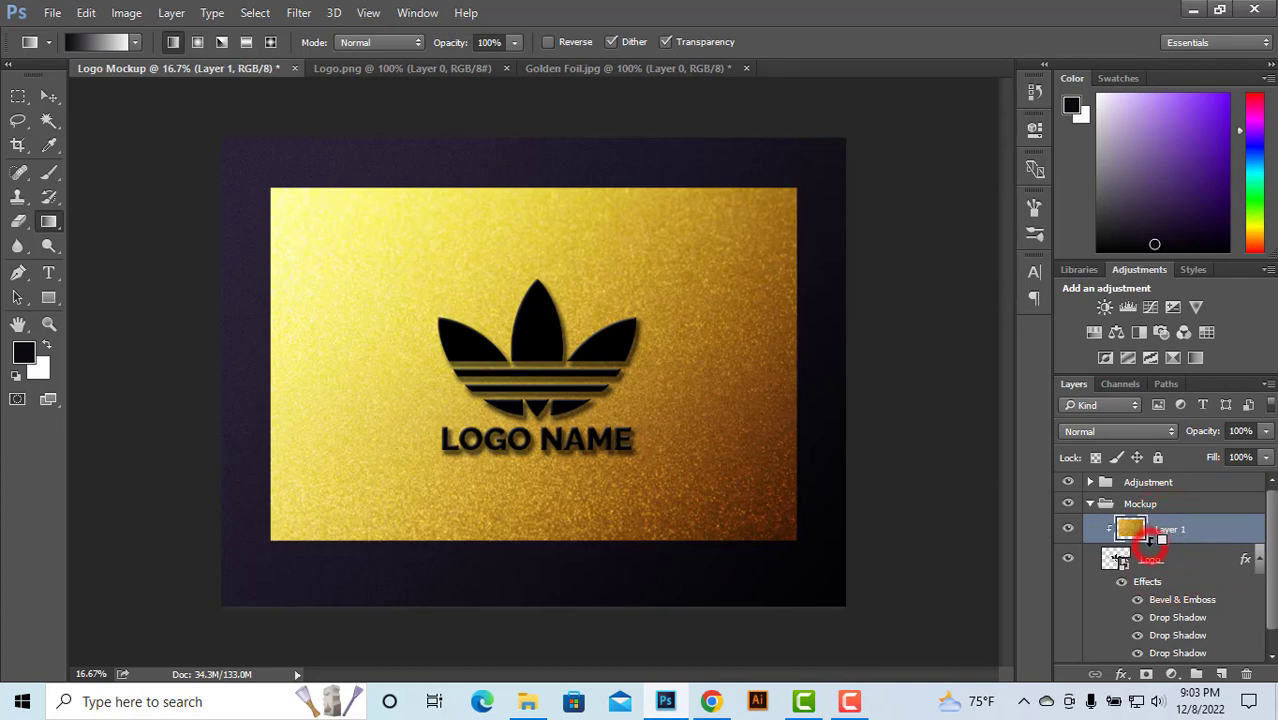
alt+click(1152, 542)
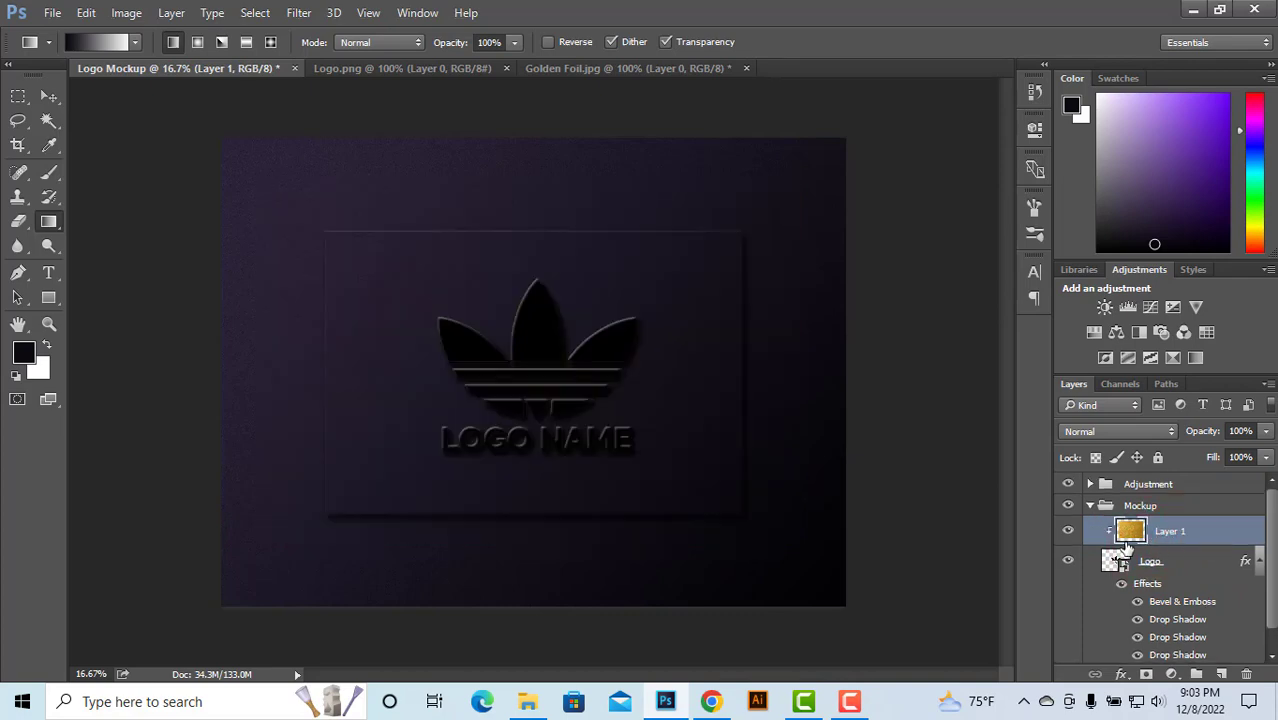
click(1090, 505)
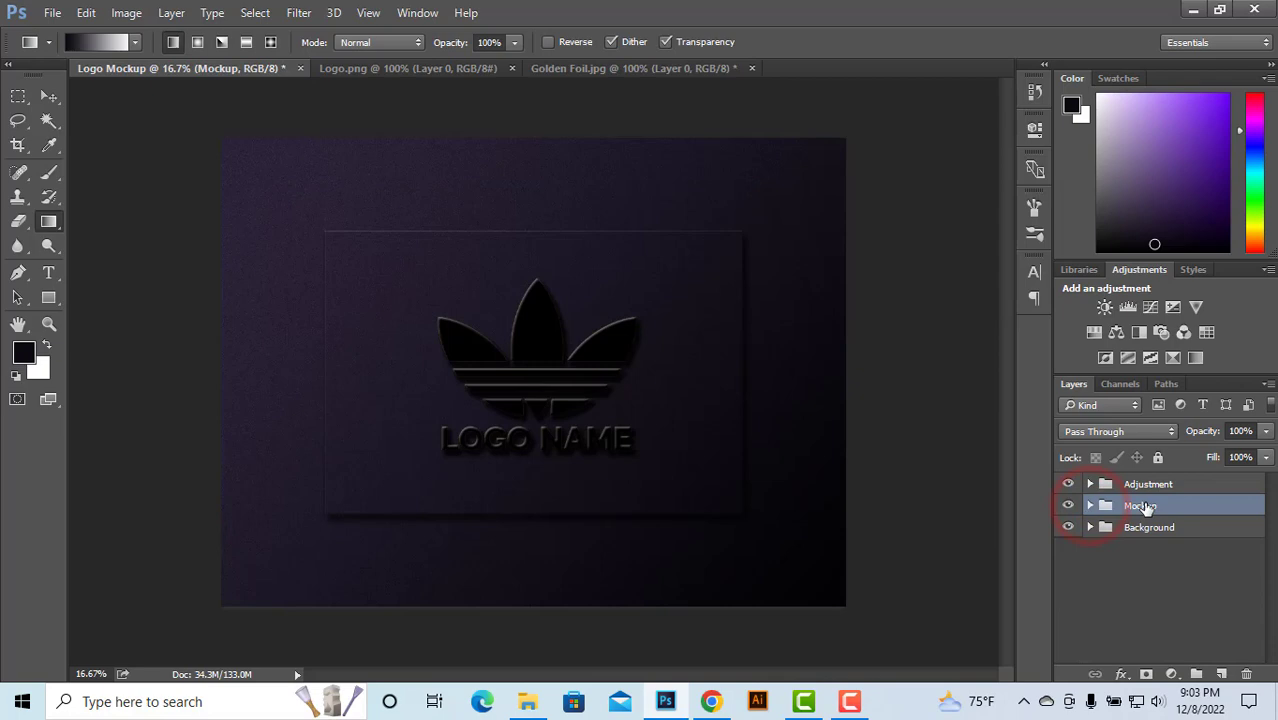
Step: Move the logo copy out of the Adjustment group to the top of the layer stack and rename it "Place Your Logo"
click(1090, 484)
mouse_move(1178, 492)
mouse_down()
mouse_move(1160, 510)
mouse_move(1166, 476)
mouse_up()
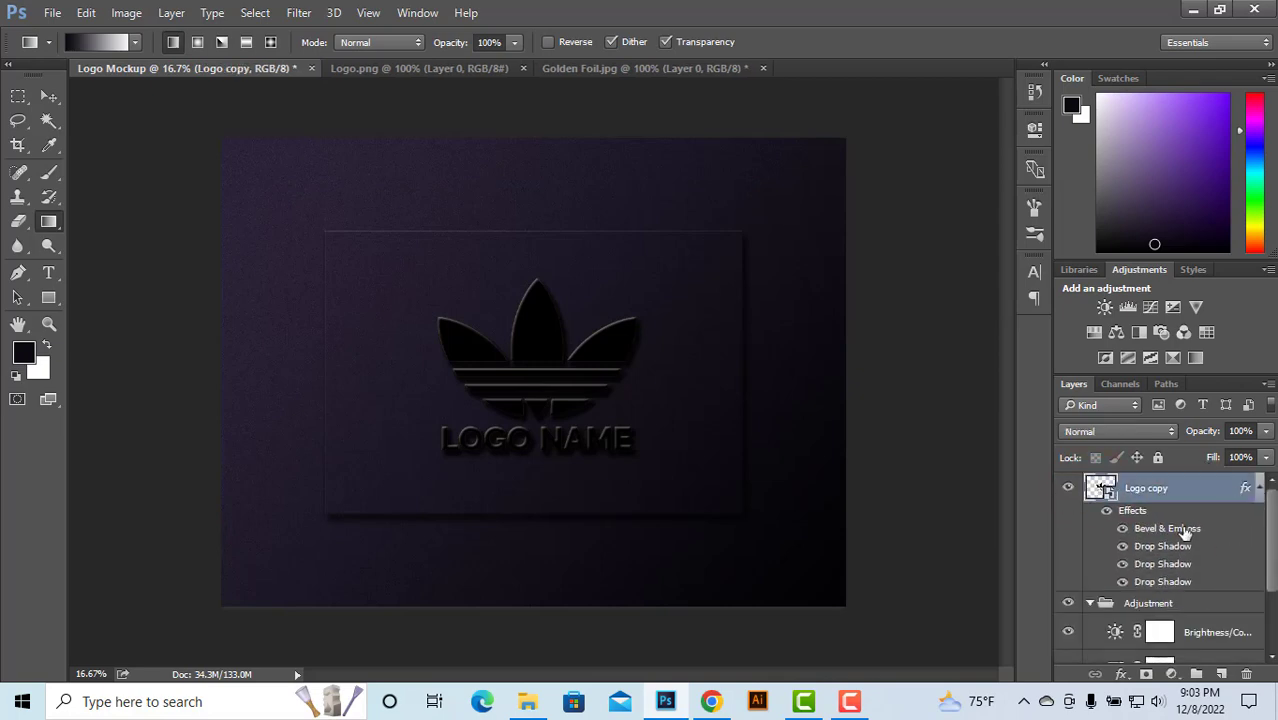
double_click(1153, 488)
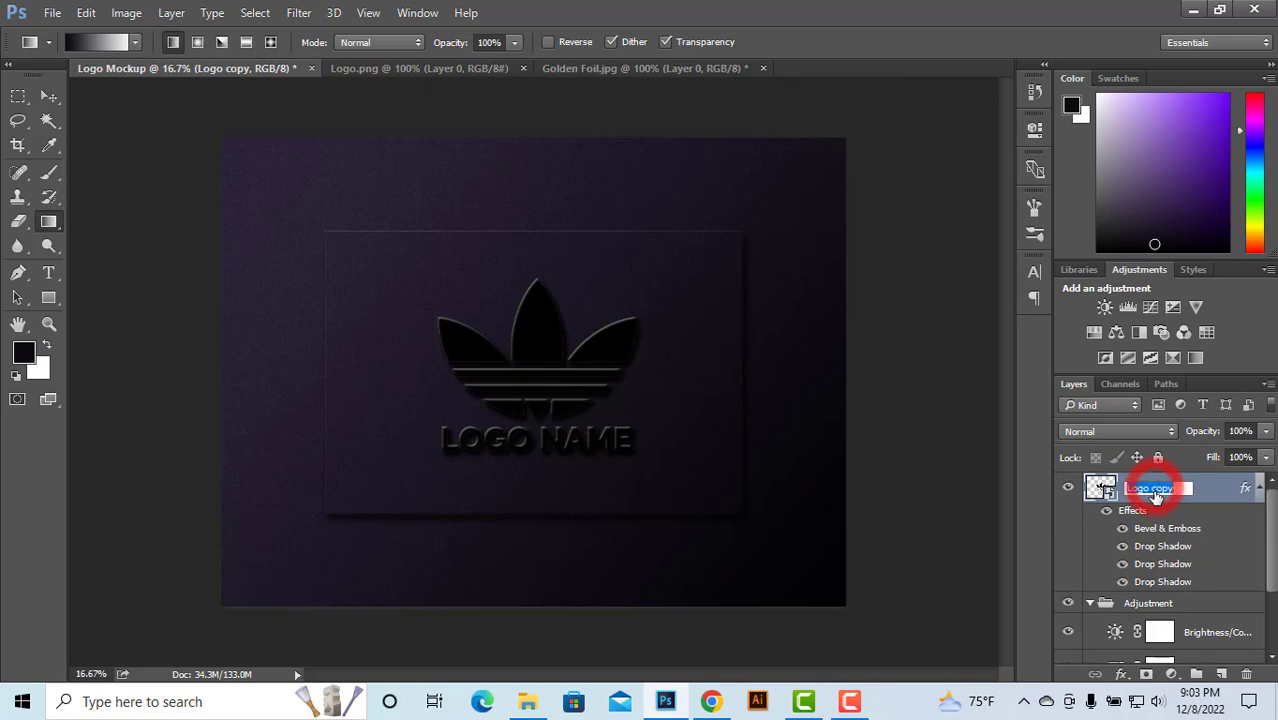
text(Place Your Logo)
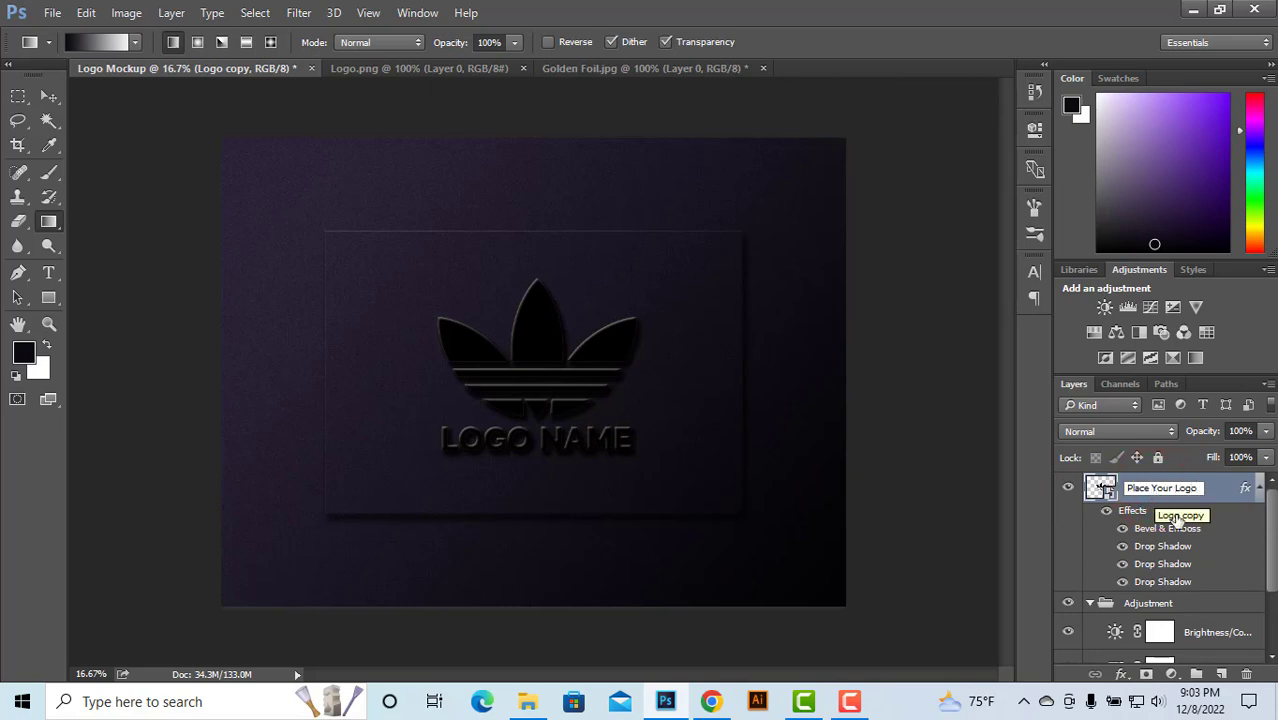
click(1190, 546)
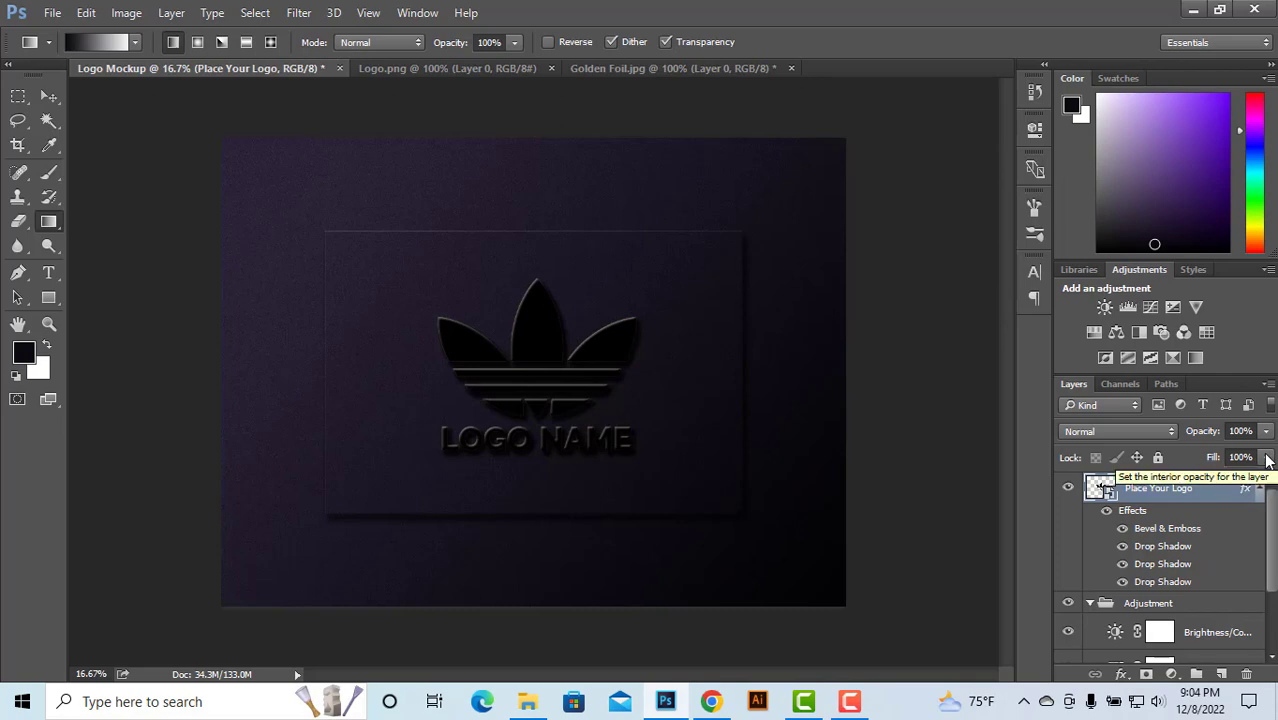
Step: Delete all layer effects from the Place Your Logo layer and set its fill and opacity to 0%
drag(1133, 510, 1246, 674)
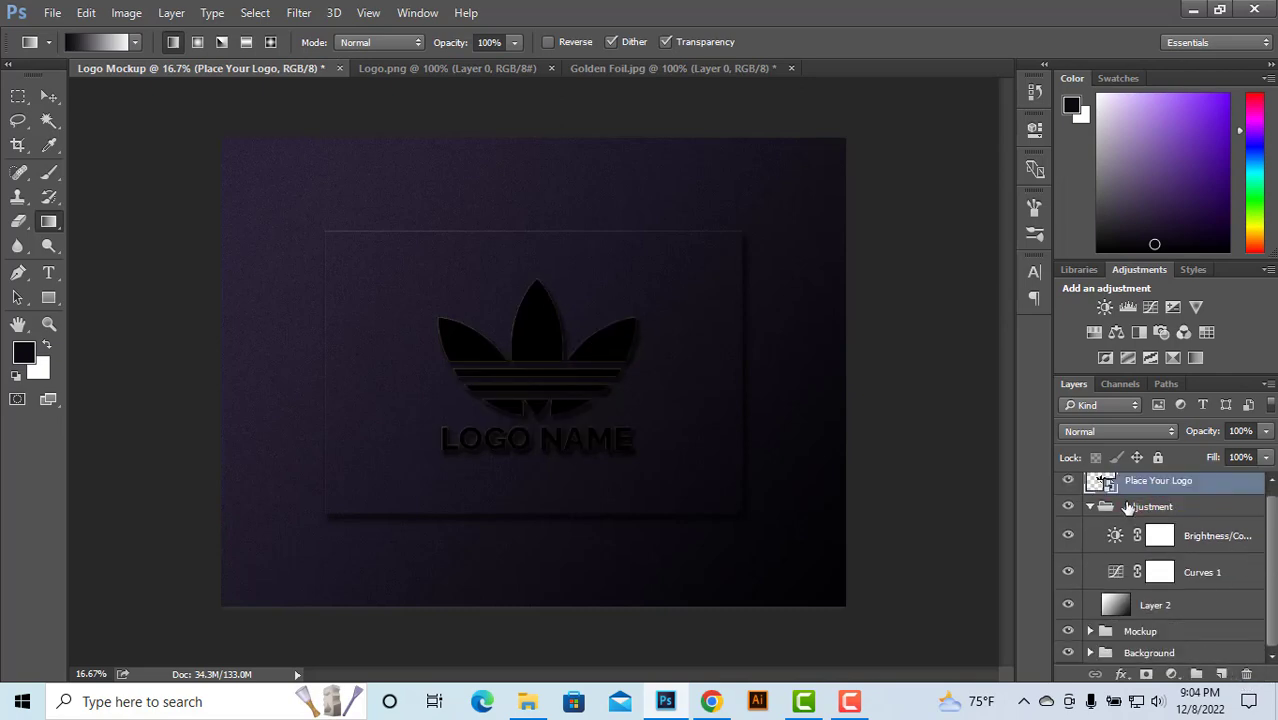
click(1140, 488)
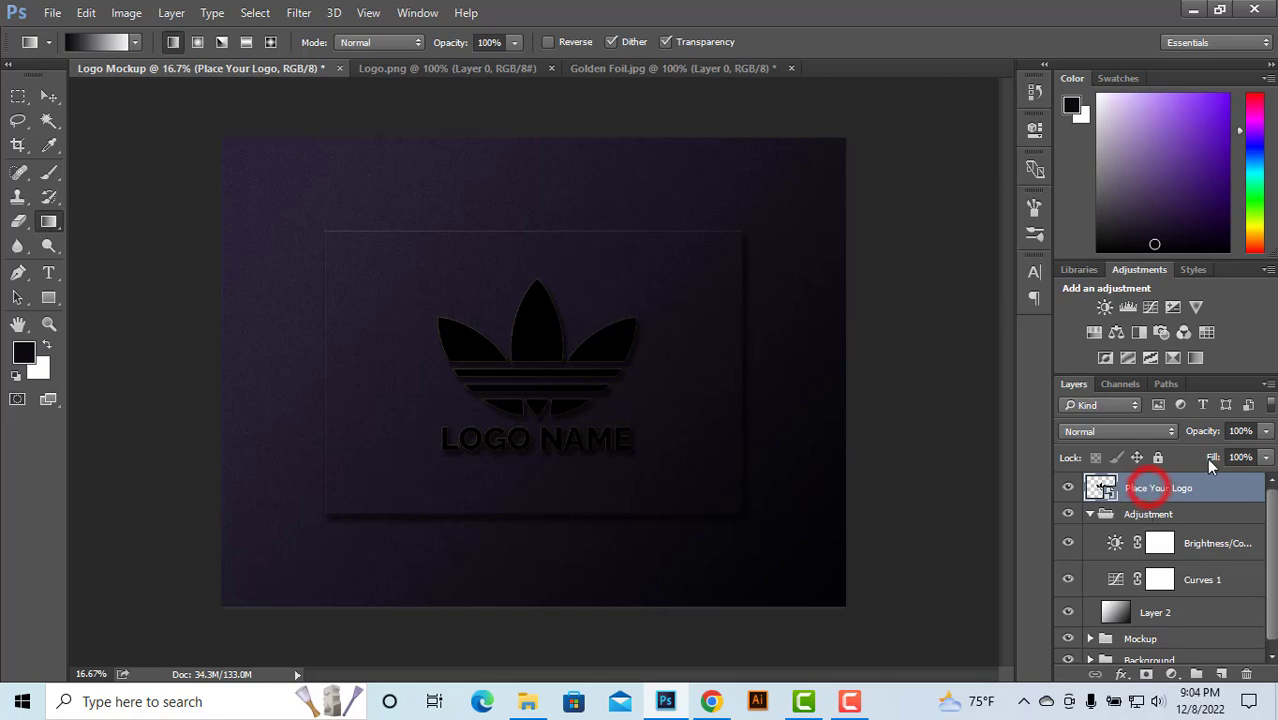
drag(1268, 459, 1160, 481)
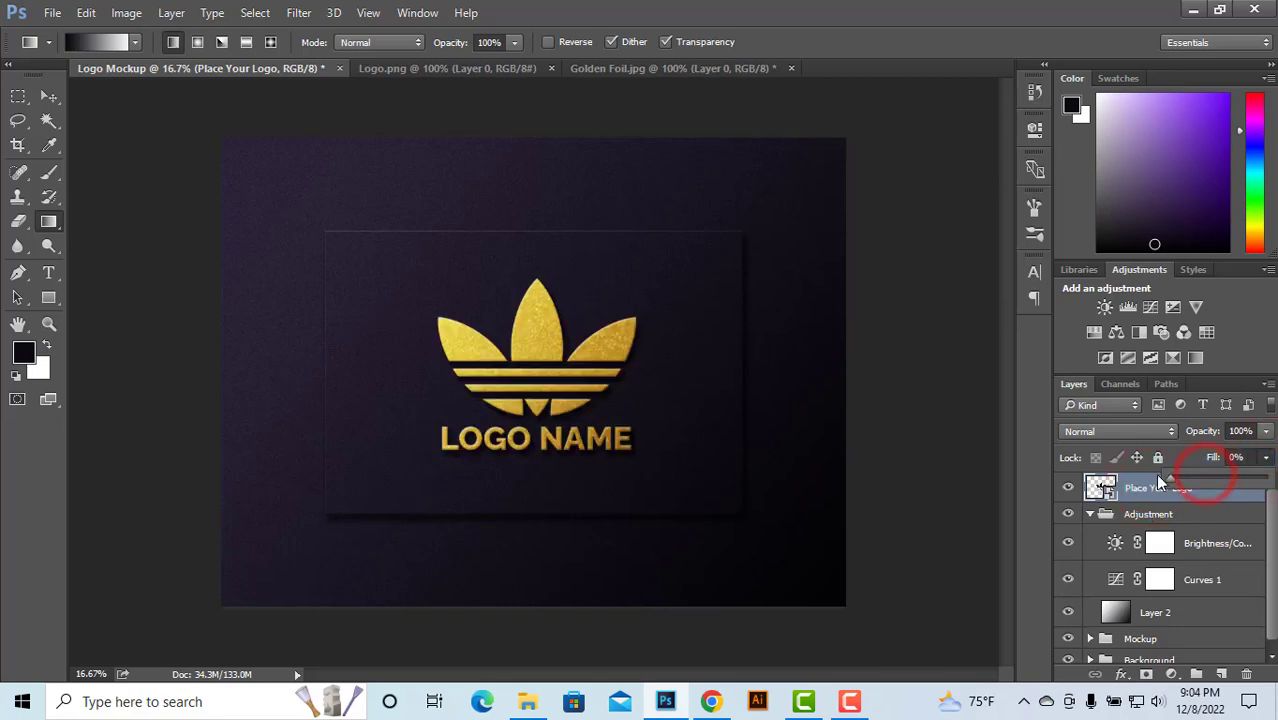
click(1266, 431)
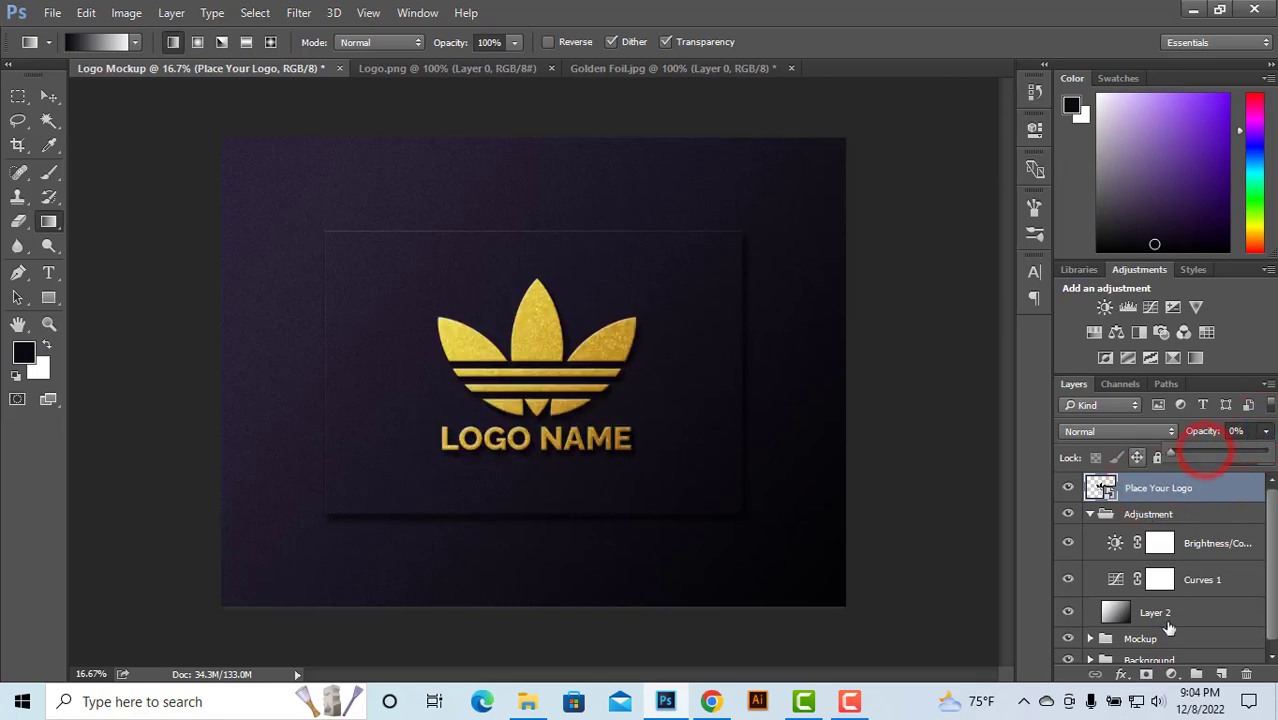
Step: Collapse the Adjustment group and give the Place Your Logo layer a green color label
click(1087, 517)
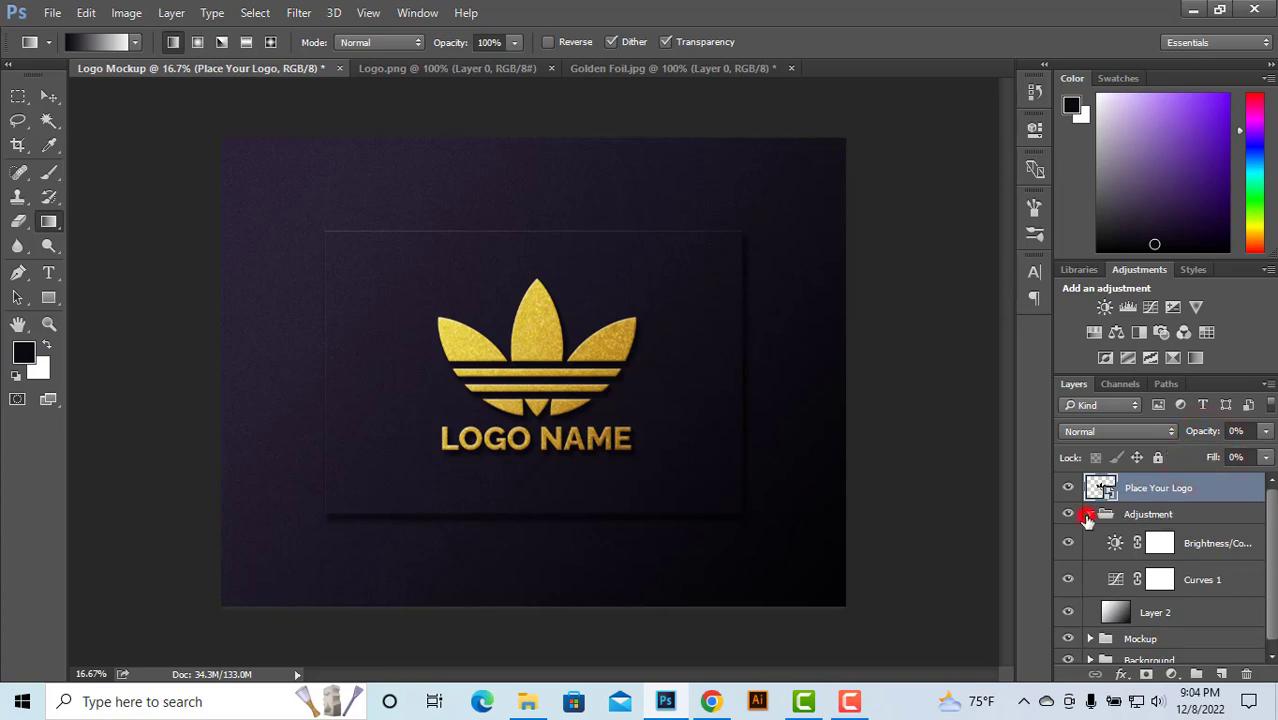
click(1140, 514)
click(1182, 614)
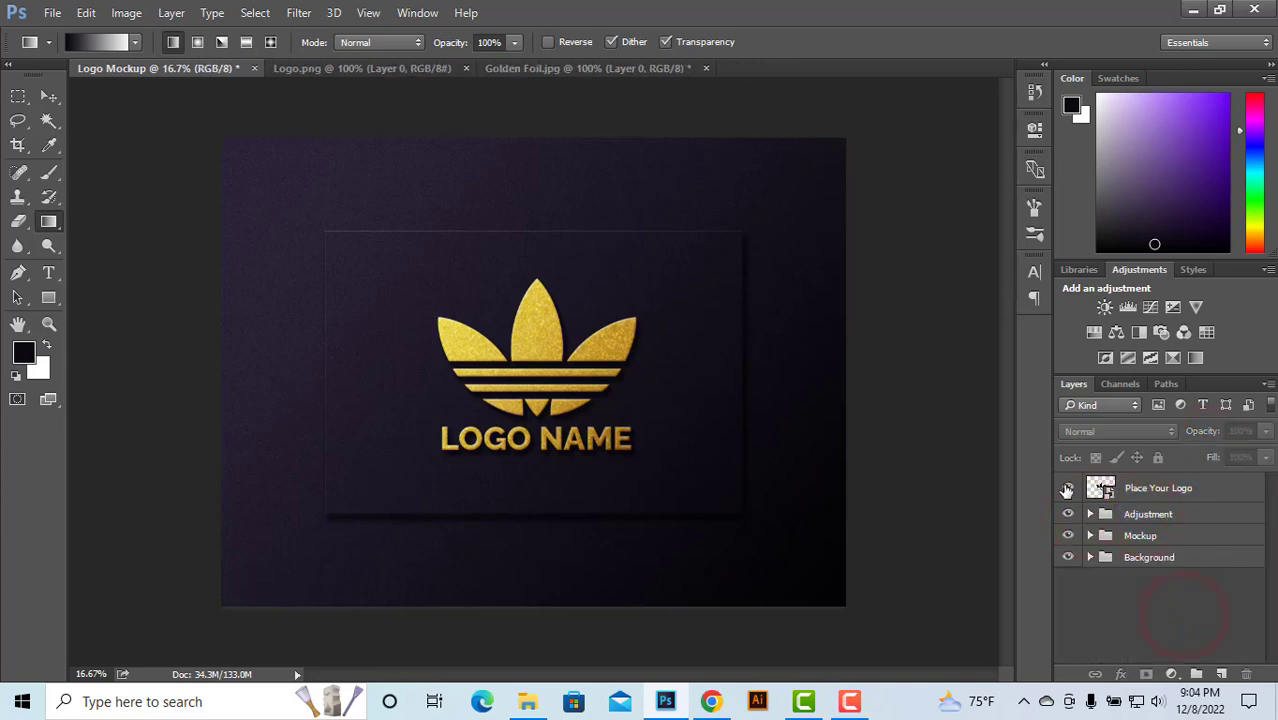
right_click(1067, 488)
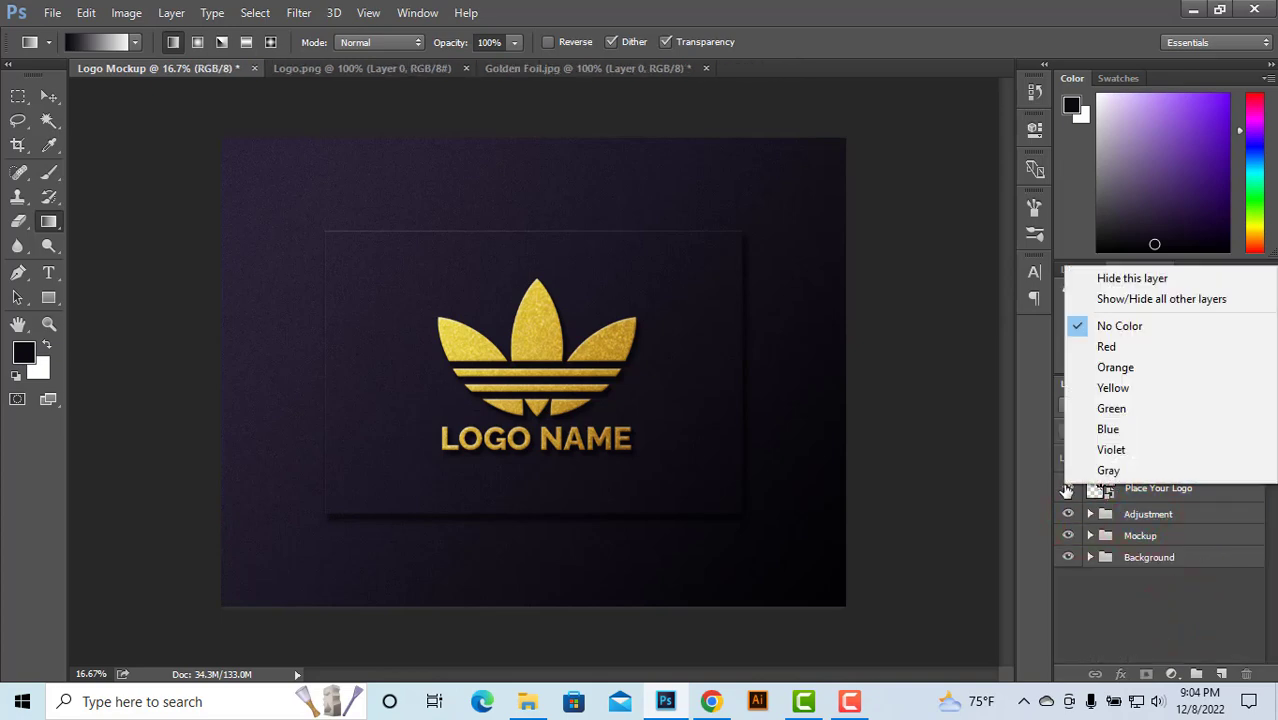
click(1127, 388)
click(1124, 603)
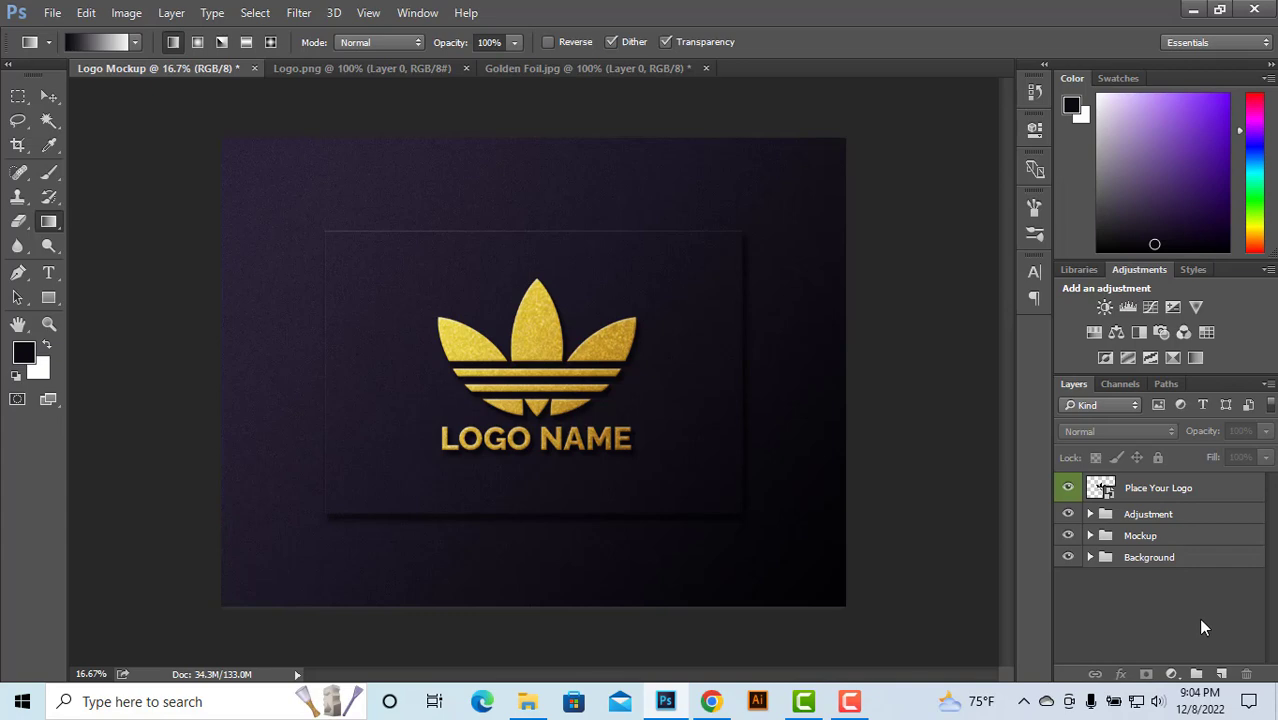
Step: Open the Place Your Logo smart object's contents, hide the original logo layer and add the text "LOGO"
double_click(1102, 489)
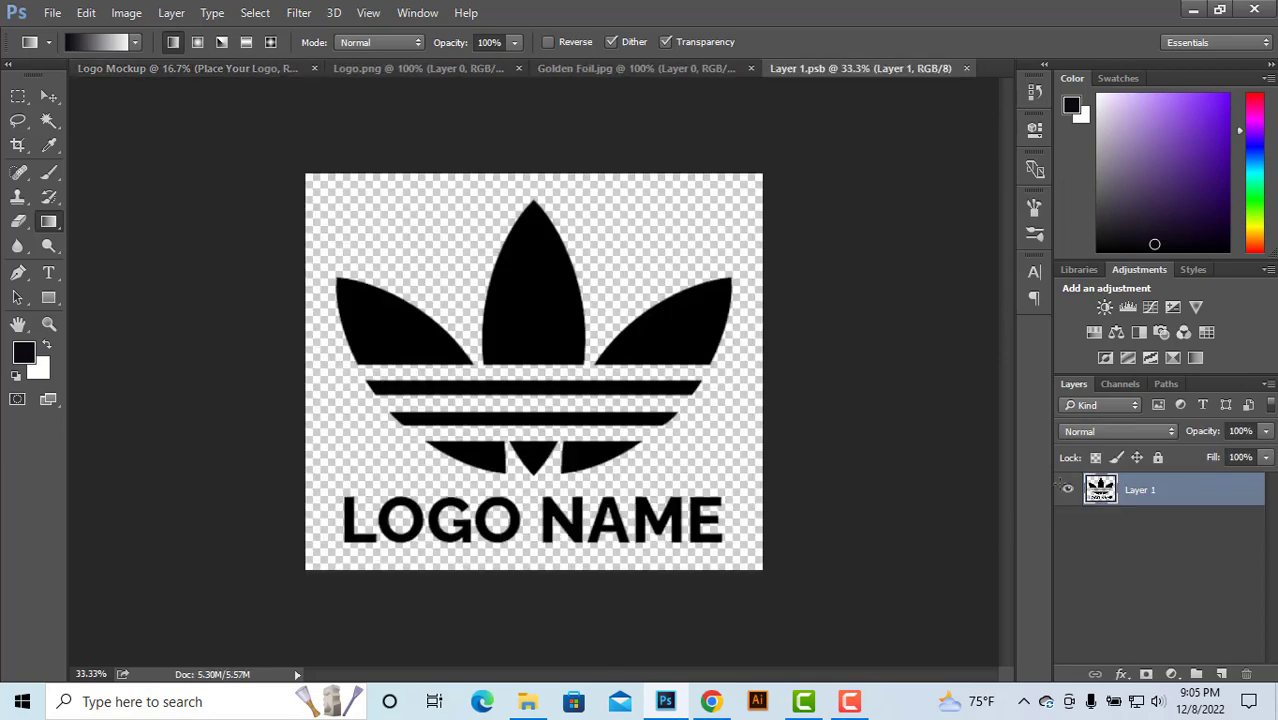
click(1068, 490)
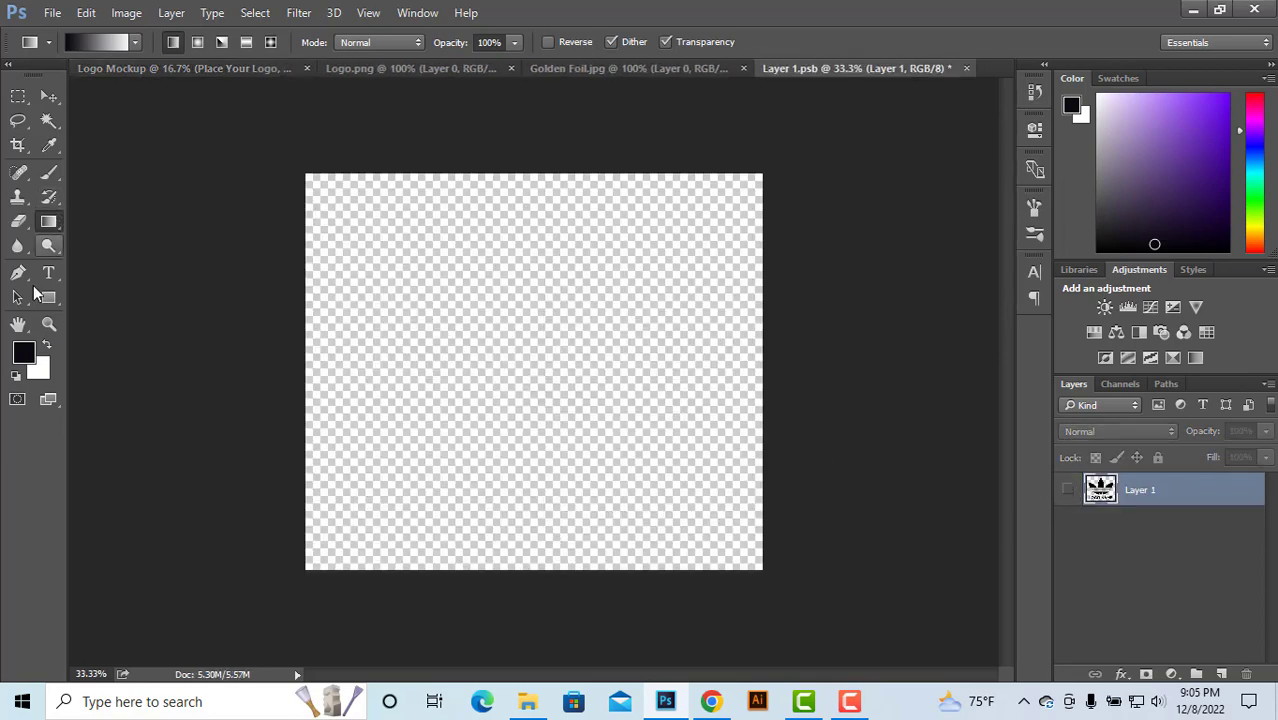
click(55, 280)
click(503, 390)
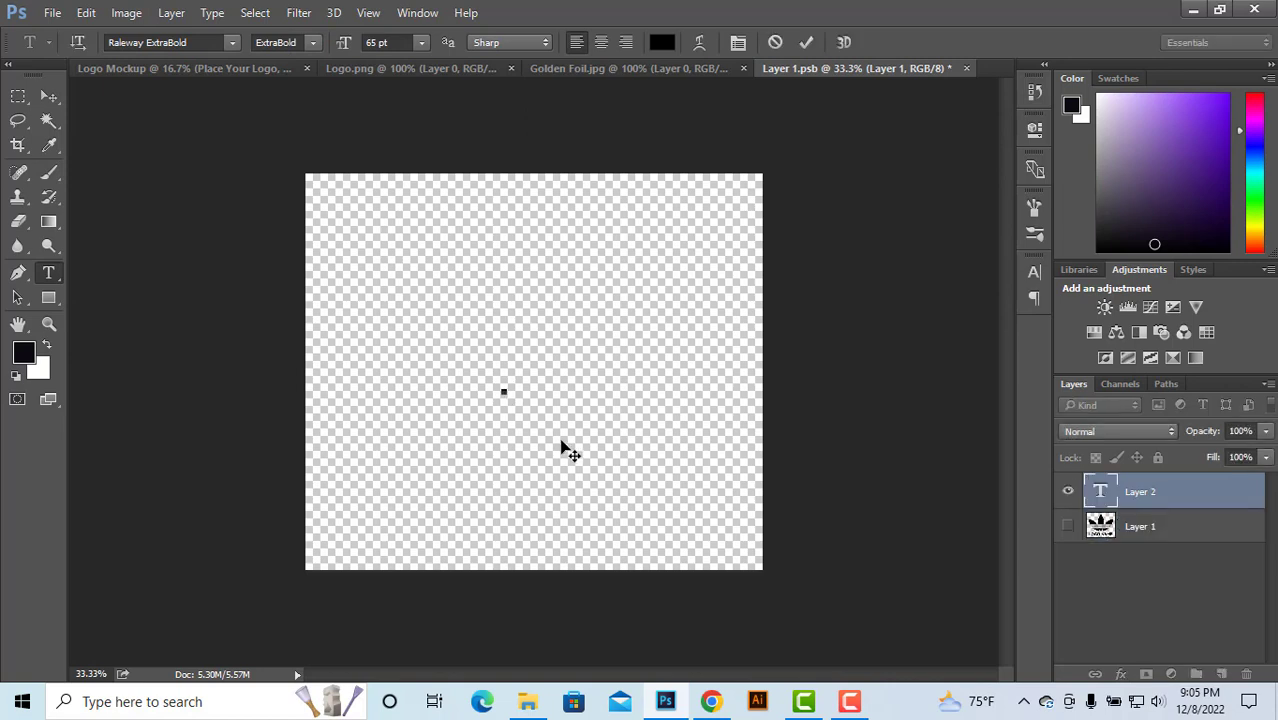
text(LOGO)
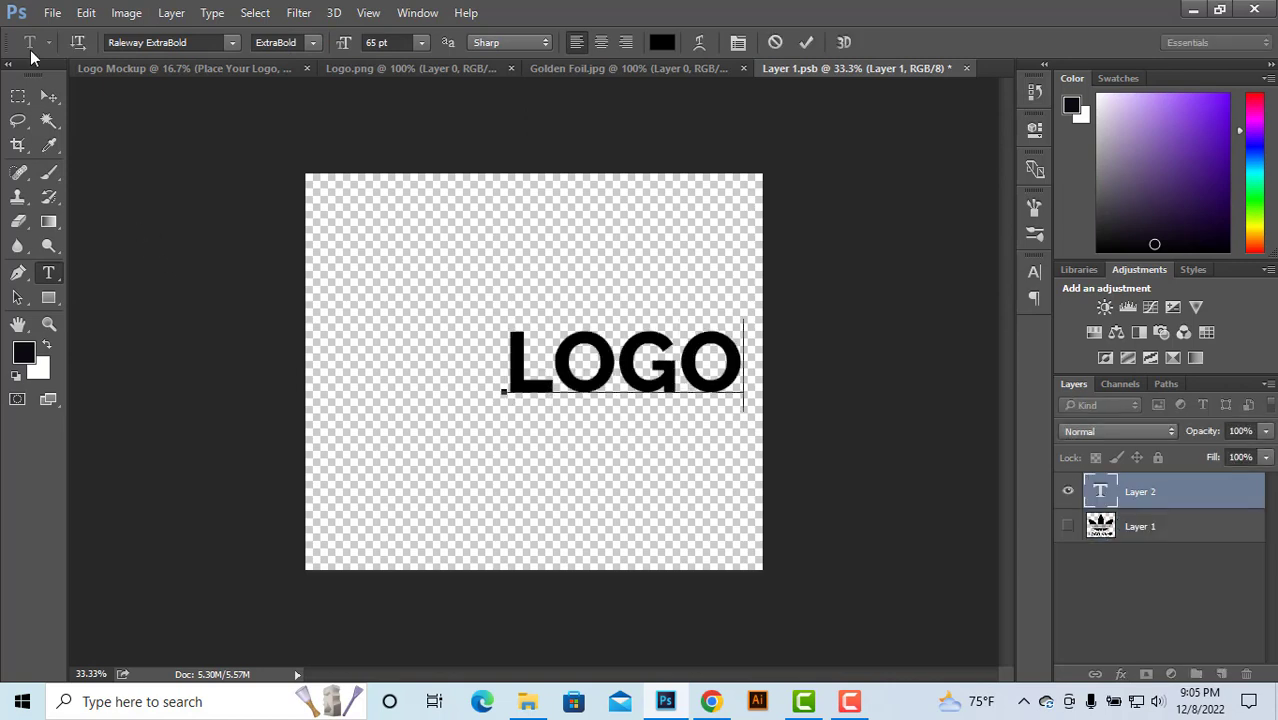
Step: Move the LOGO text to the middle of the canvas and scale it up to nearly fill the width
click(49, 96)
drag(693, 414, 583, 418)
key(ctrl+t)
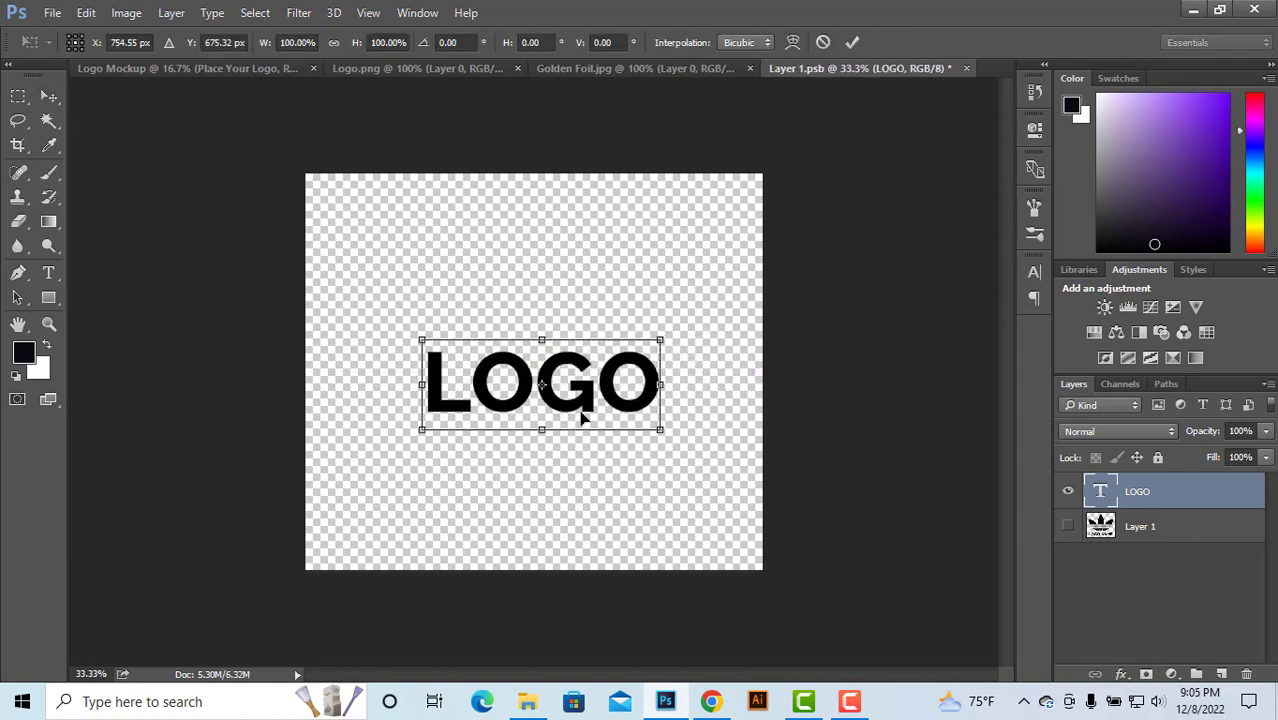
drag(655, 433, 710, 458)
key(Return)
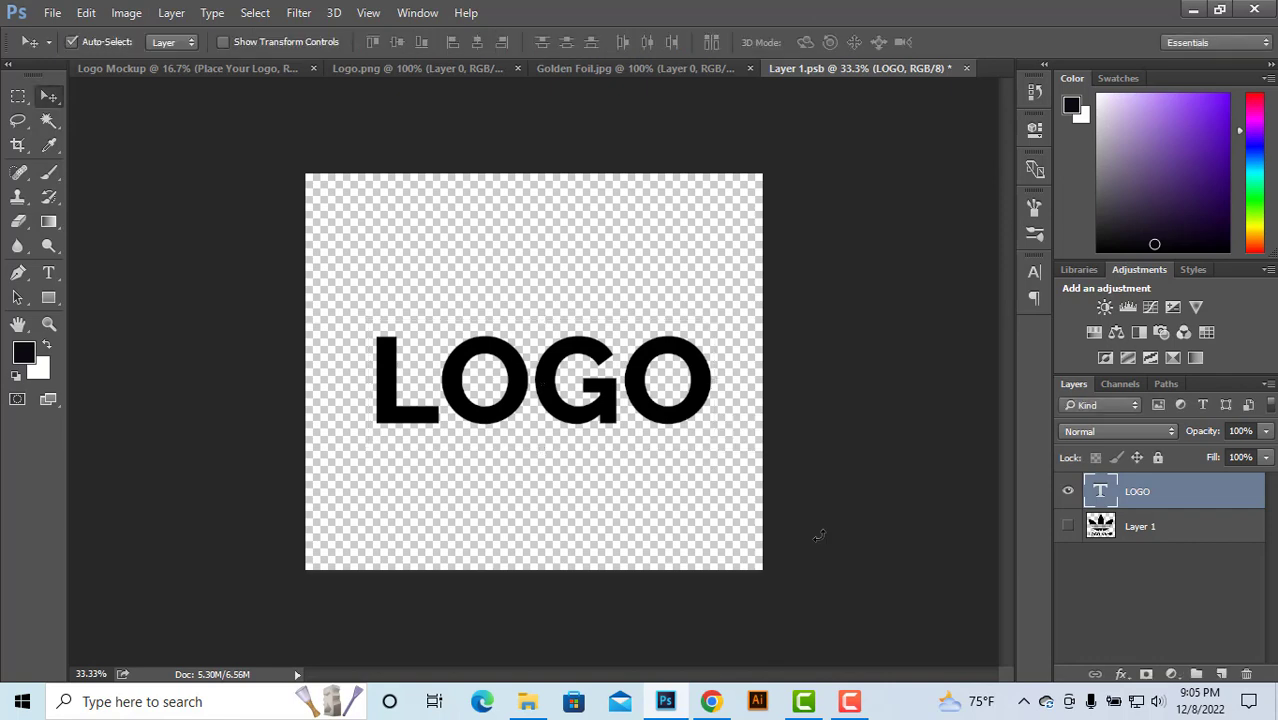
Step: Save the edited smart object contents and return to the Logo Mockup document
key(ctrl+s)
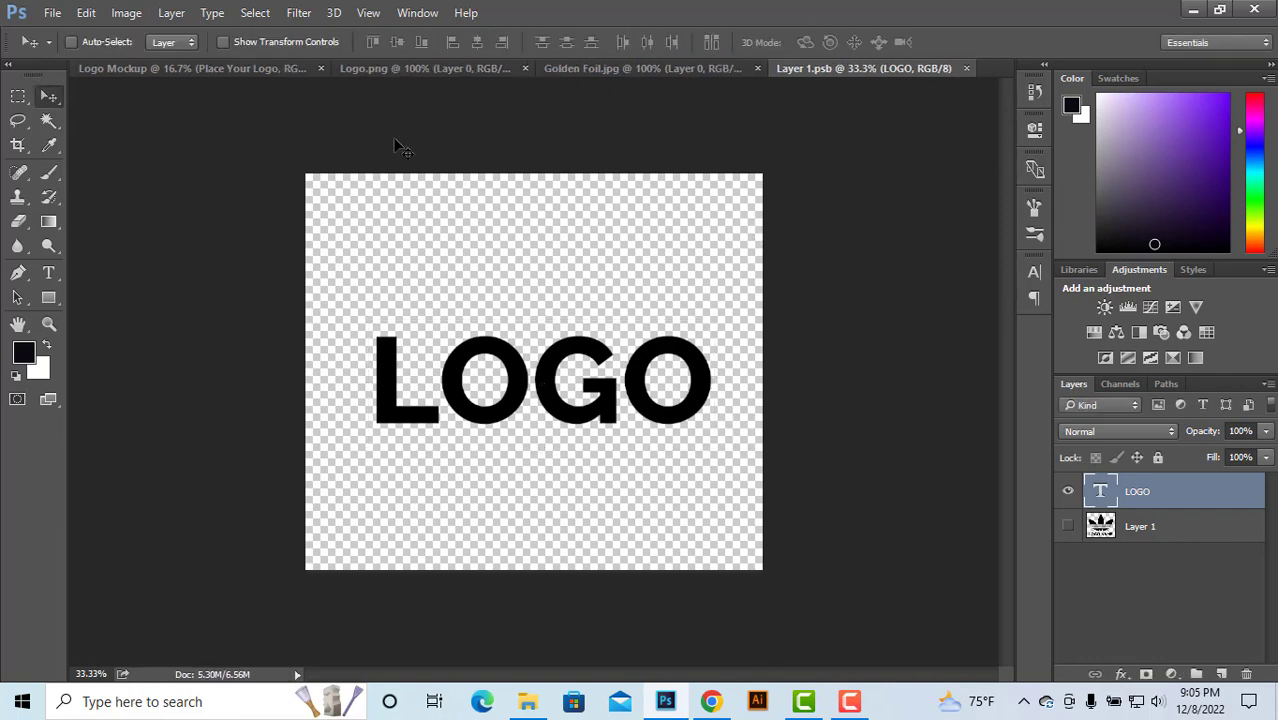
click(156, 69)
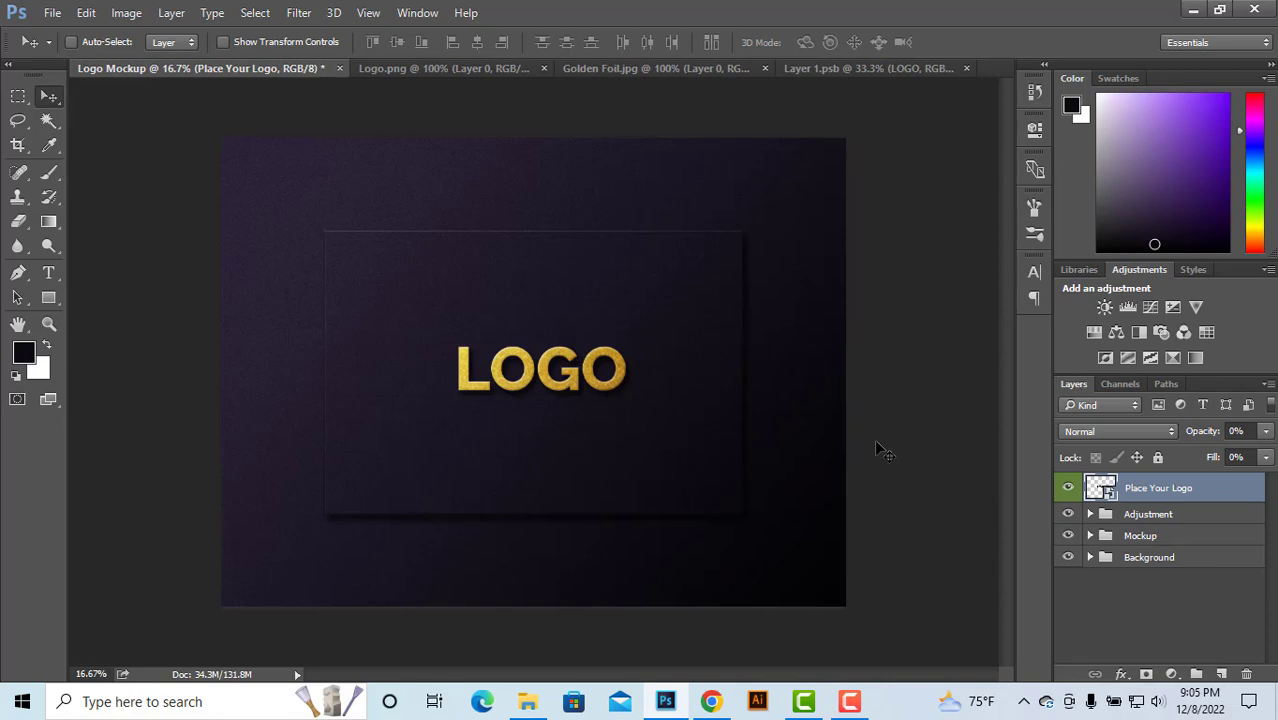
click(851, 701)
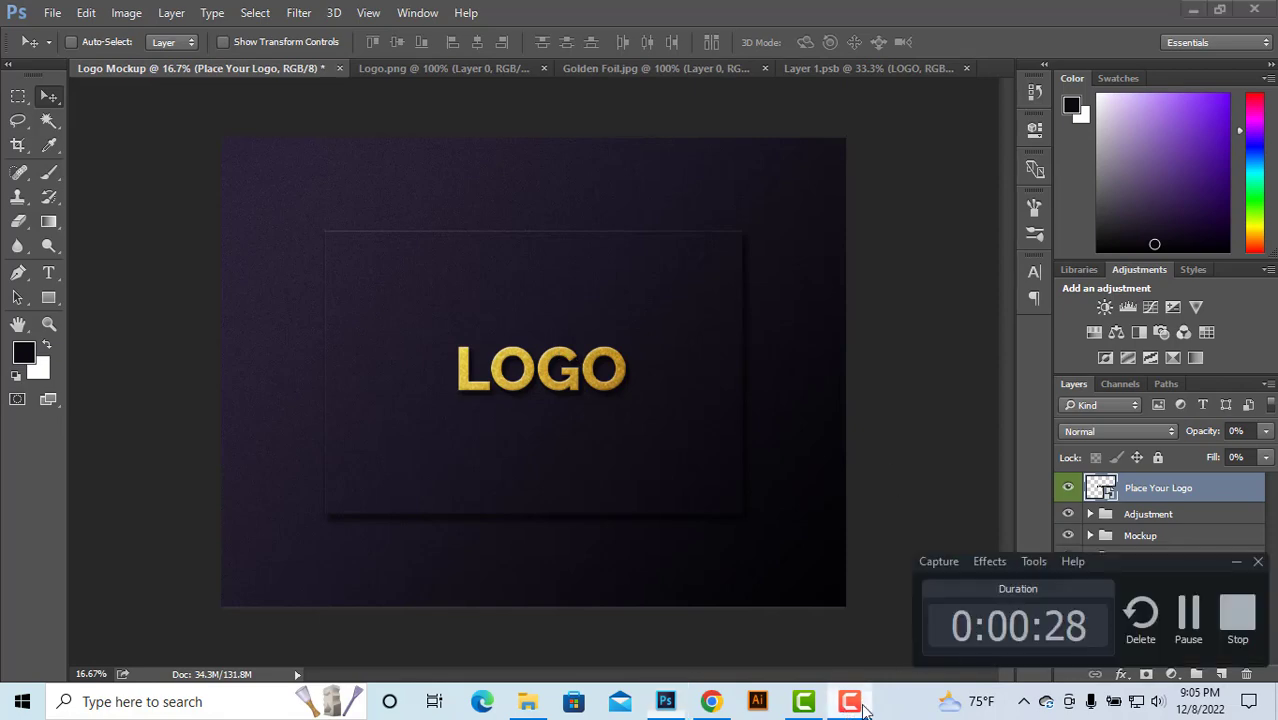